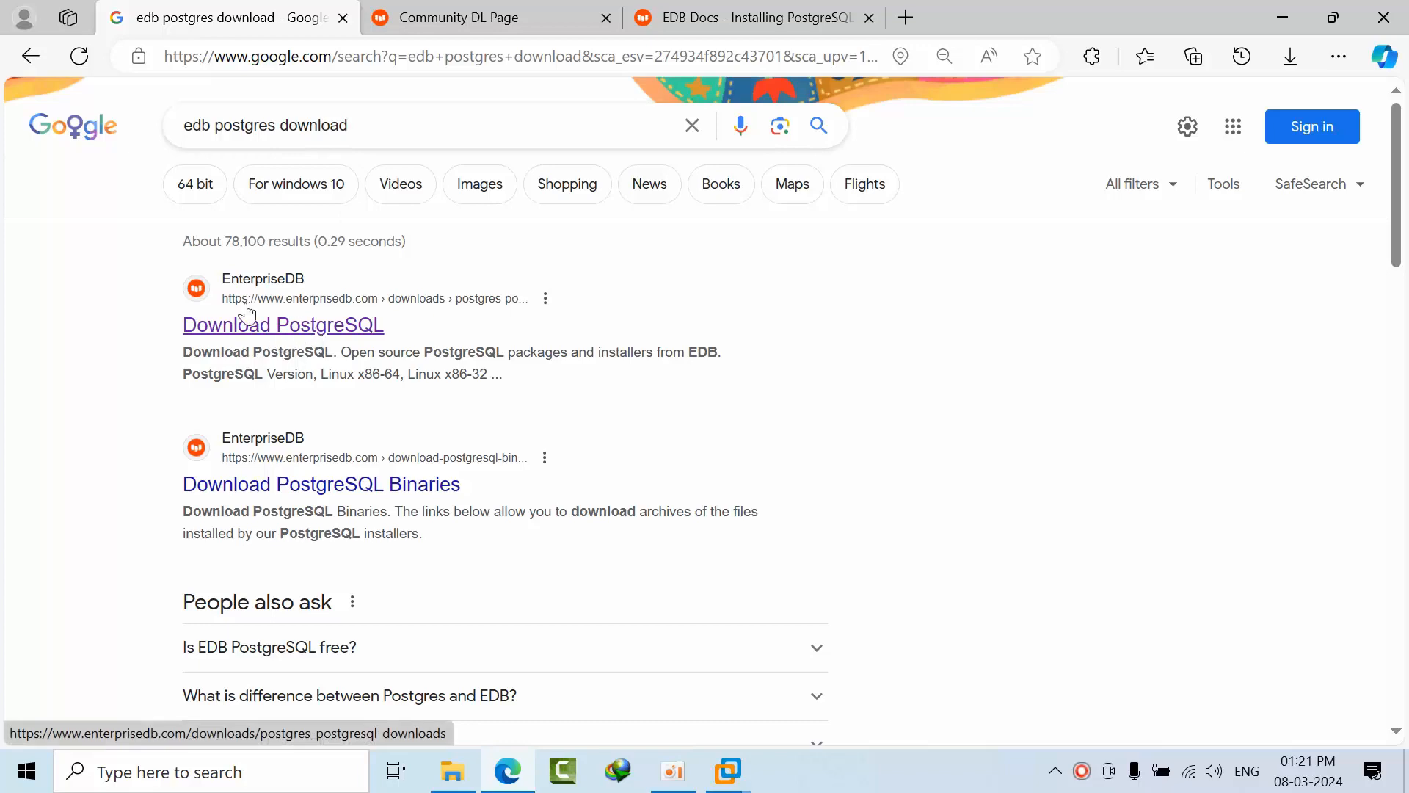
Bring up the EDB download page and highlight the Windows x86-64 column heading.
click(465, 8)
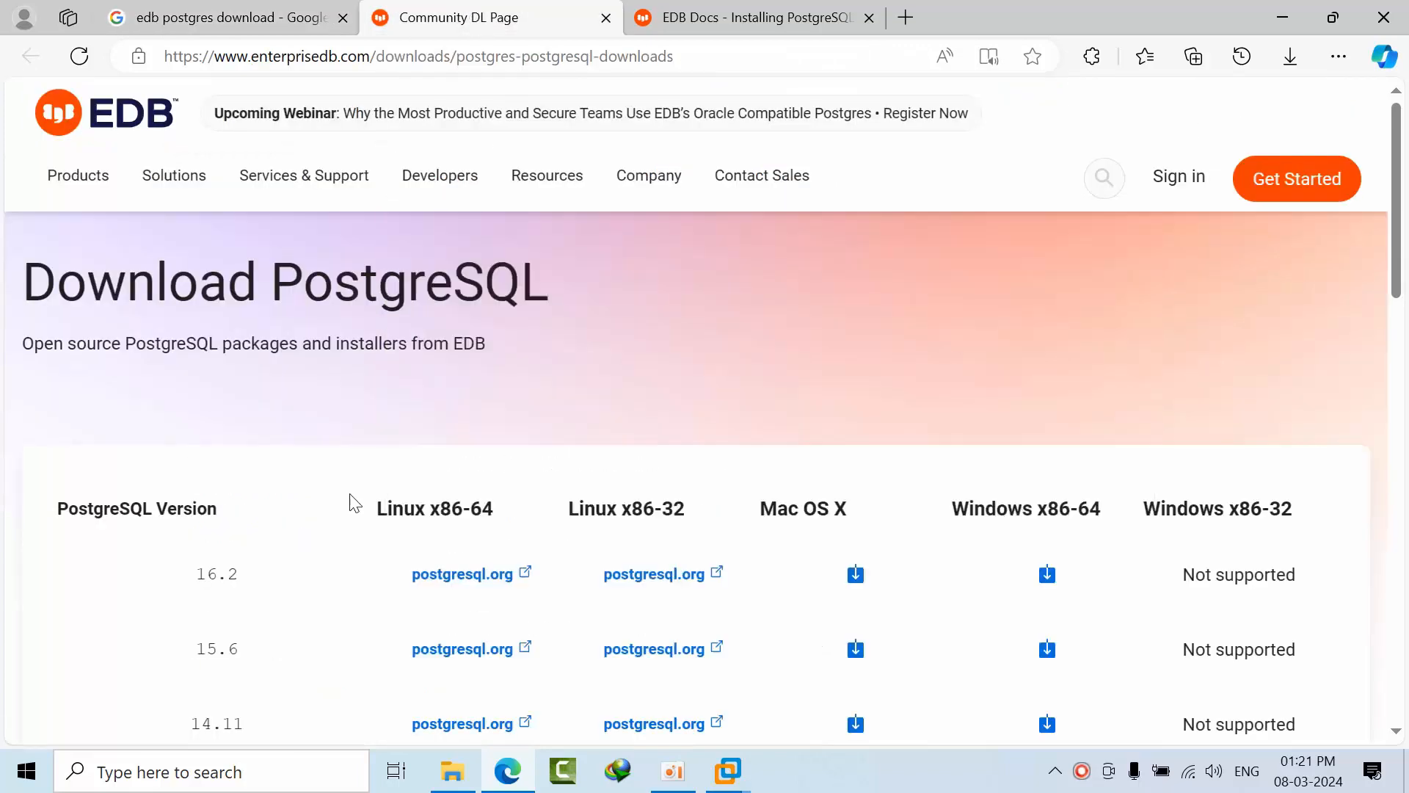
scroll(355, 518, down, 6)
scroll(359, 521, up, 3)
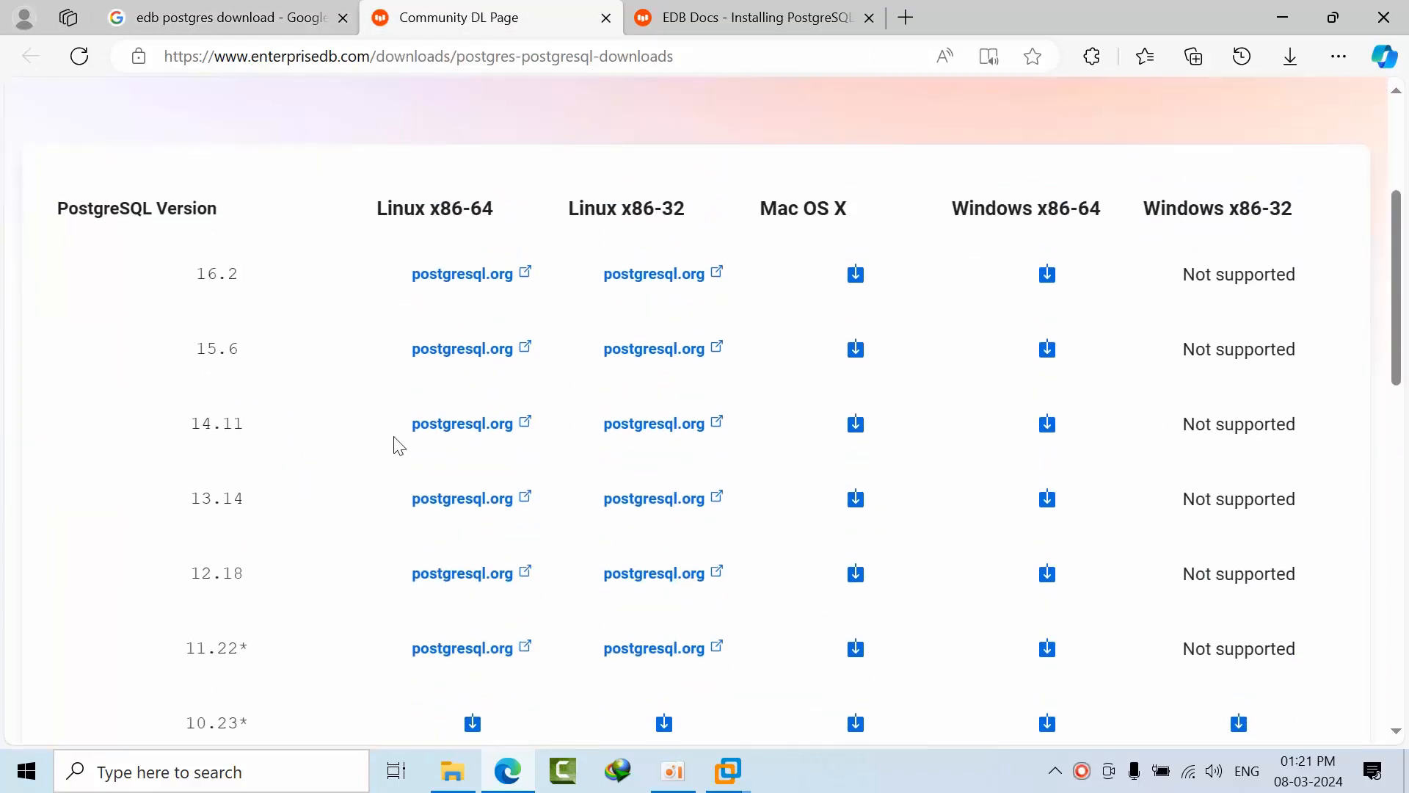
drag(440, 209, 496, 214)
click(695, 210)
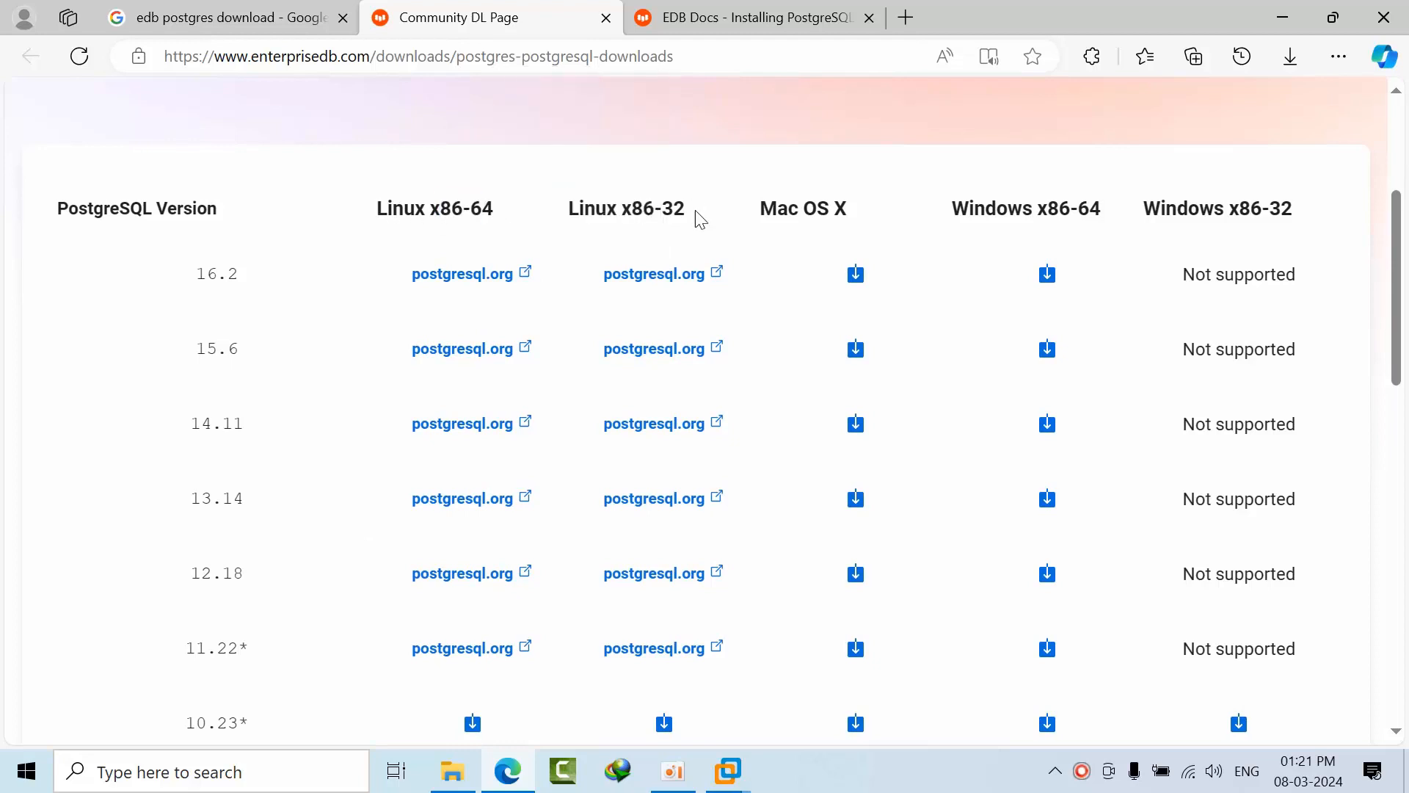
double_click(830, 206)
triple_click(1065, 215)
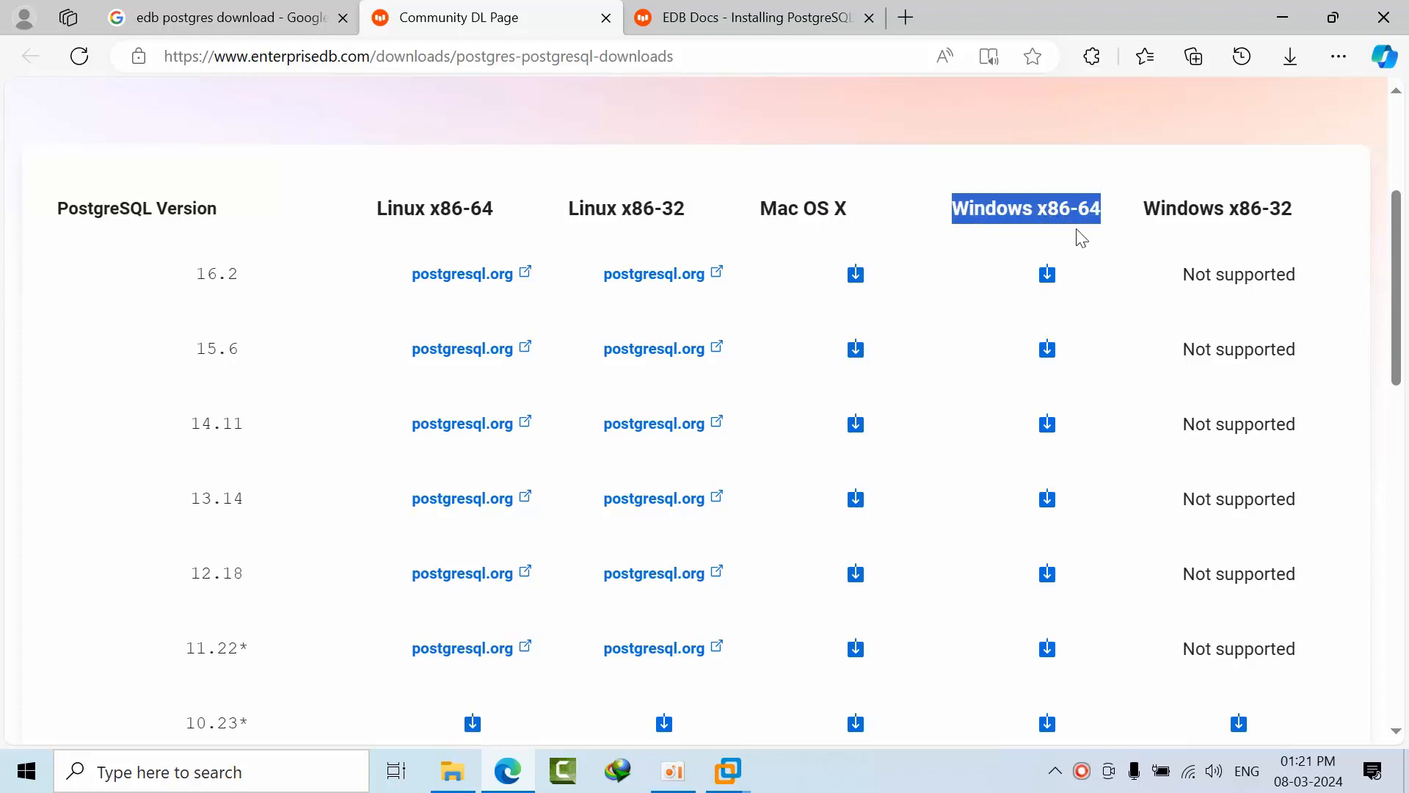
click(1027, 215)
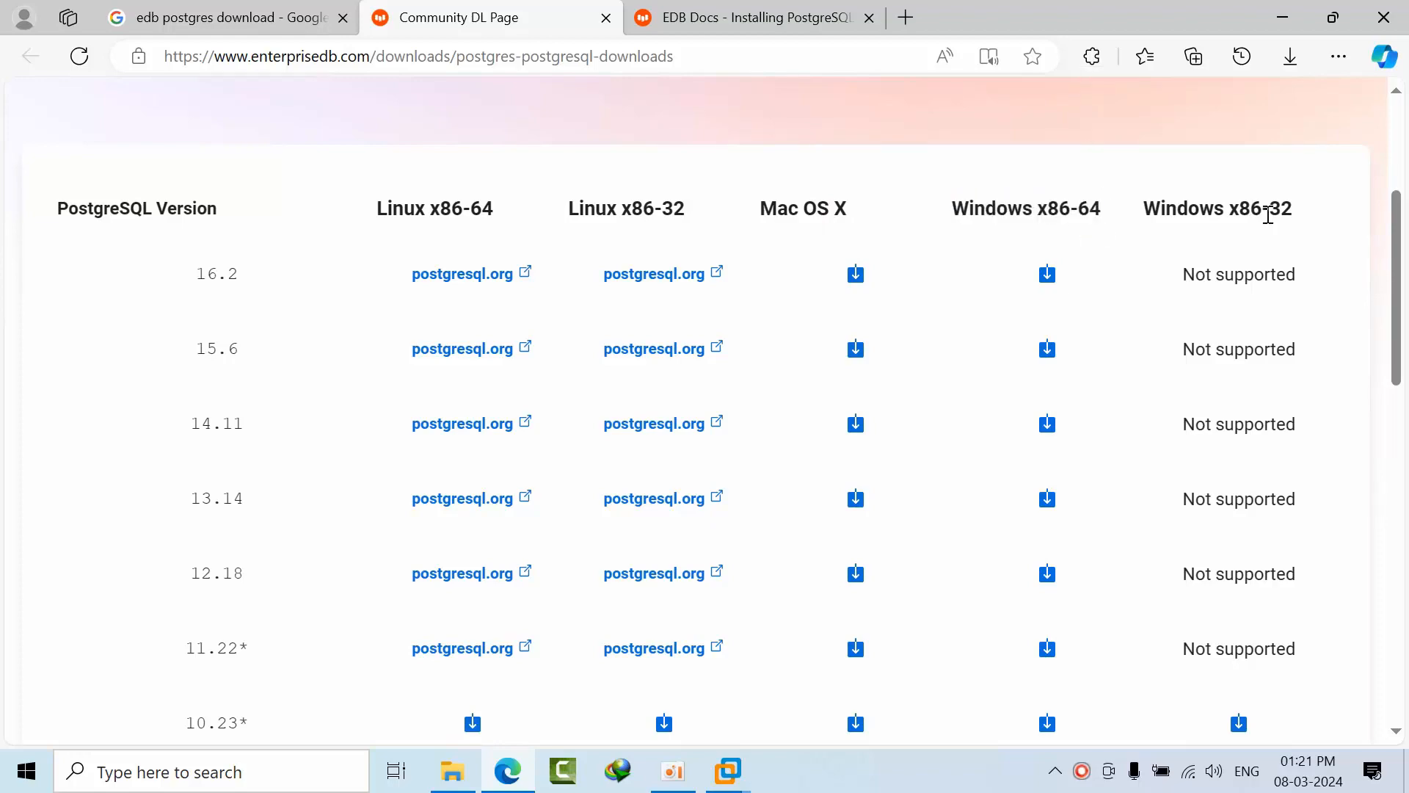
Scan the version table and highlight 16.2 as the version to install.
scroll(1207, 363, down, 8)
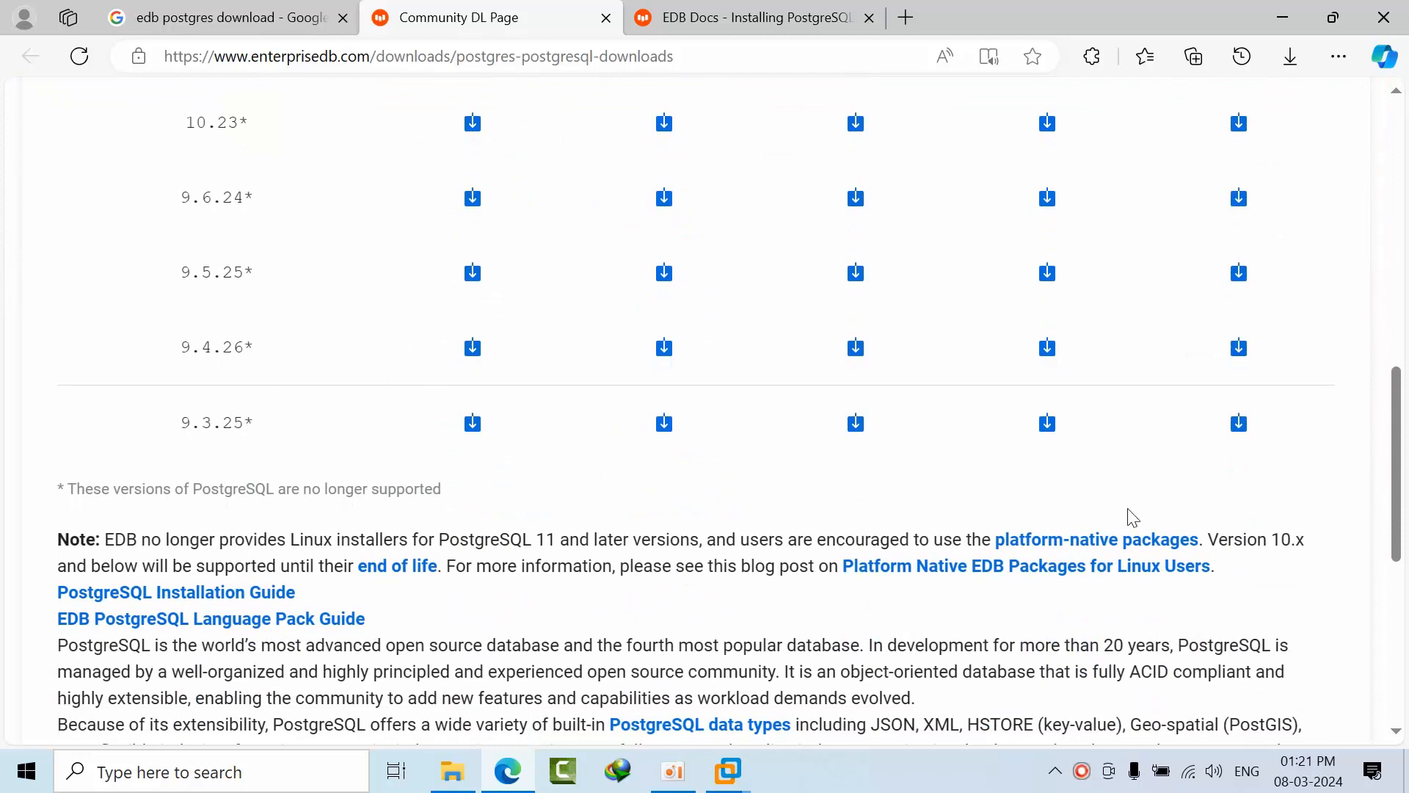
scroll(1247, 441, up, 3)
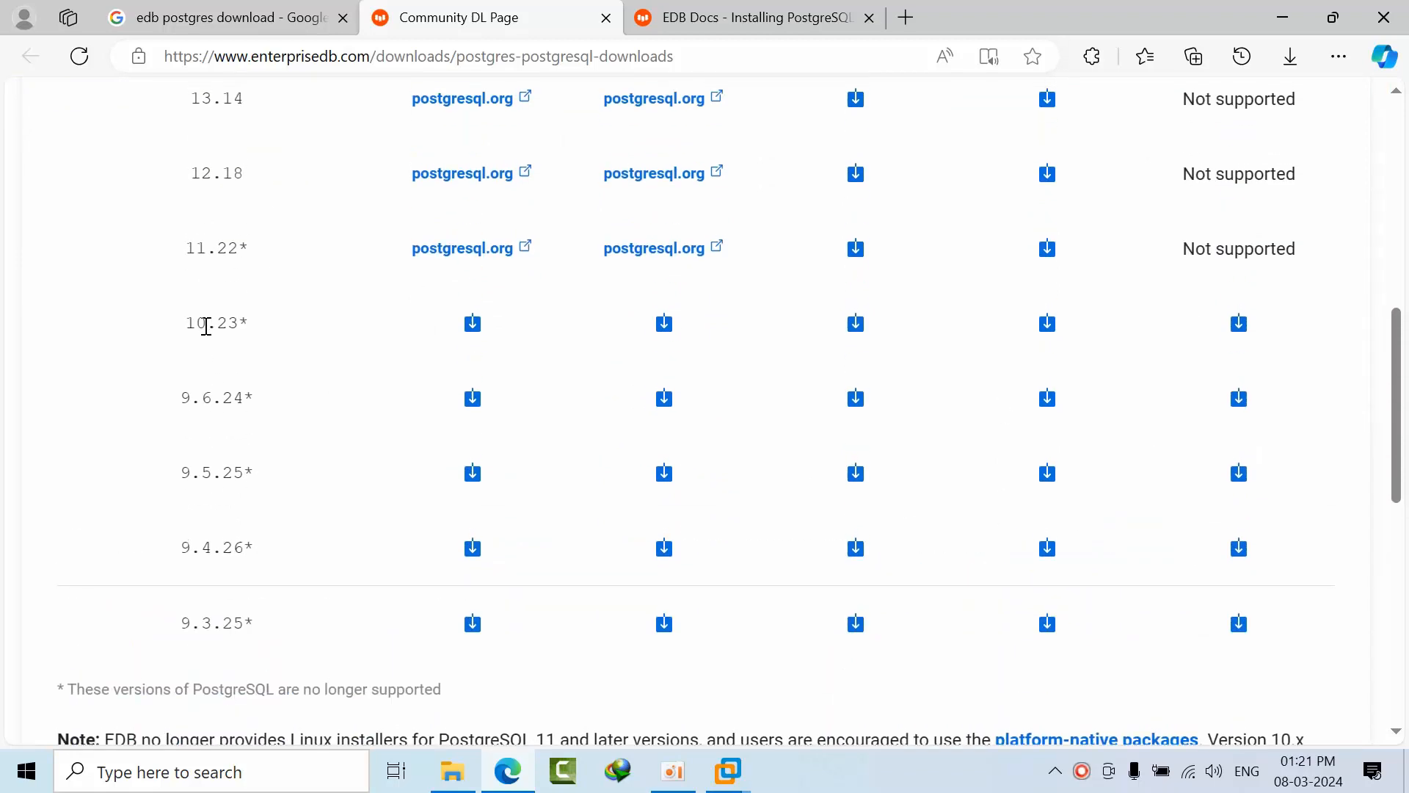
drag(185, 324, 277, 327)
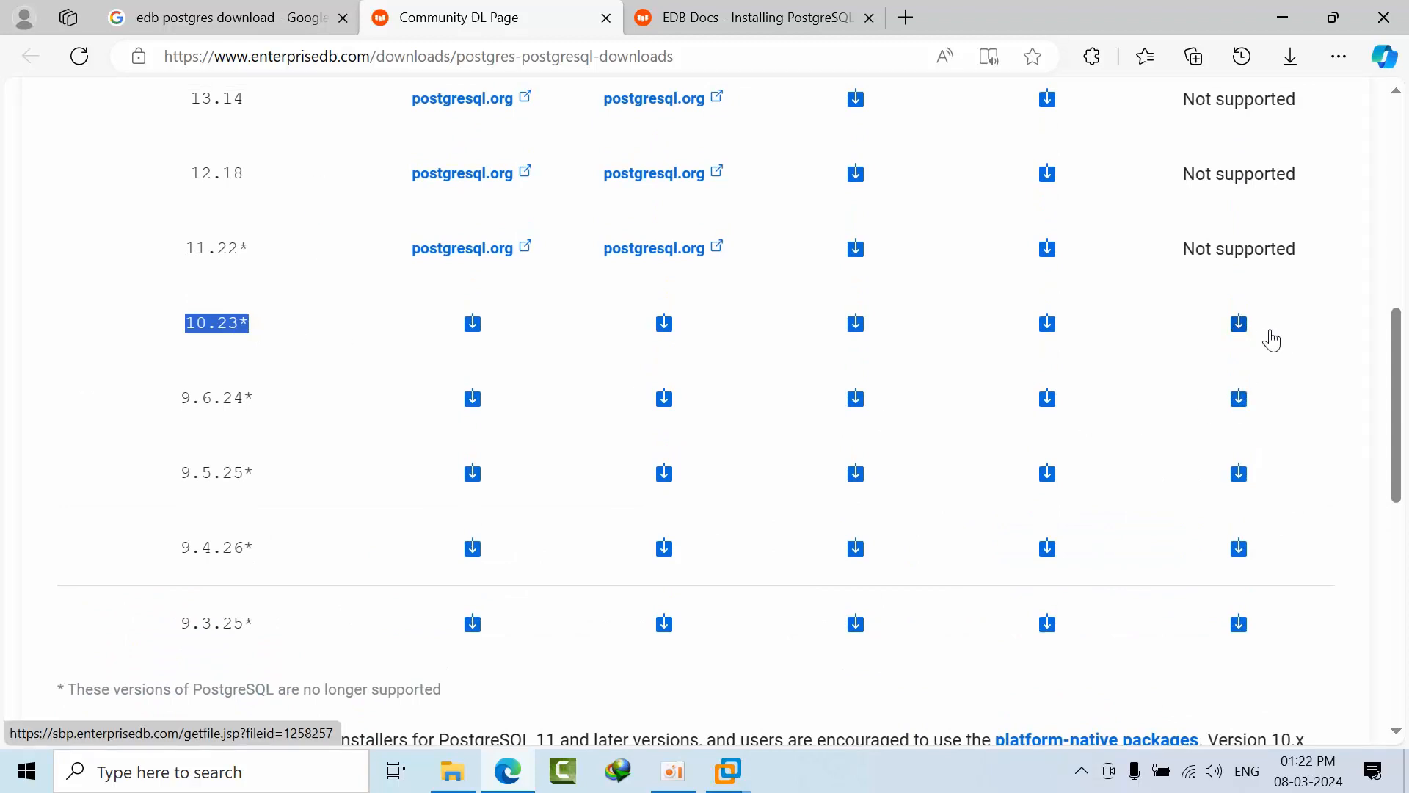
scroll(1216, 370, up, 1)
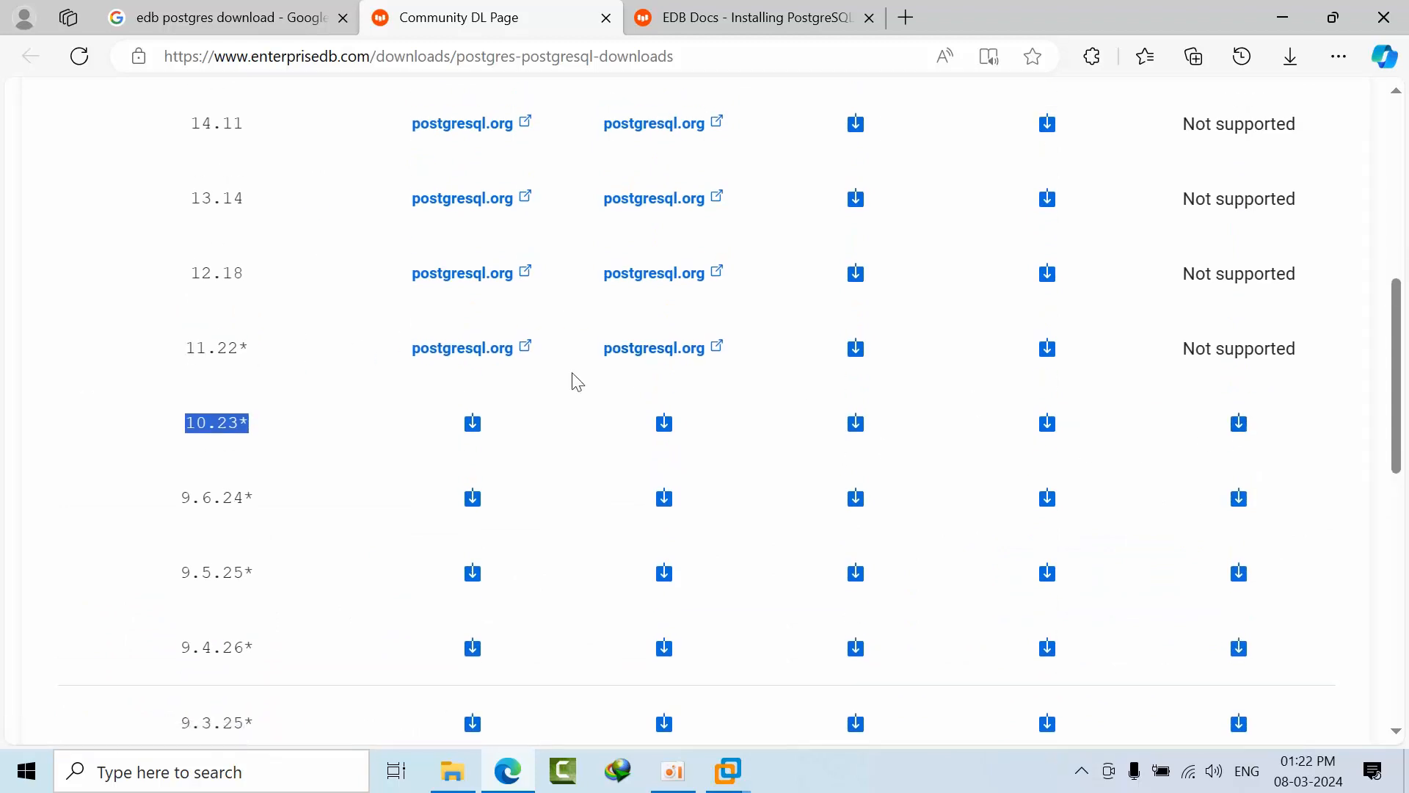
scroll(1133, 441, up, 3)
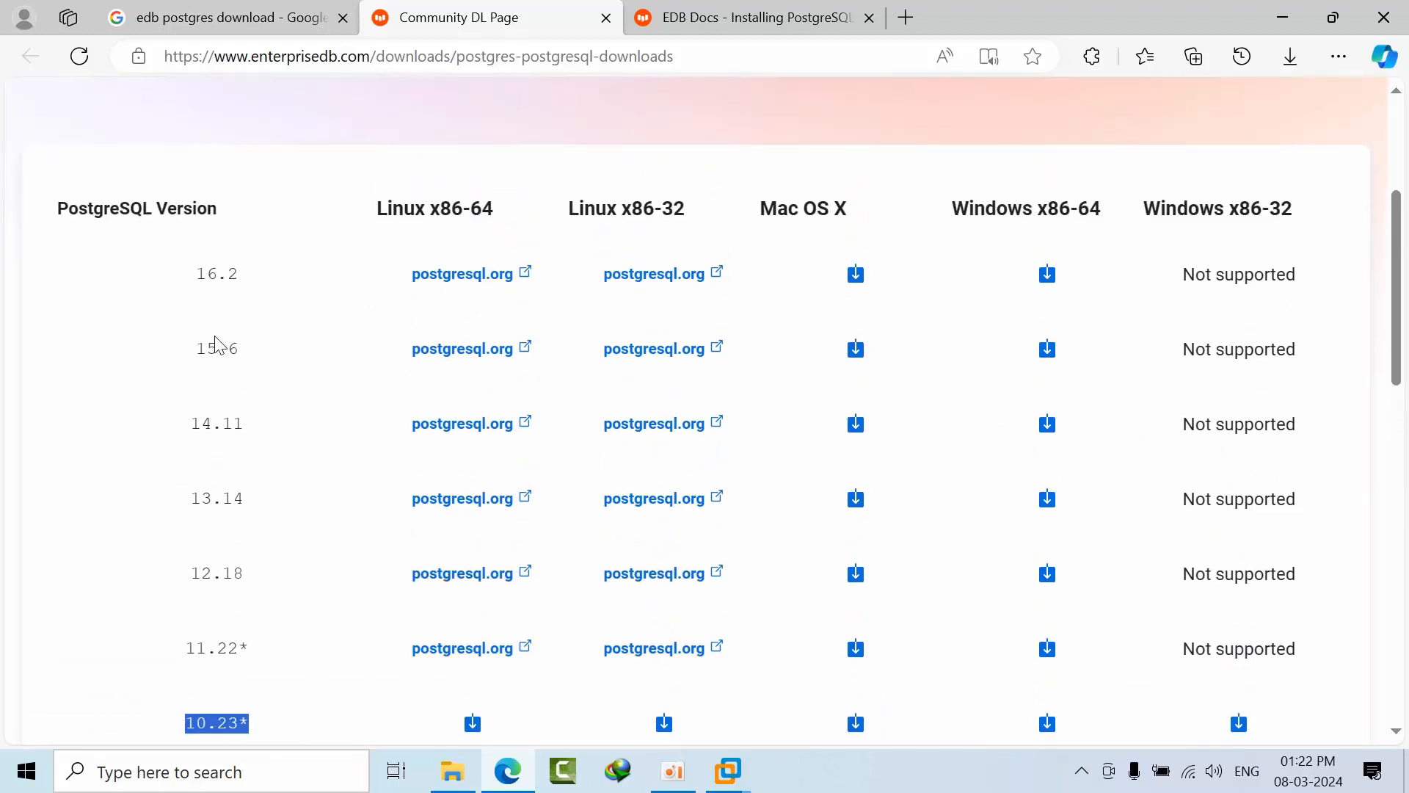
double_click(223, 274)
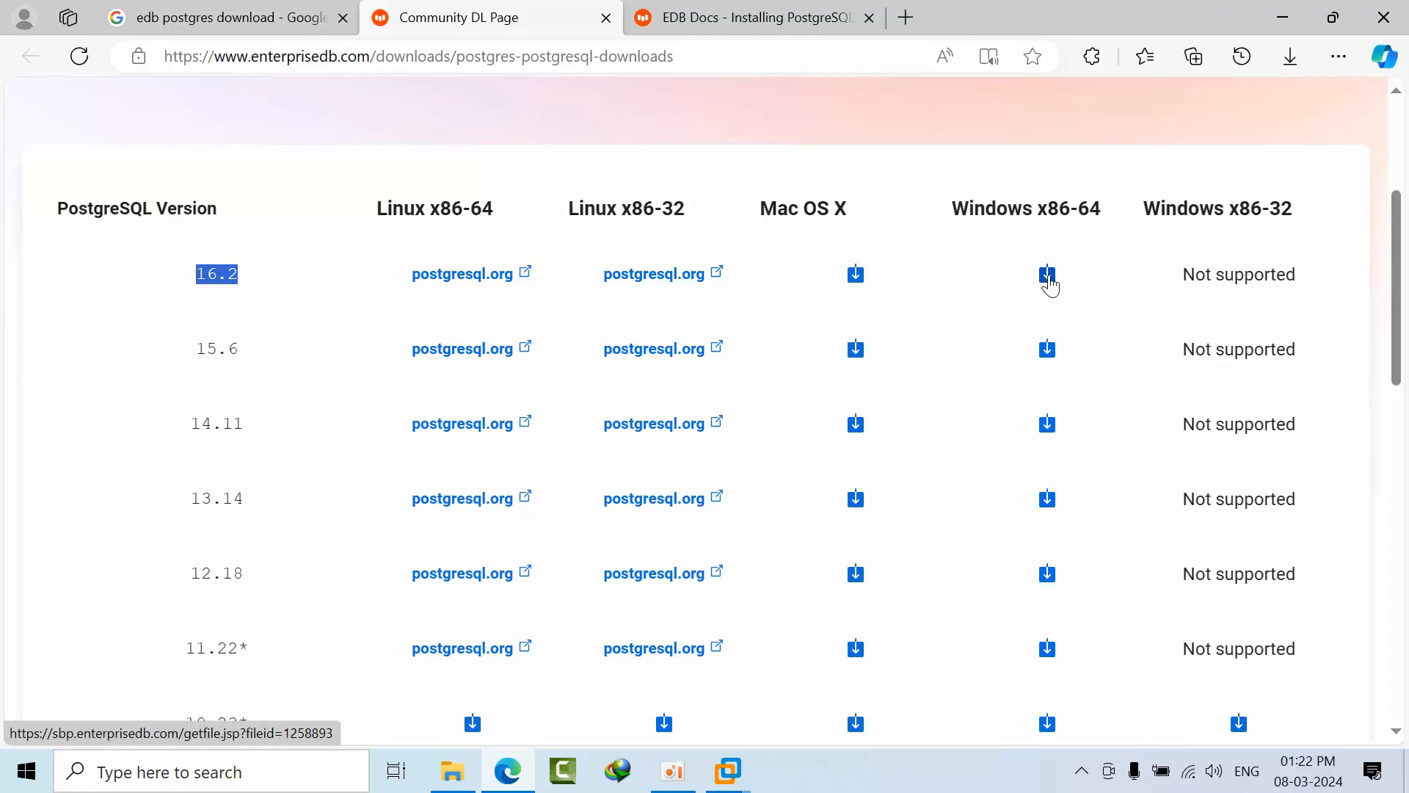
click(727, 771)
Bring the Windows 10 VM forward and refresh its desktop several times.
click(823, 657)
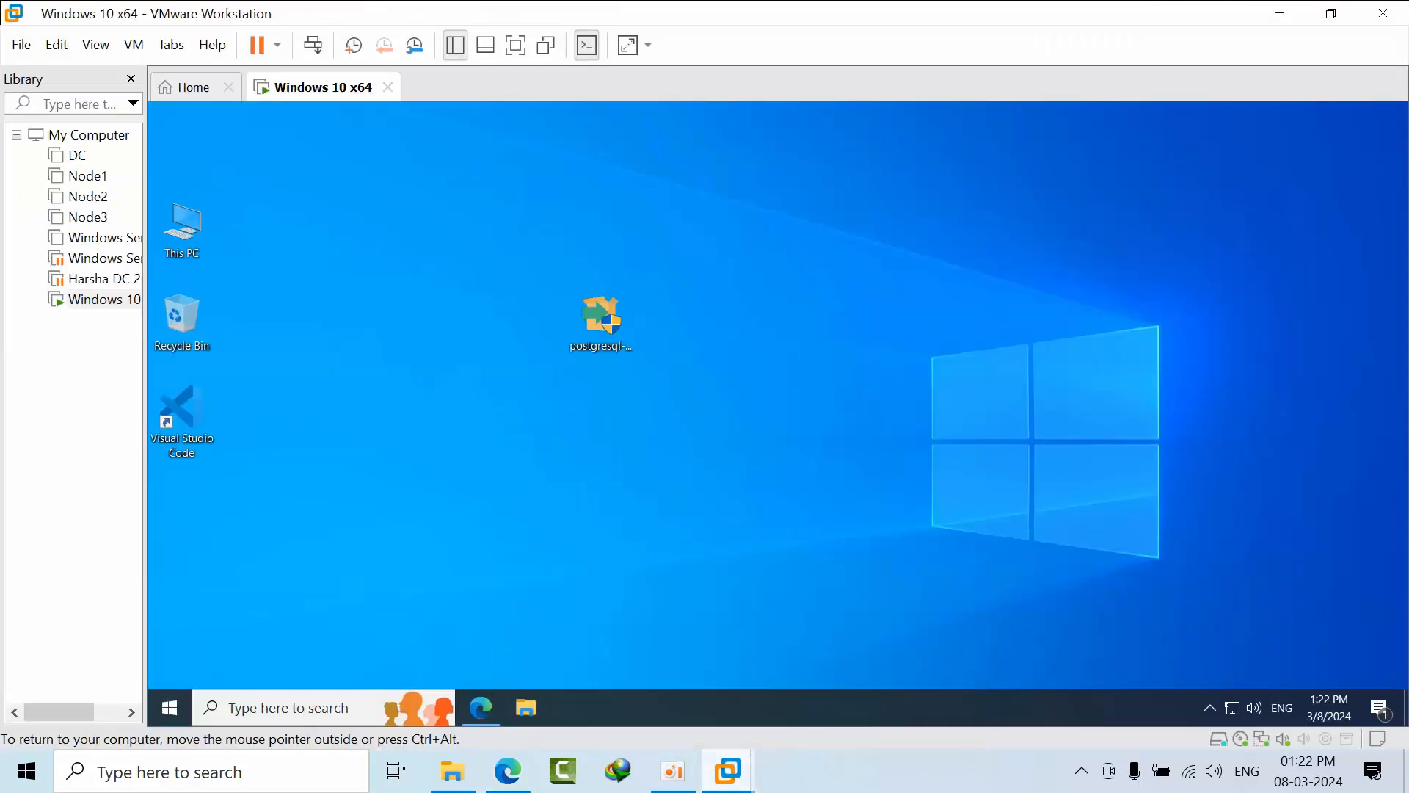
right_click(728, 251)
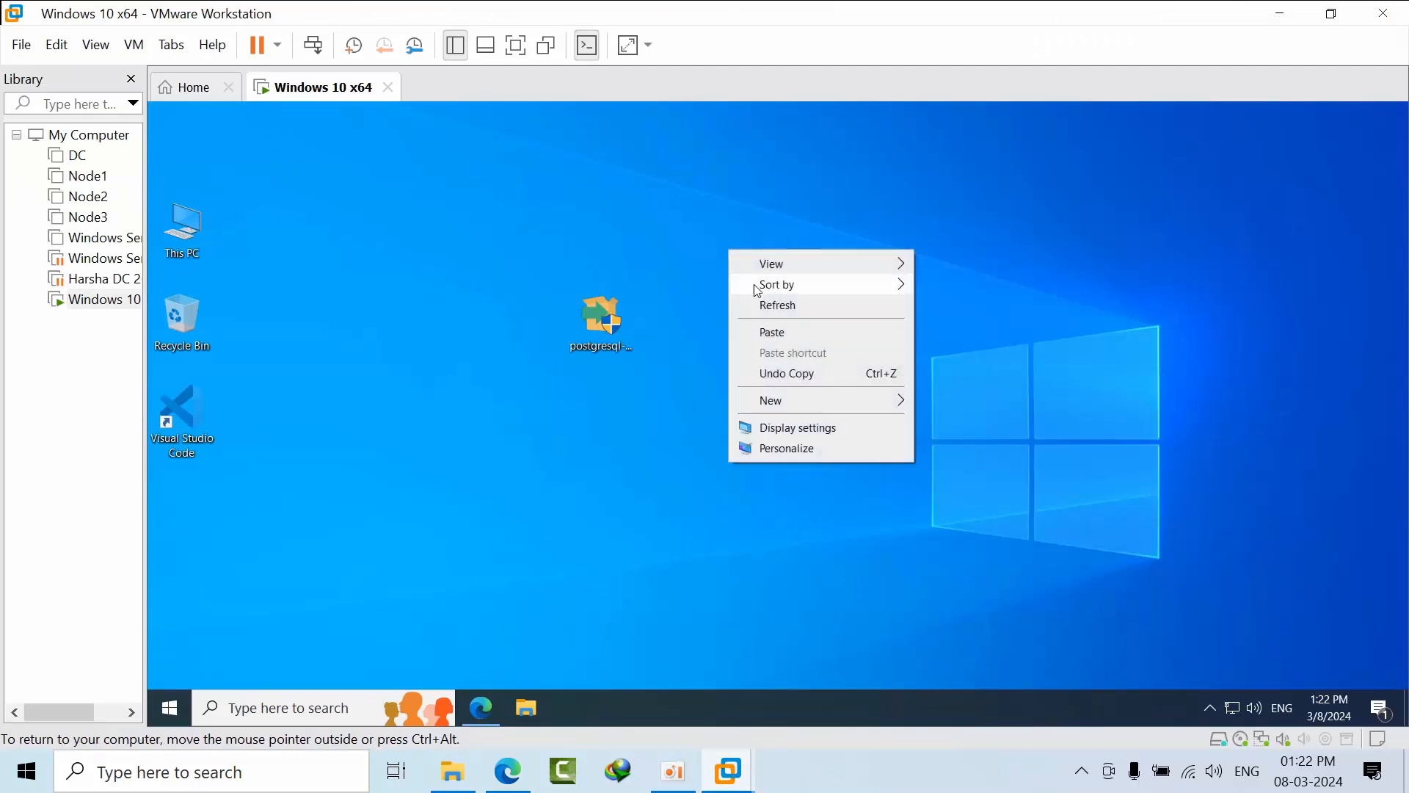
click(797, 310)
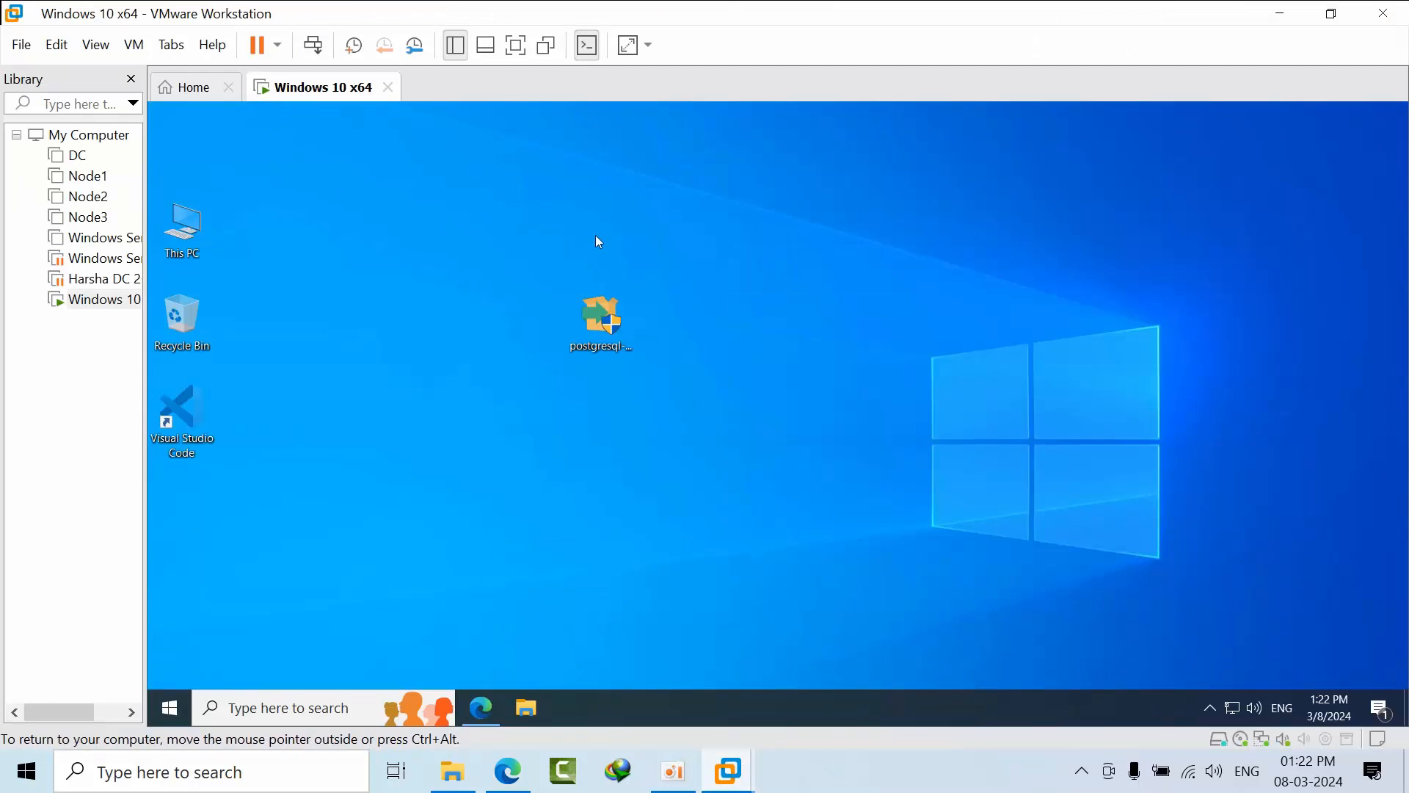
right_click(804, 295)
click(848, 348)
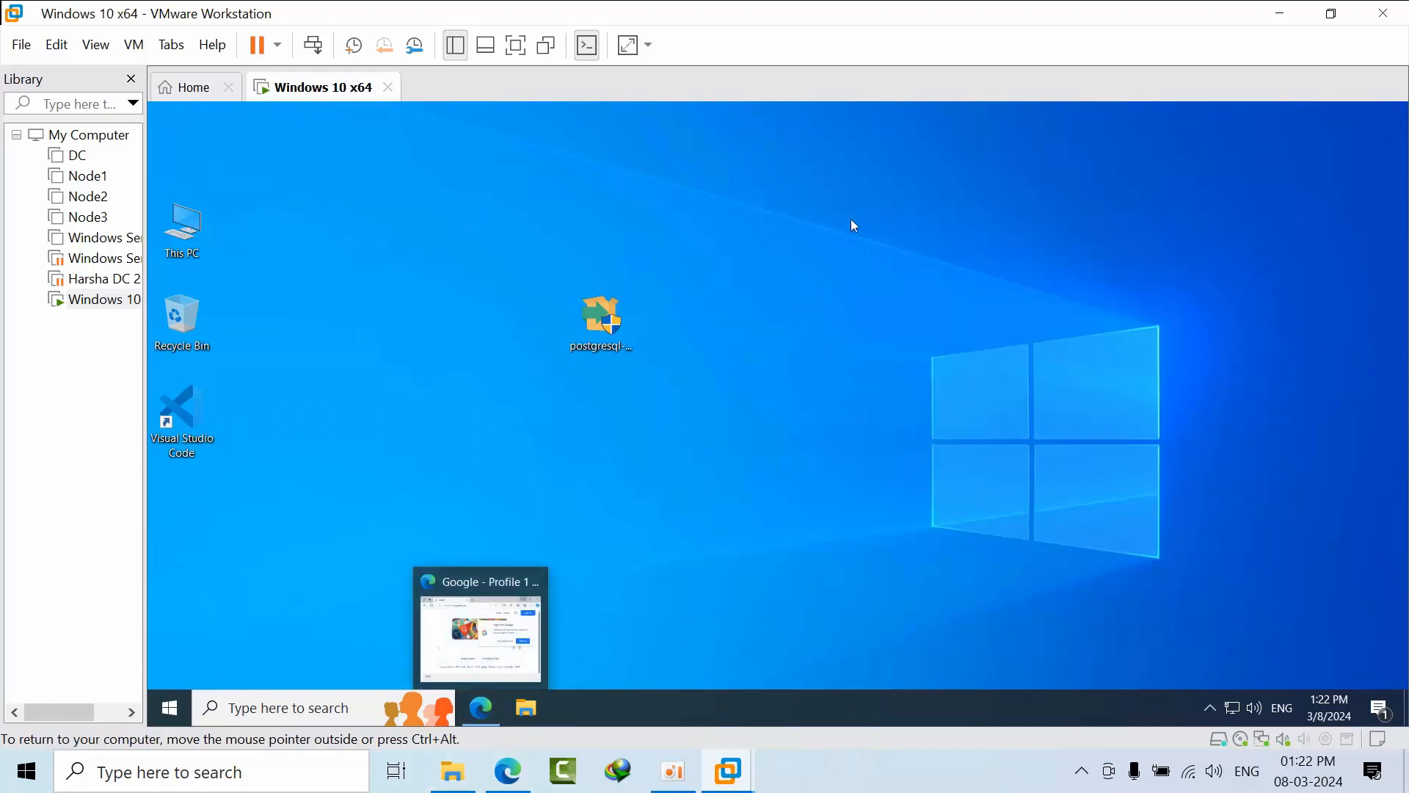
right_click(810, 283)
click(856, 339)
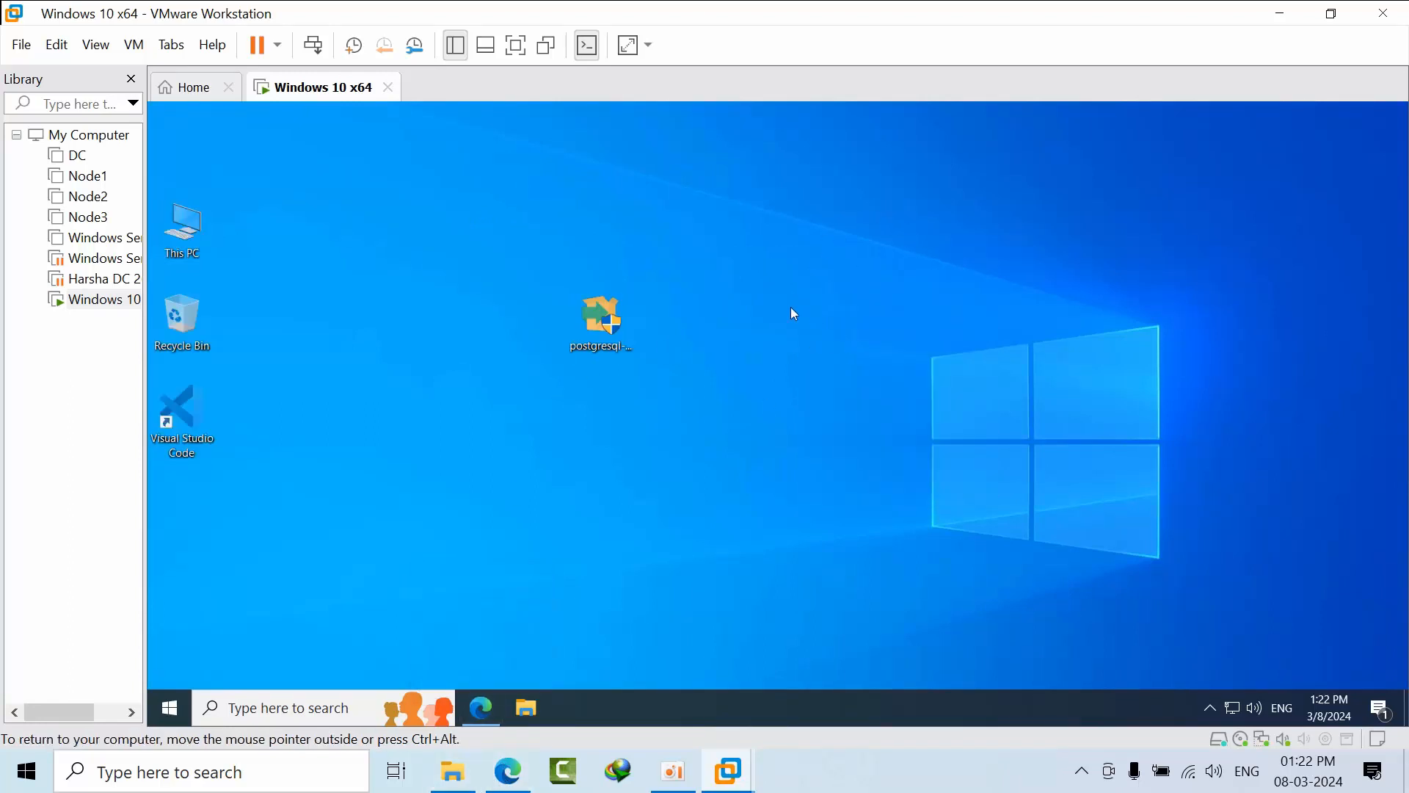
mouse_move(599, 324)
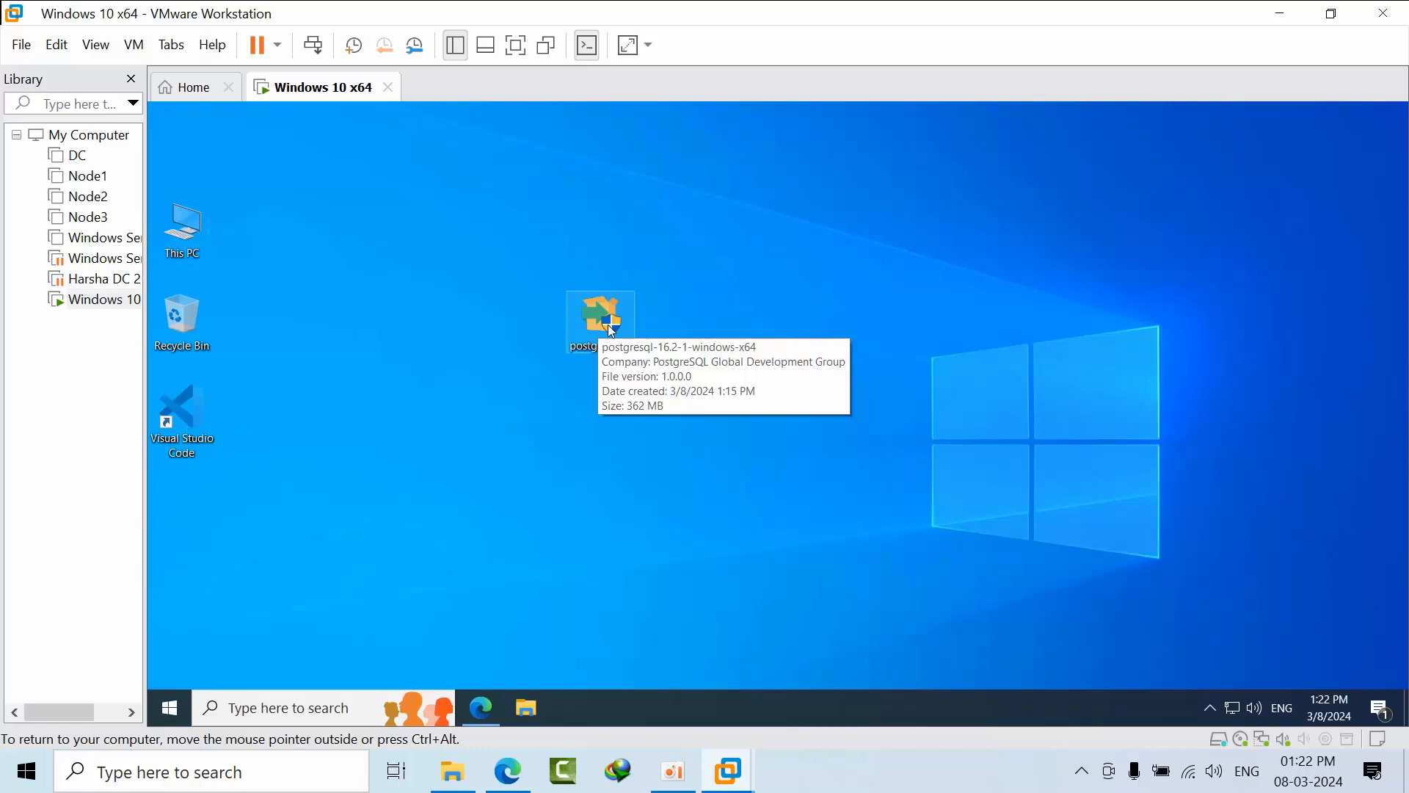
right_click(787, 293)
click(819, 351)
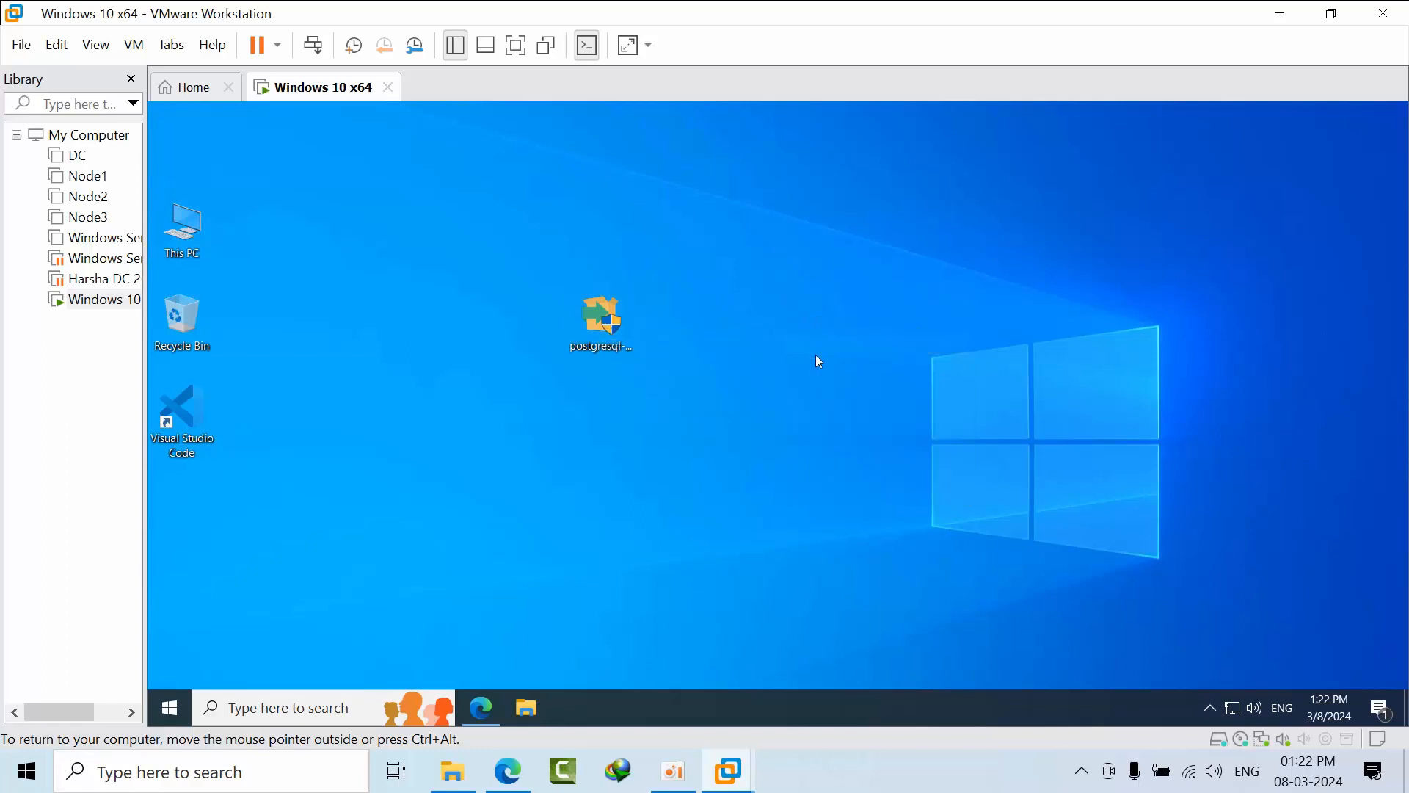
Run postgresql-16.2-1-windows-x64 as administrator and approve the UAC prompt.
right_click(609, 323)
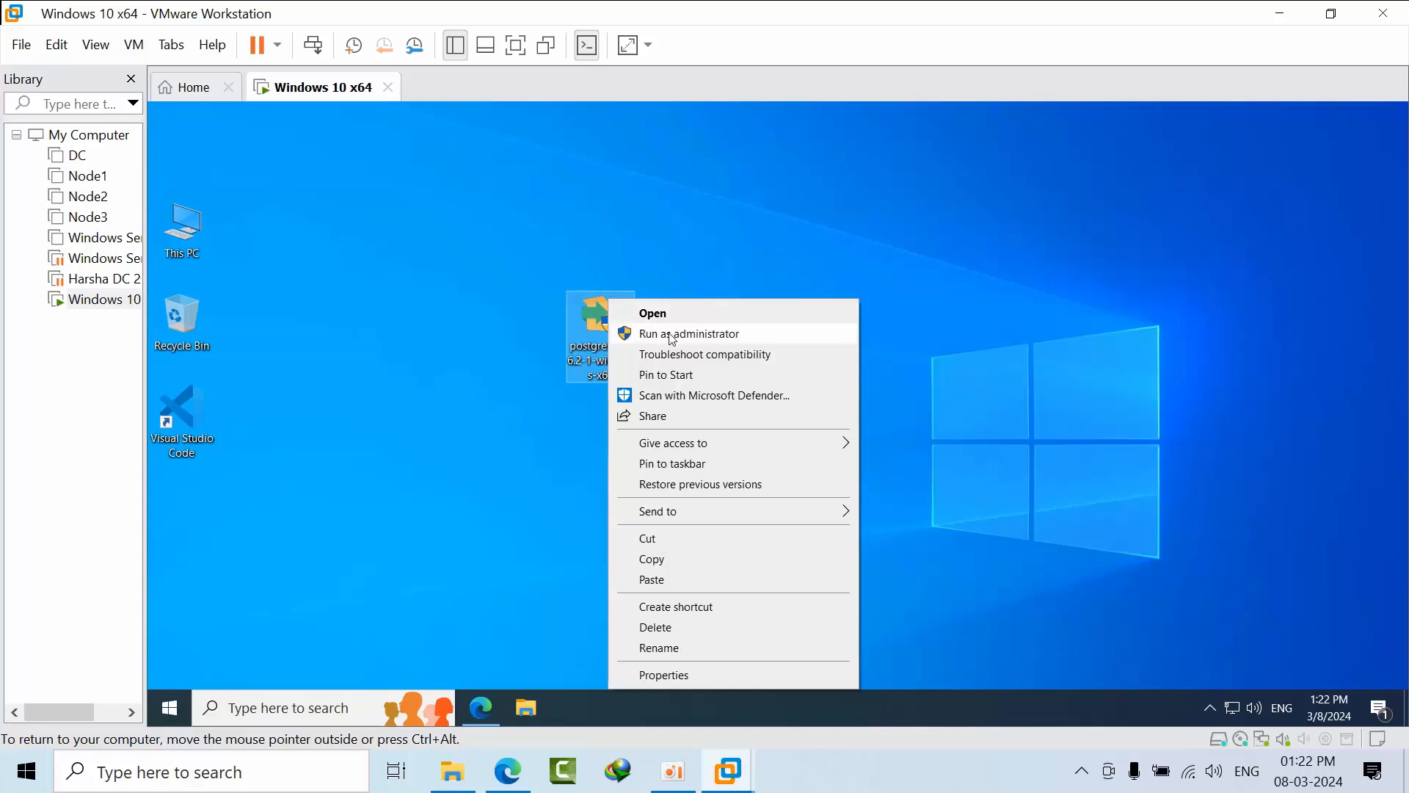
click(672, 339)
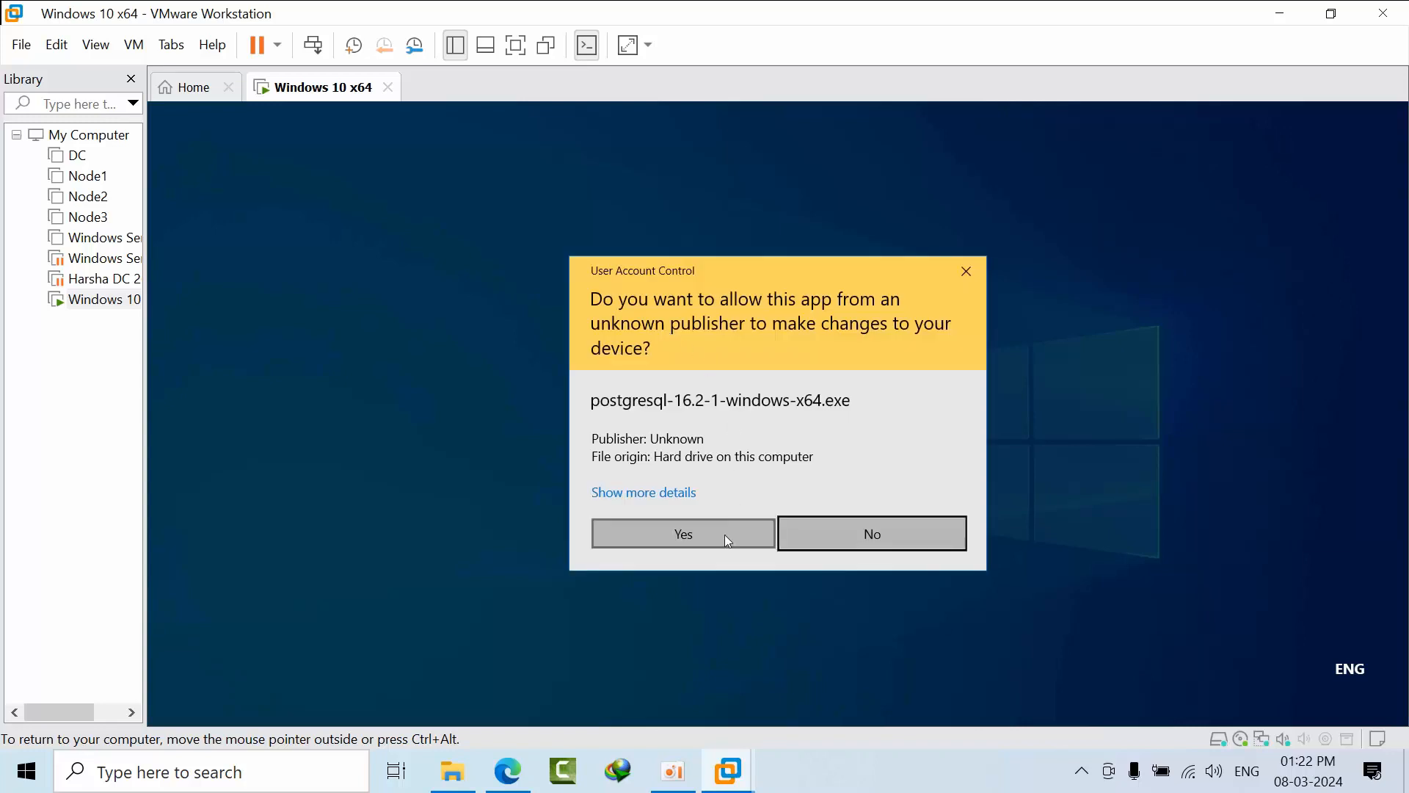
click(725, 535)
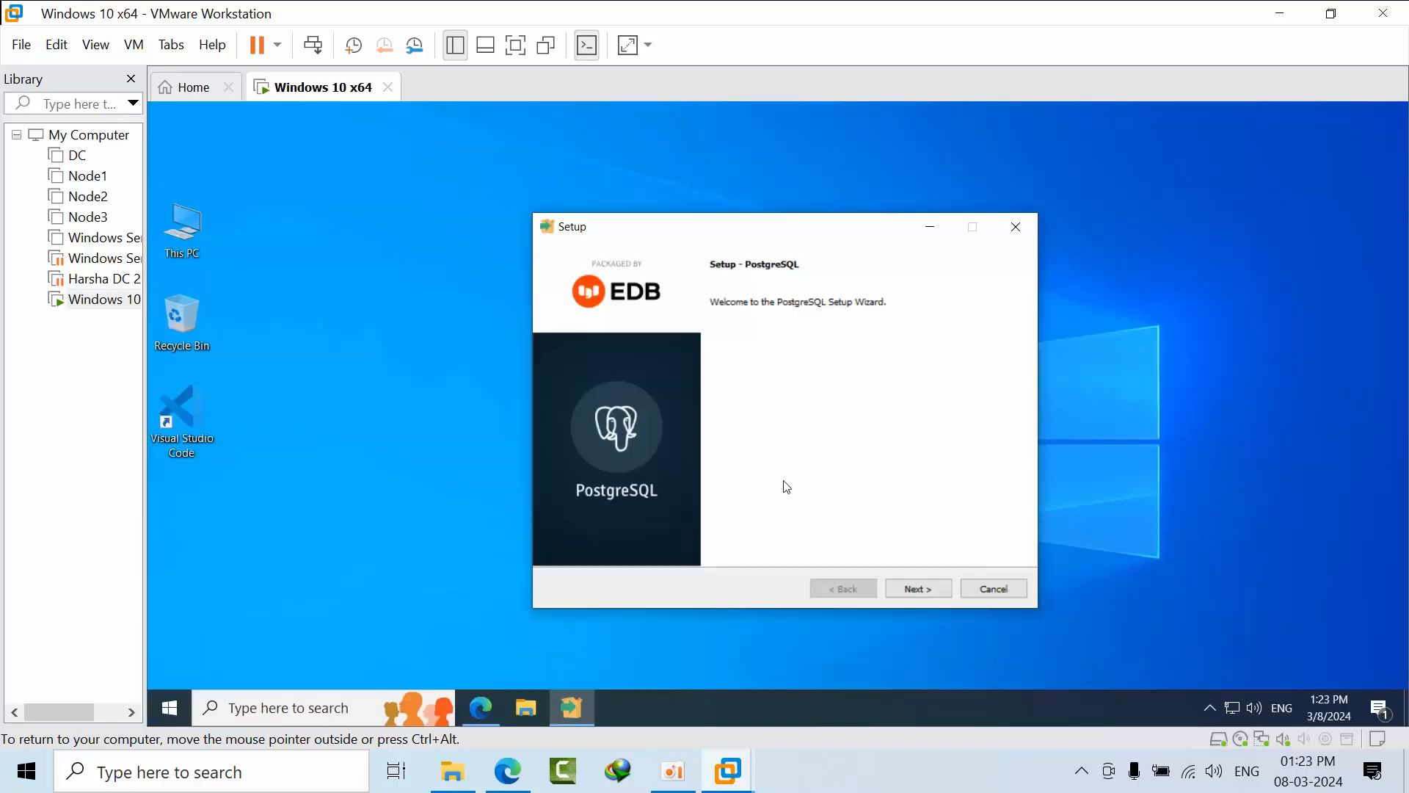
Go past Welcome, then back to the Installation Directory page showing C:\Program Files\PostgreSQL\16.
click(929, 600)
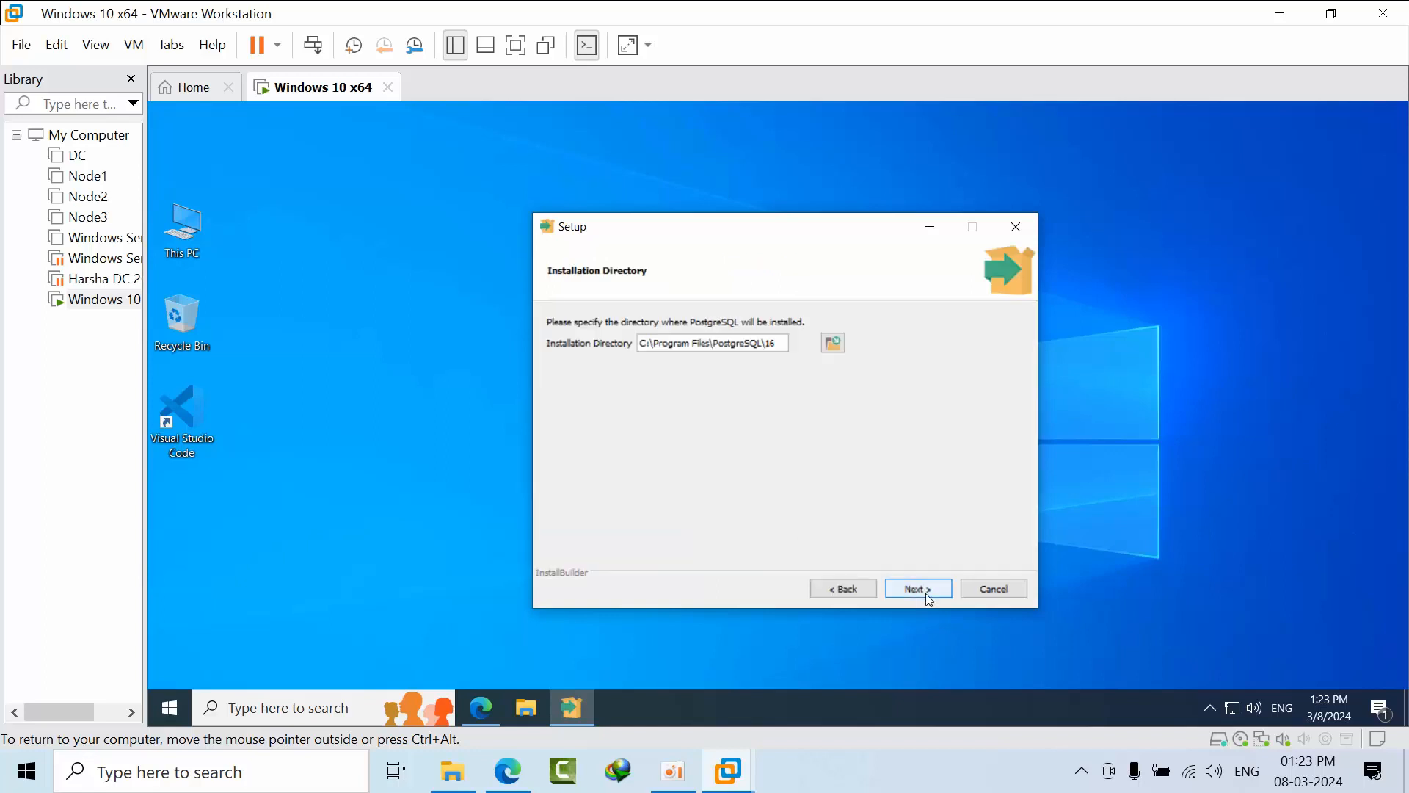
click(929, 600)
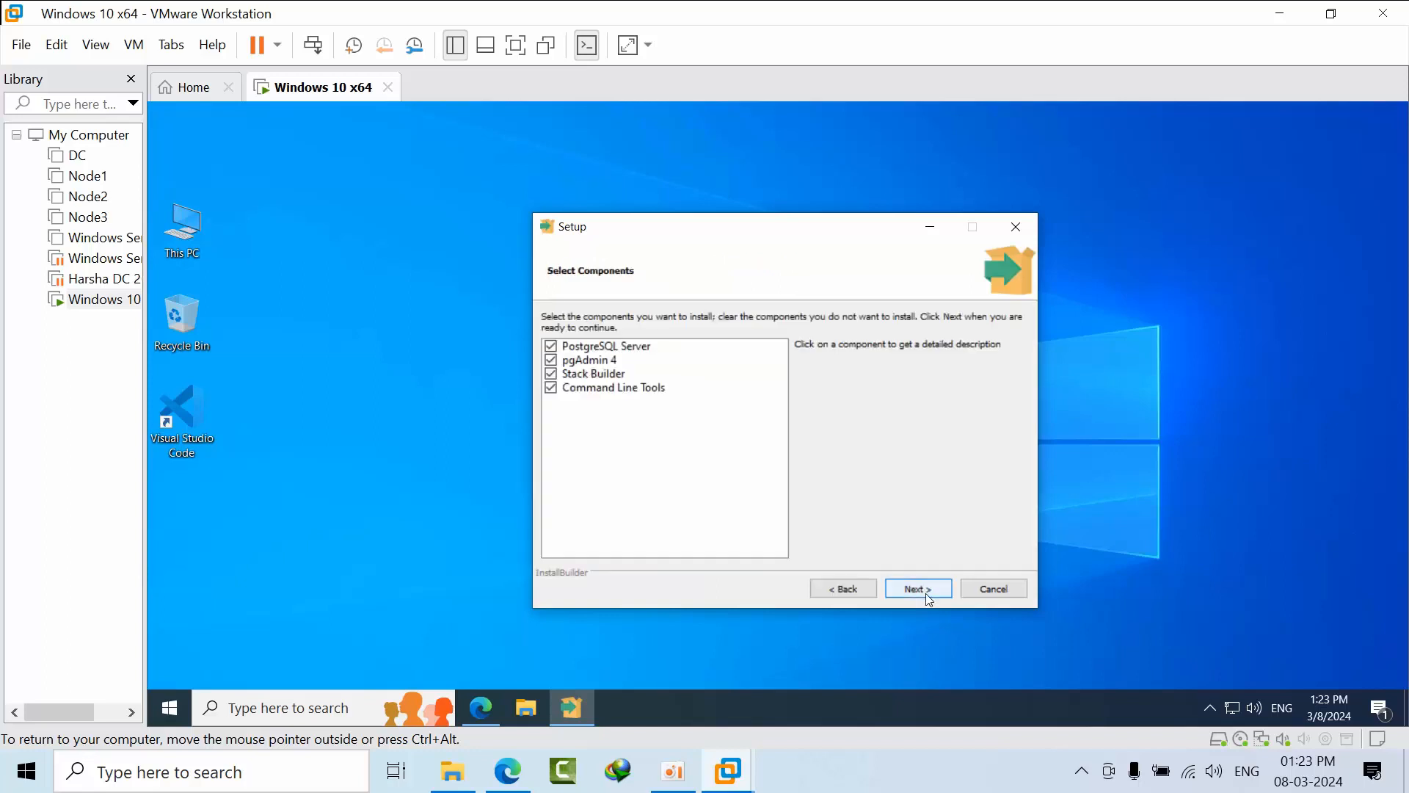
click(847, 586)
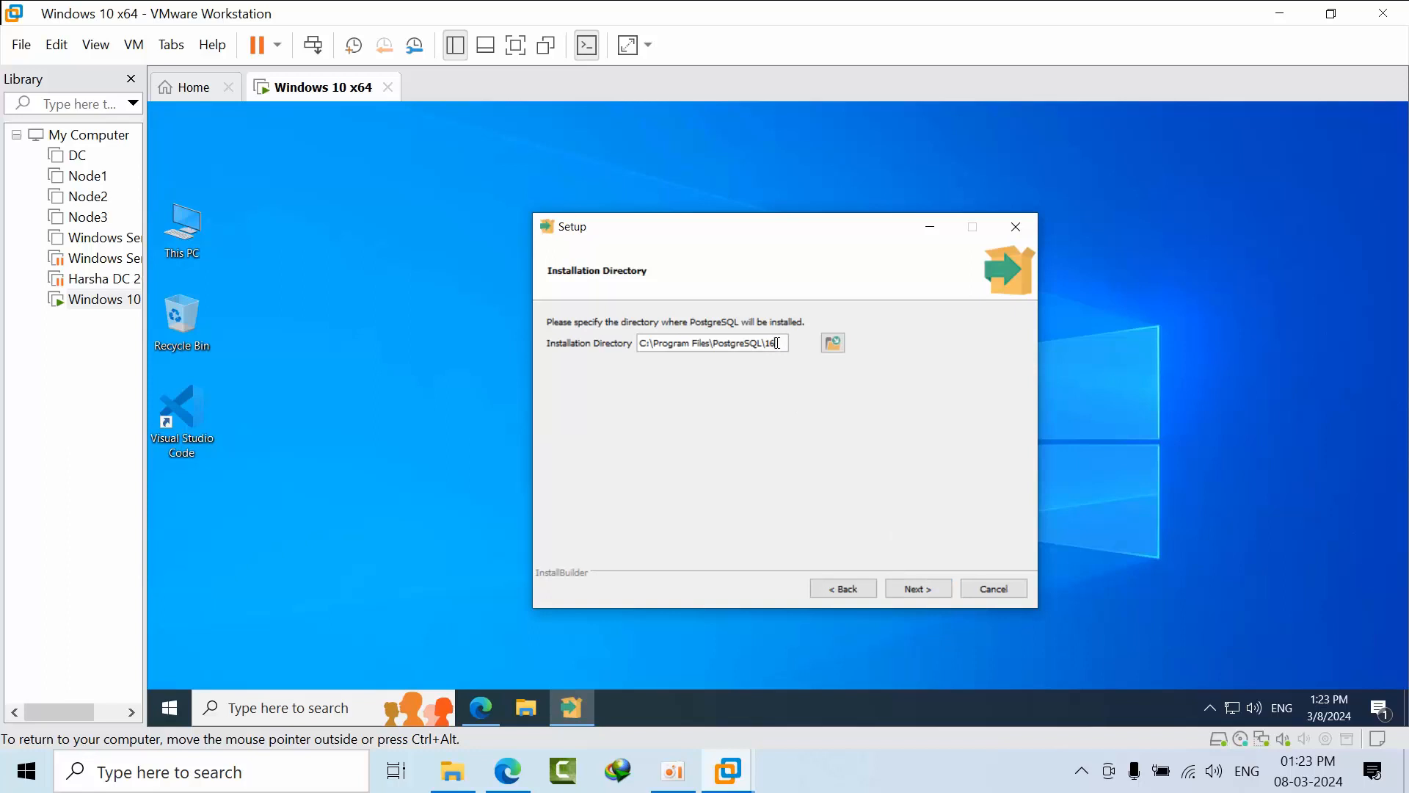
Paste the path C:\Program Files\PostgreSQL\16 into a new Notepad document, then continue Setup.
triple_click(681, 342)
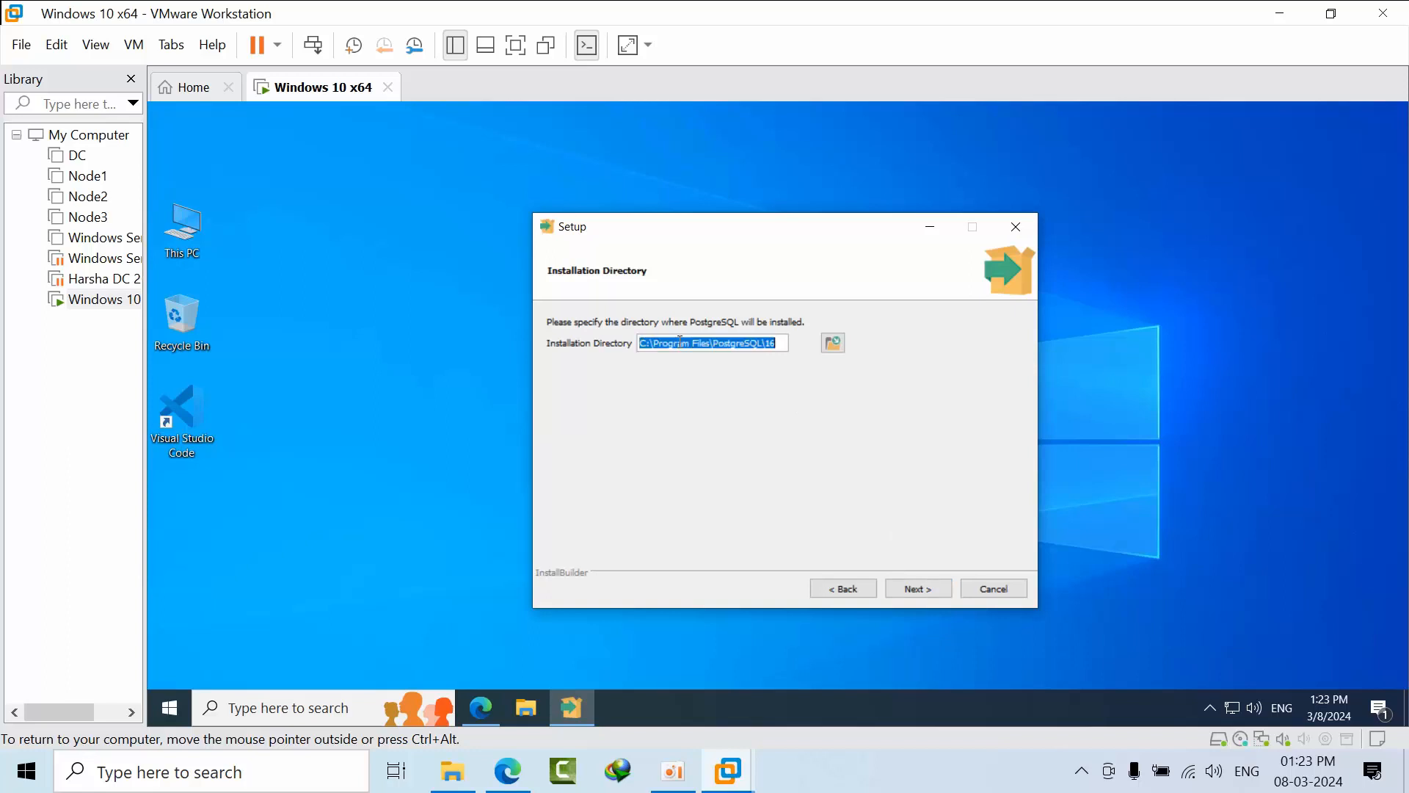
right_click(680, 342)
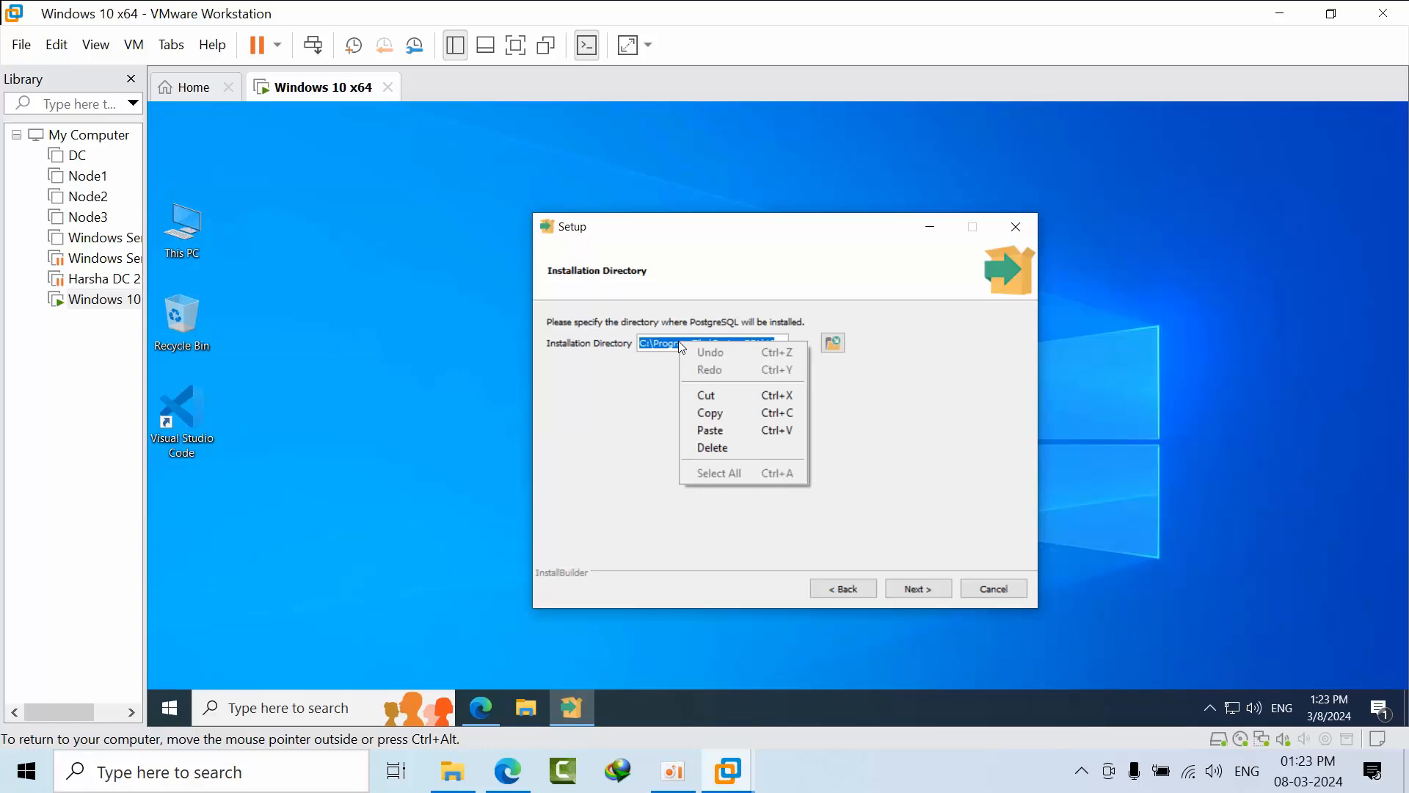
click(704, 412)
click(143, 783)
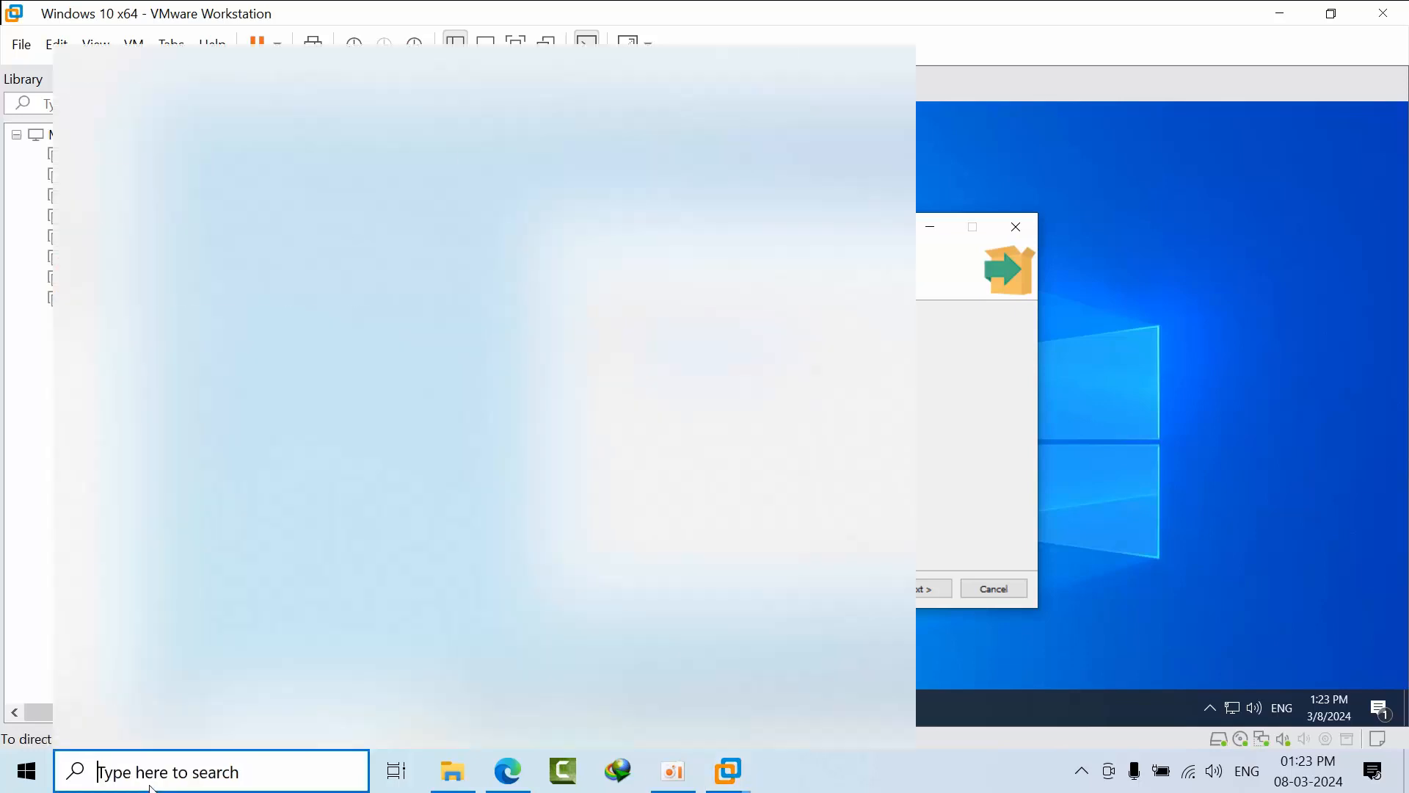
text(no)
click(142, 163)
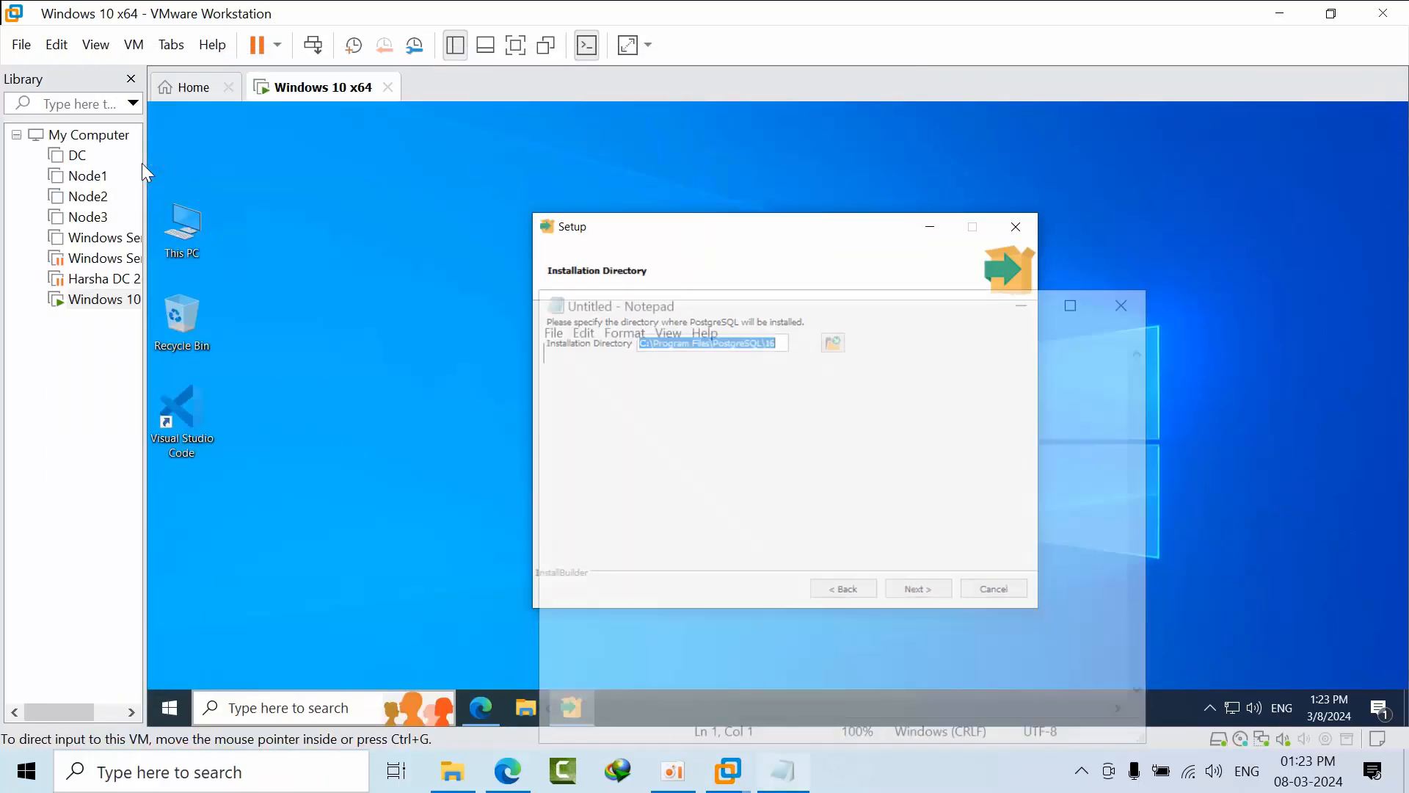
key(ctrl+v)
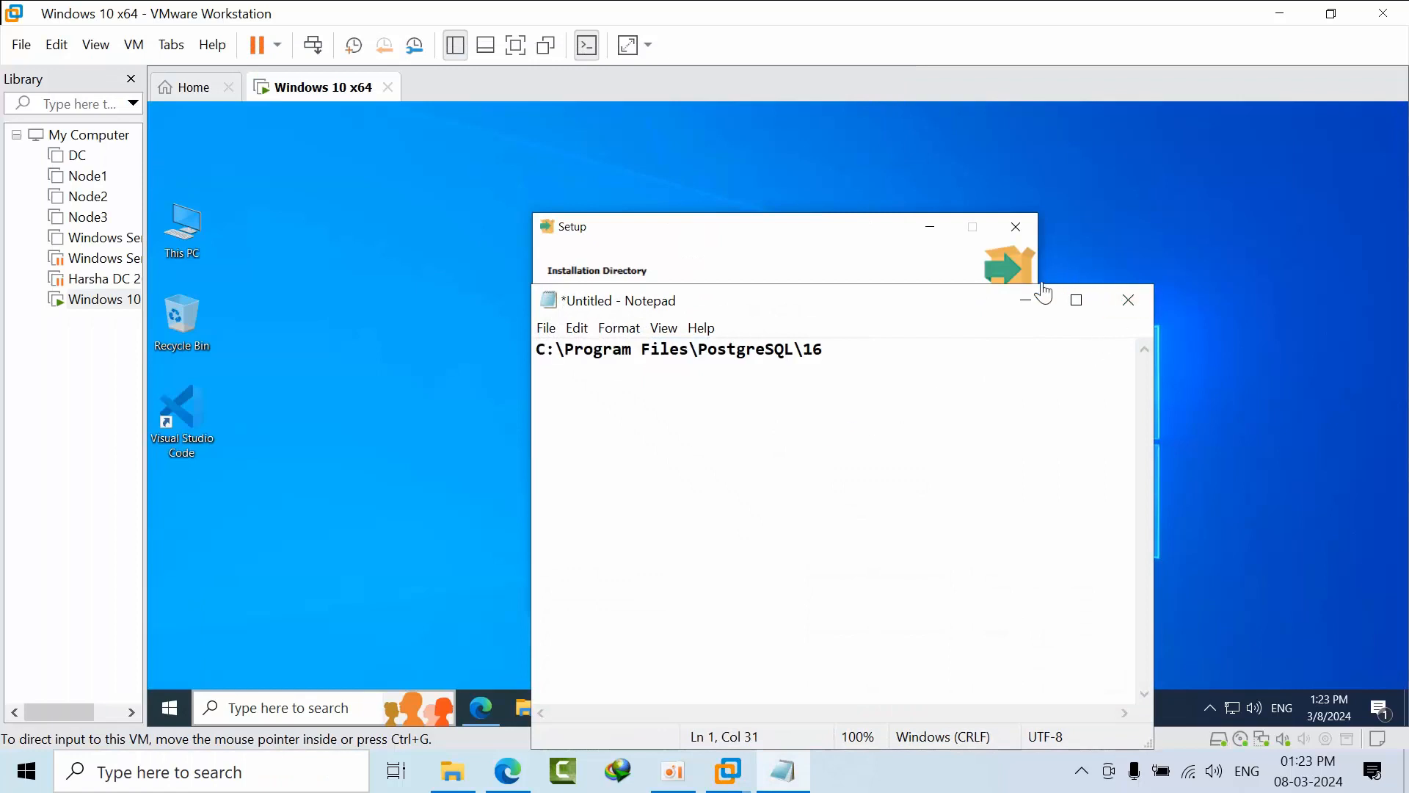
click(1028, 299)
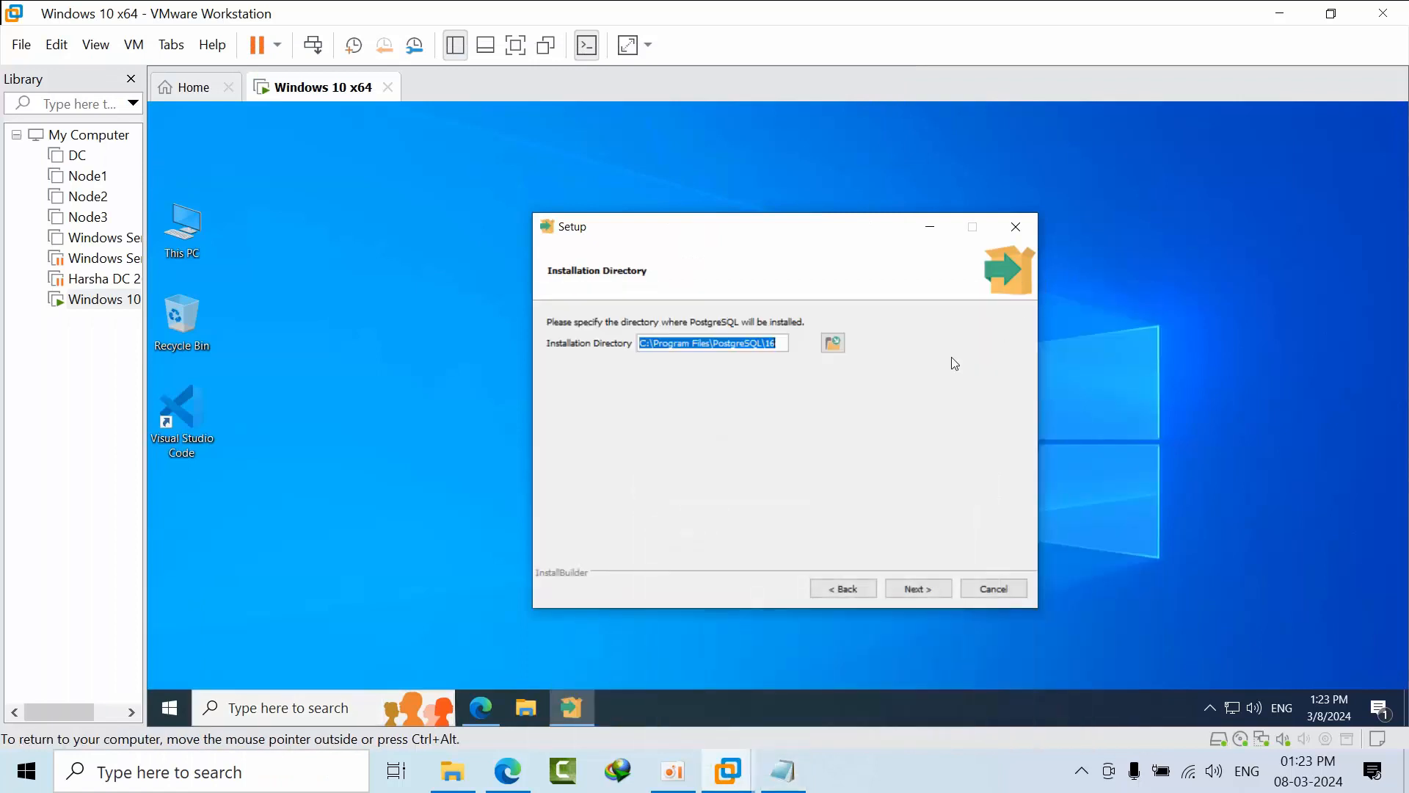
click(929, 590)
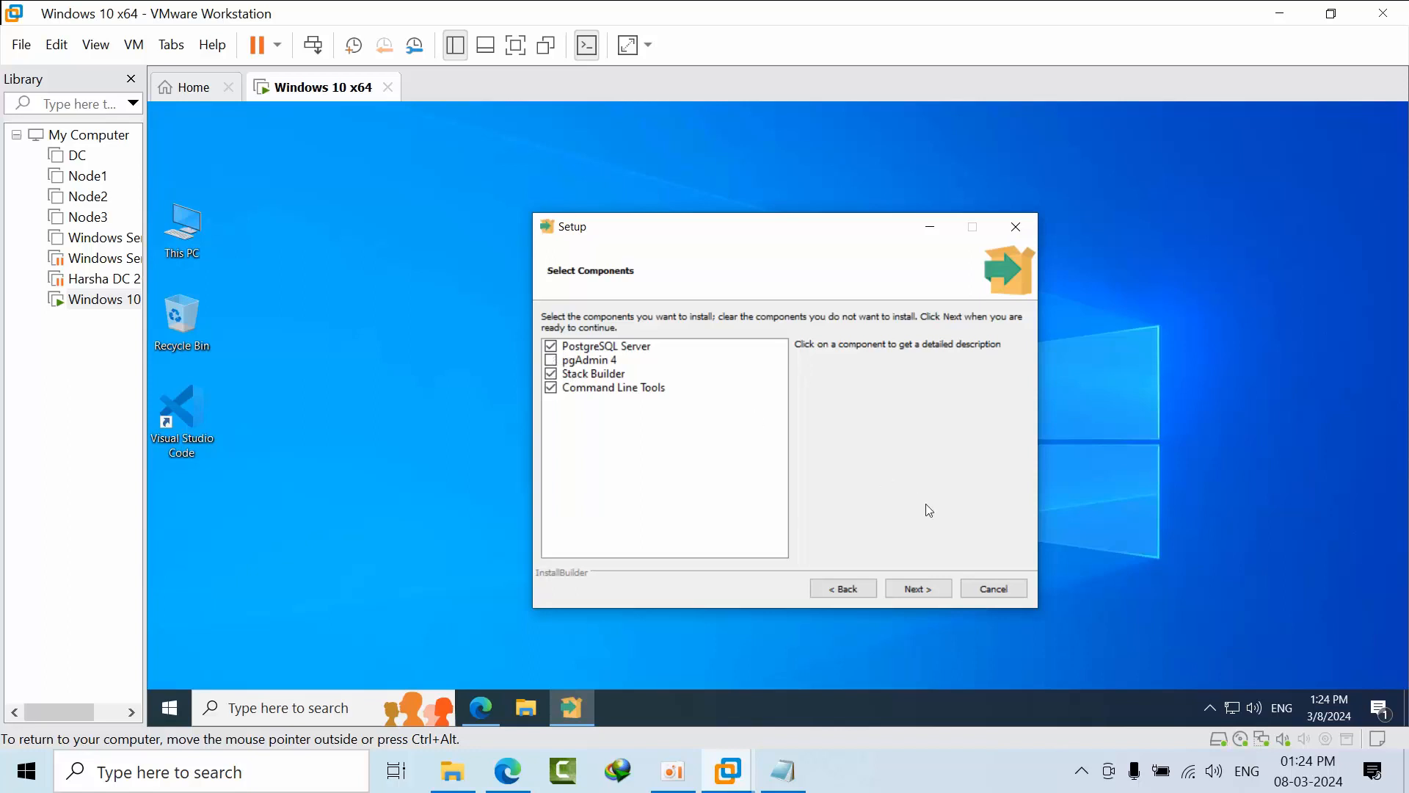
Accept the components and default data directory, and set the postgres superuser password.
click(919, 590)
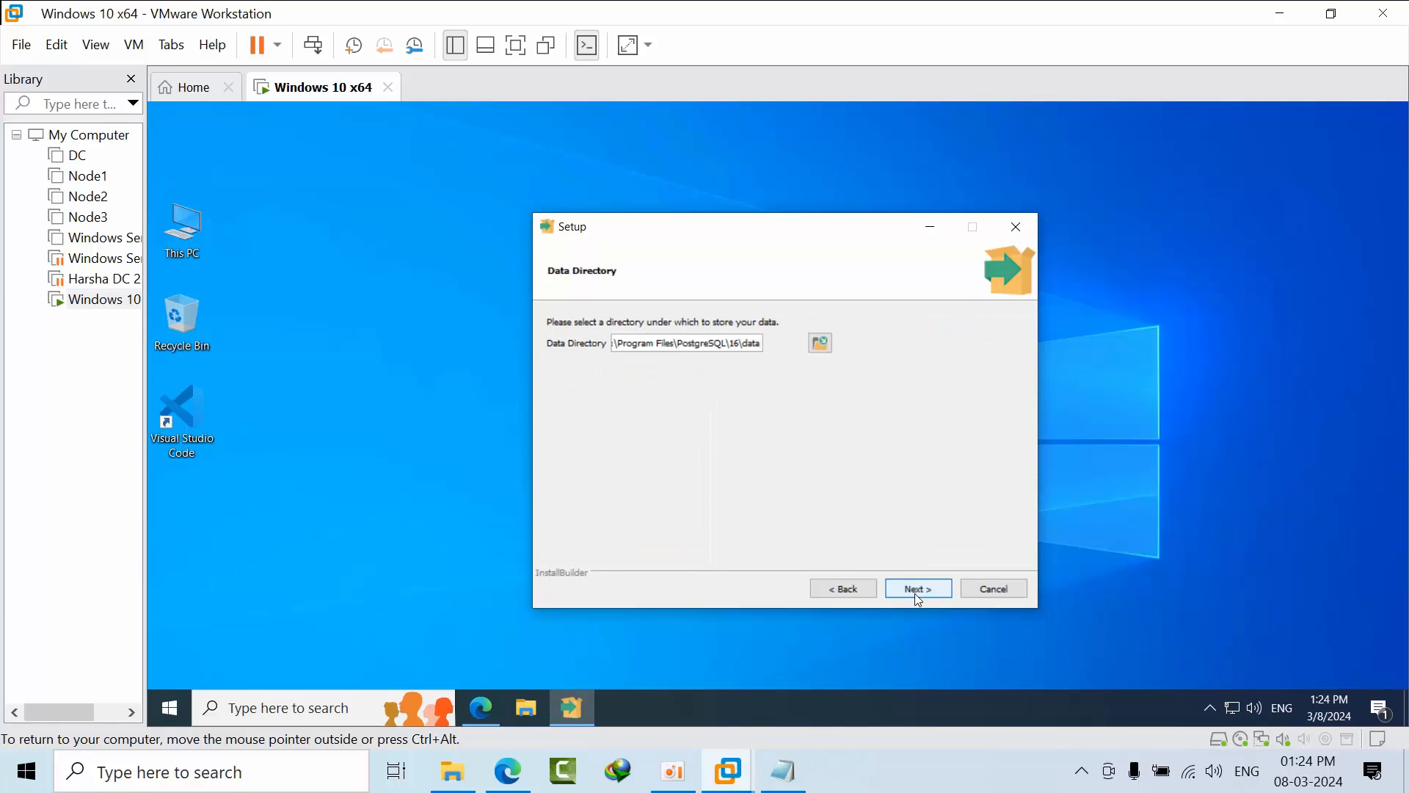
click(918, 596)
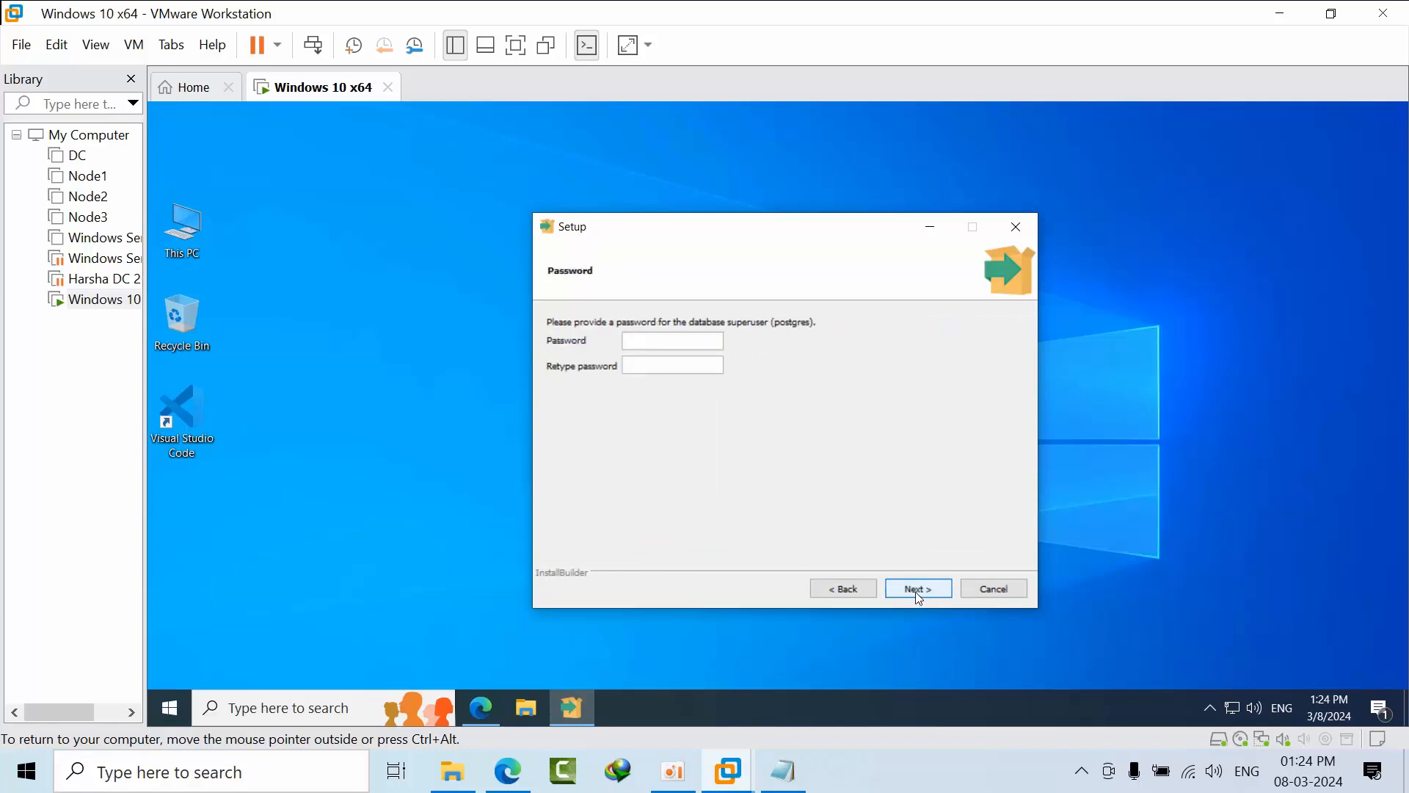
click(915, 592)
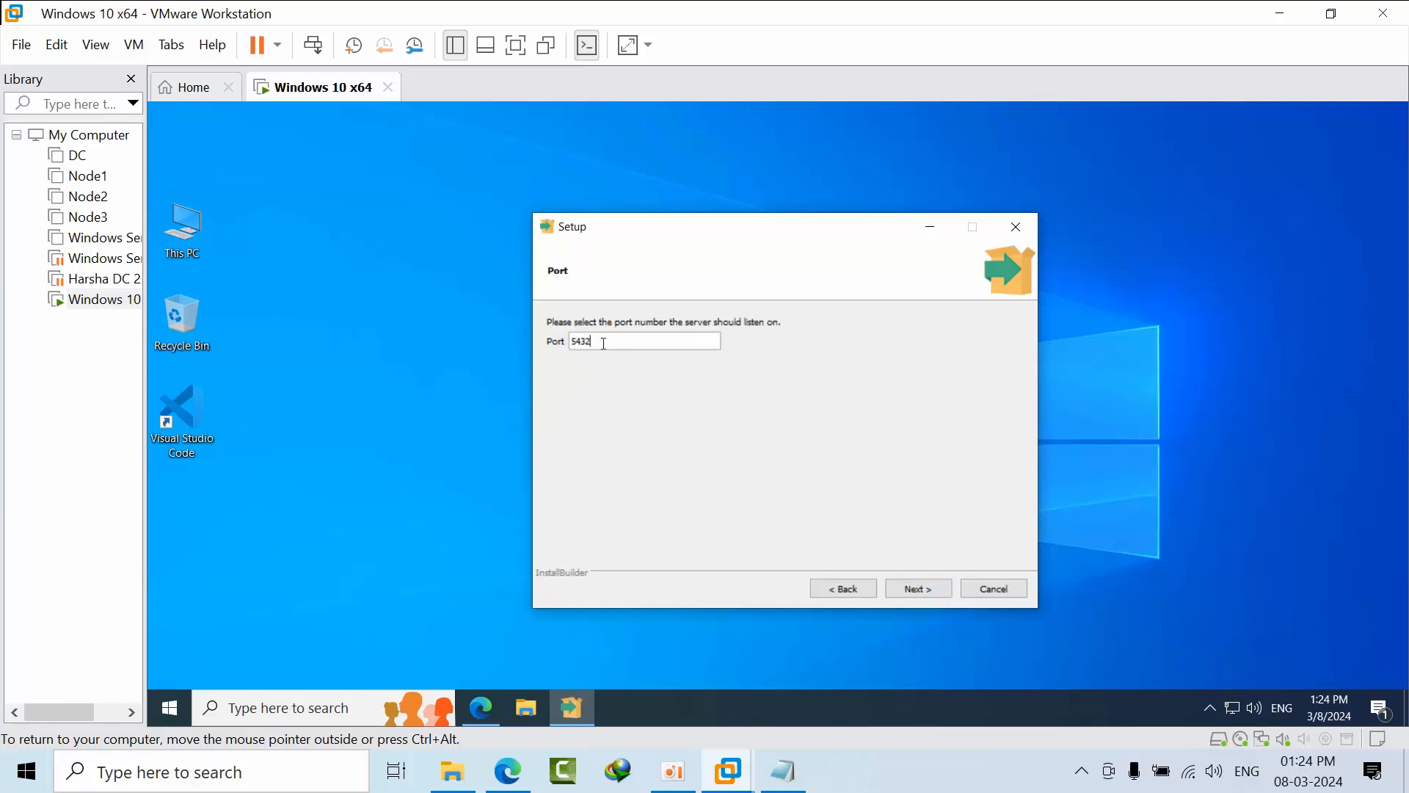
Keep port 5432 and the default locale, then begin the installation.
click(918, 588)
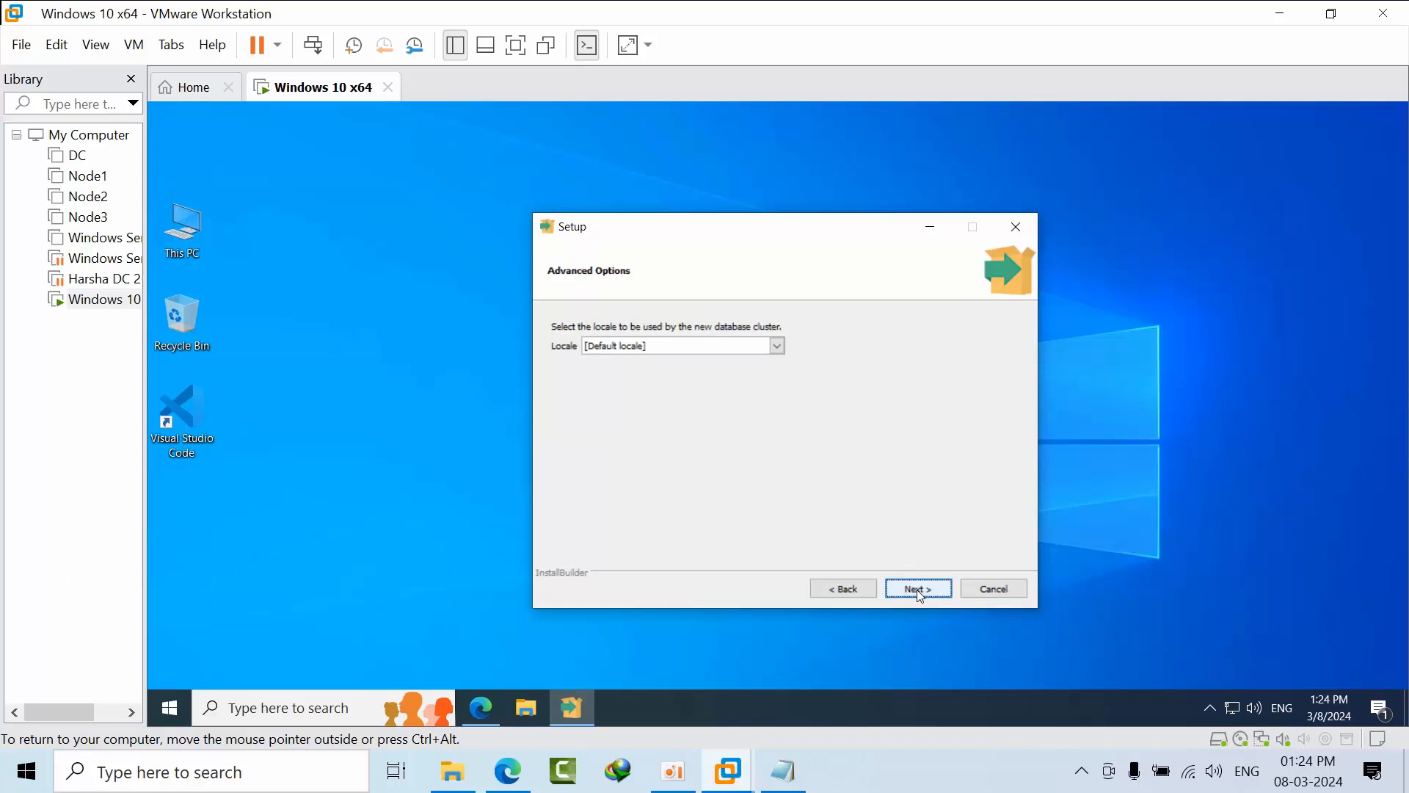
click(919, 589)
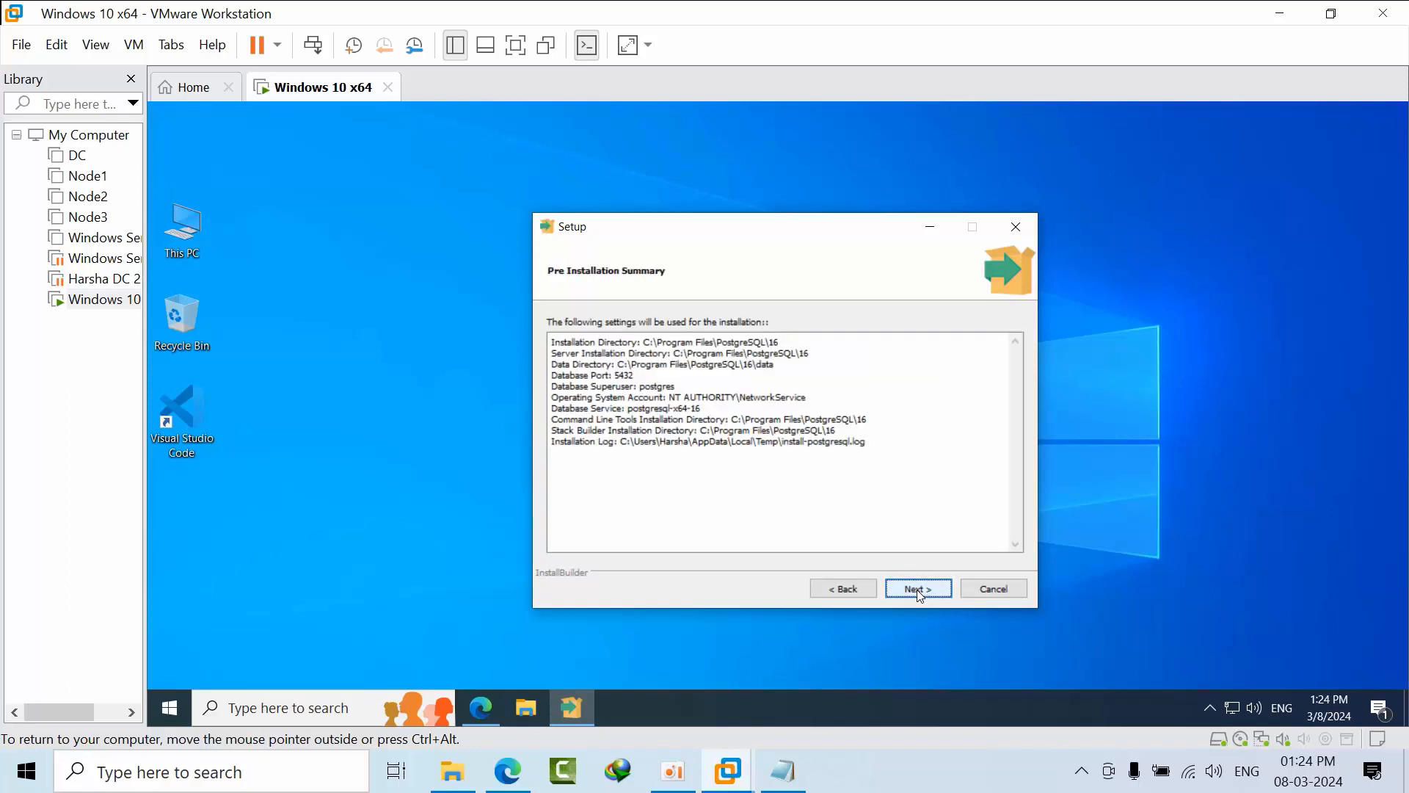
click(918, 588)
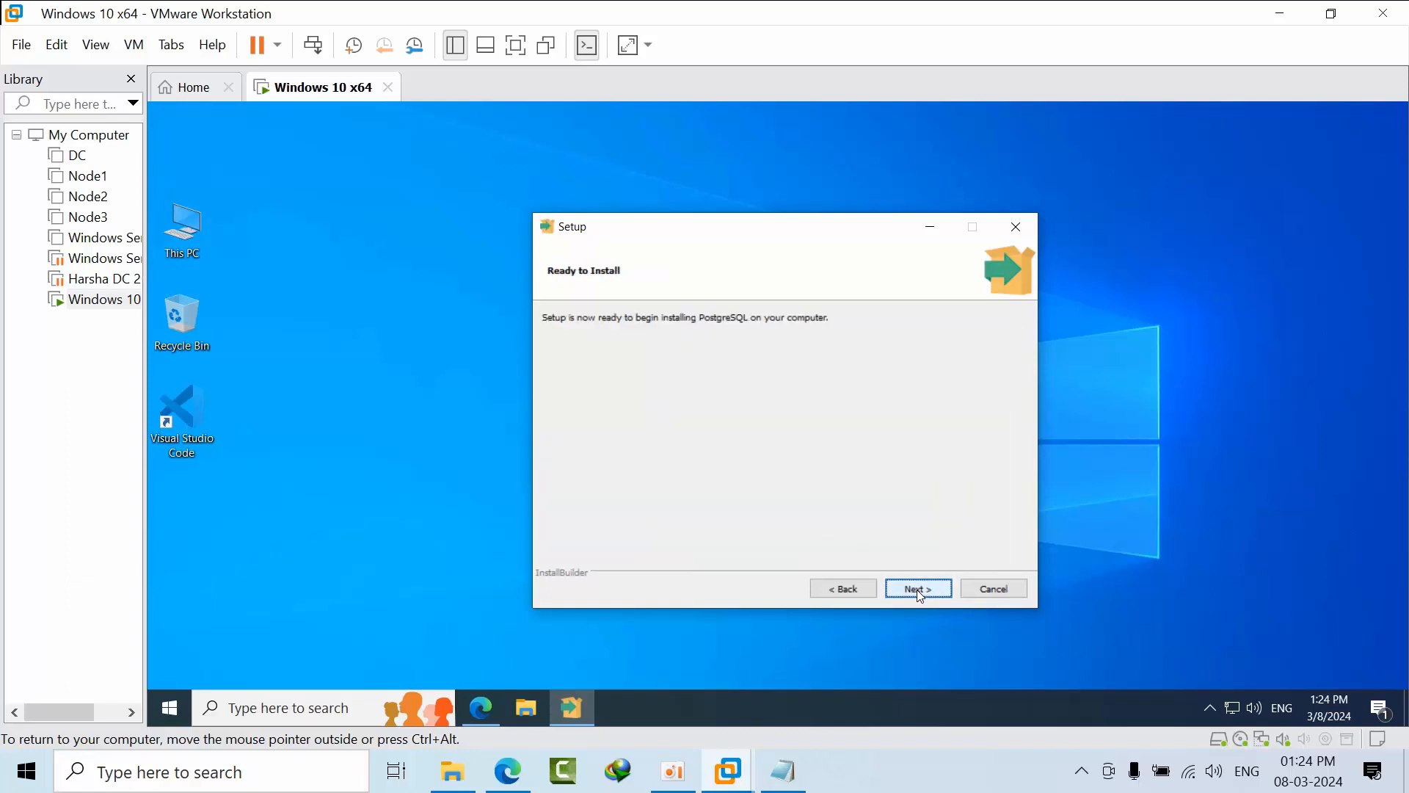
click(917, 588)
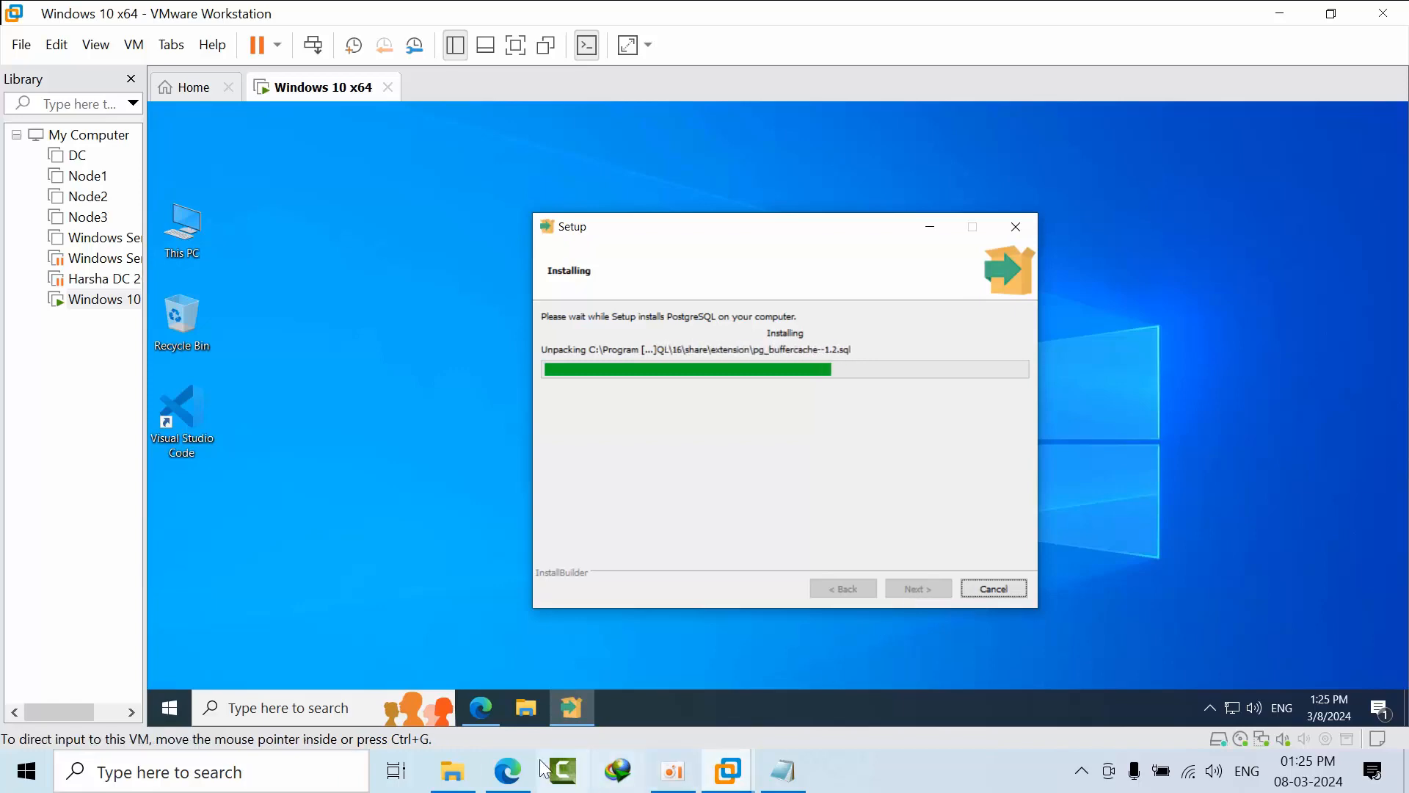
Switch to the Edge browser on the host while PostgreSQL keeps installing.
click(507, 770)
Read the EDB Docs Windows install steps down to adding the bin folder to the path.
click(799, 11)
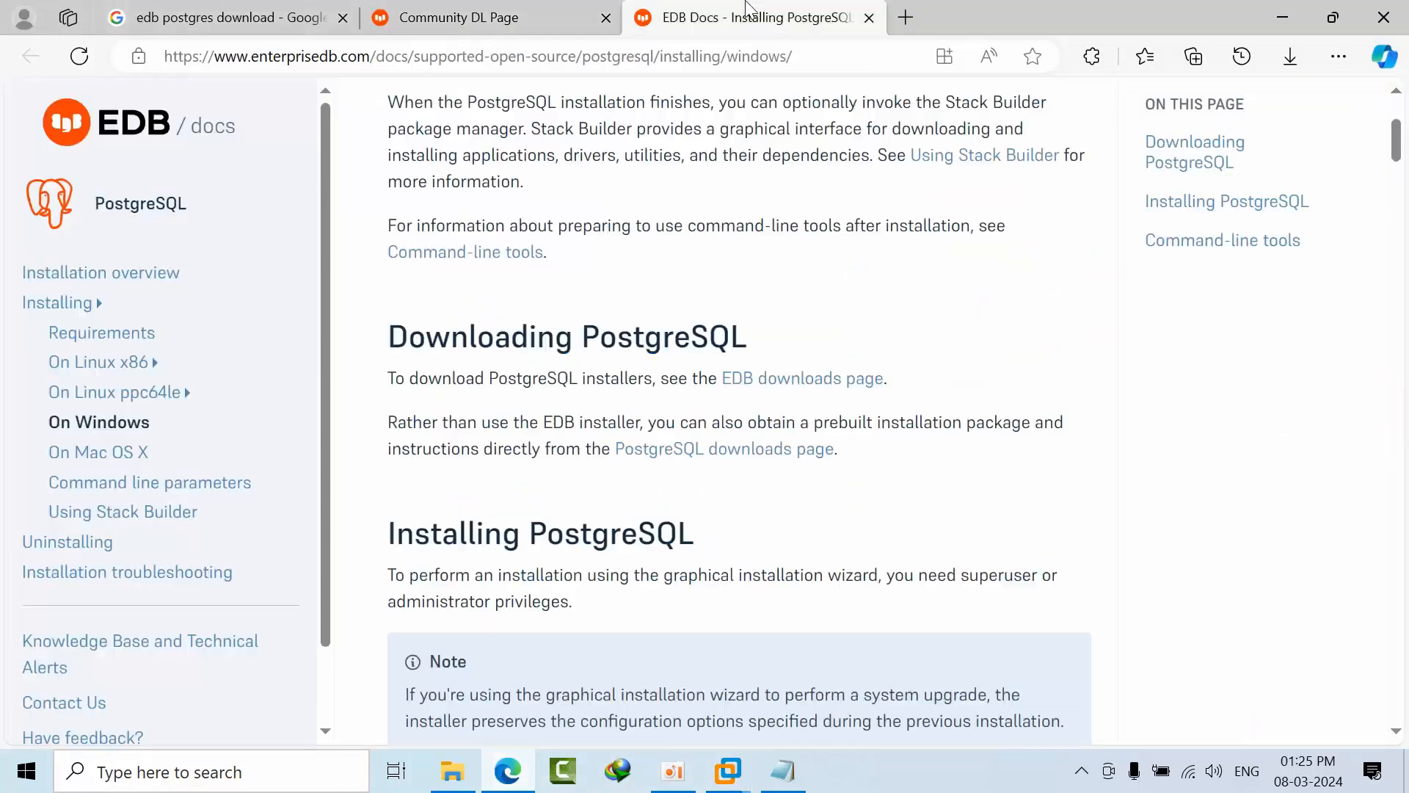
scroll(645, 554, up, 4)
scroll(688, 552, down, 12)
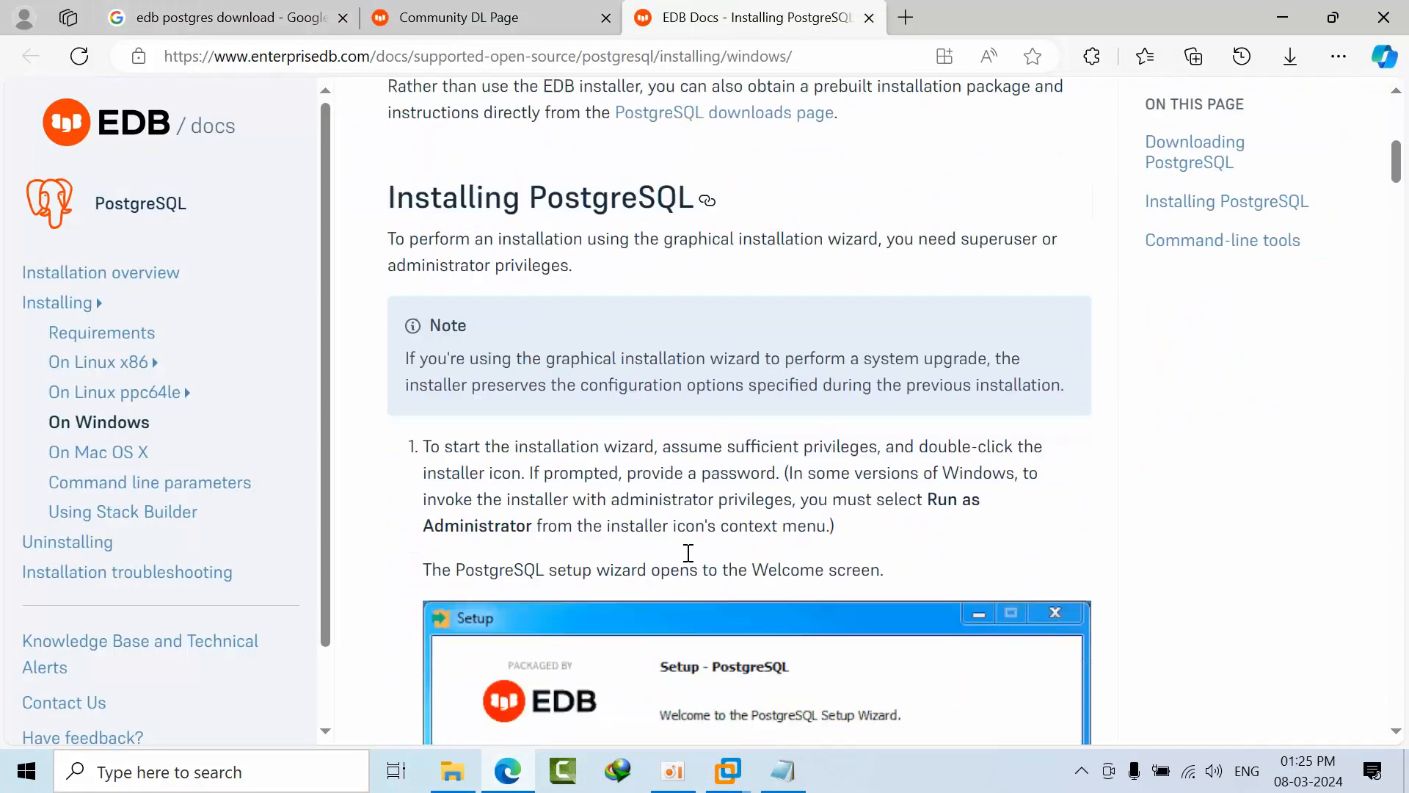
scroll(688, 556, down, 20)
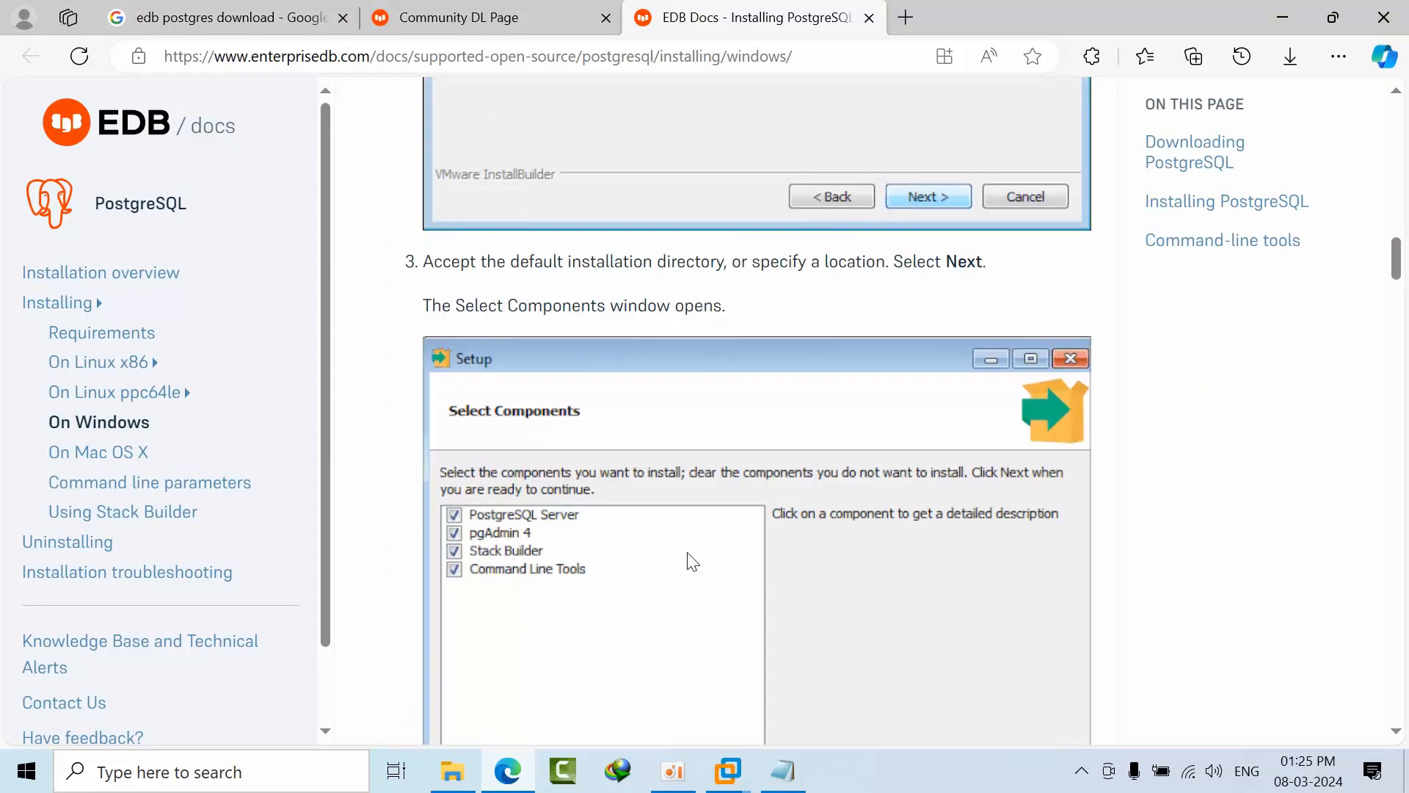
scroll(689, 552, down, 20)
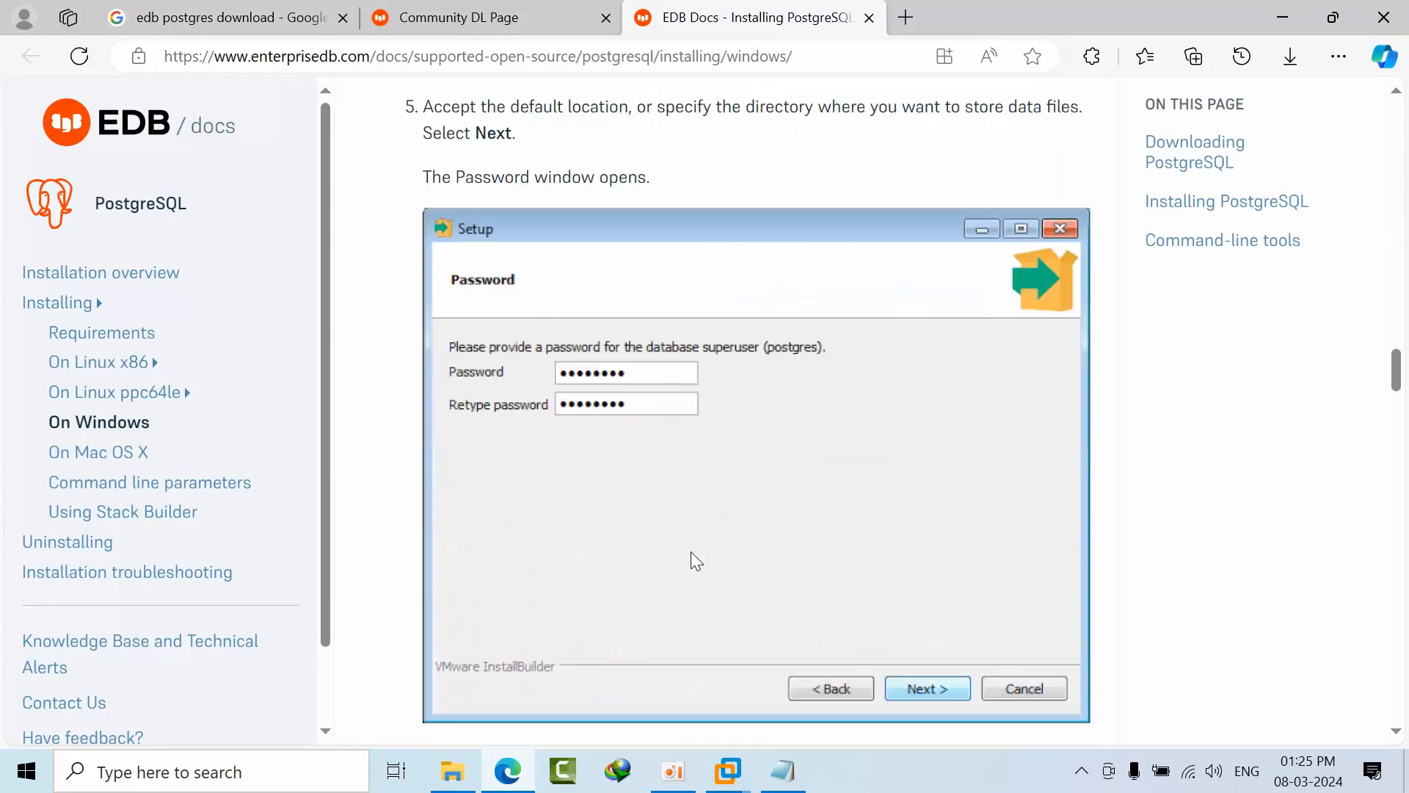
scroll(692, 562, down, 20)
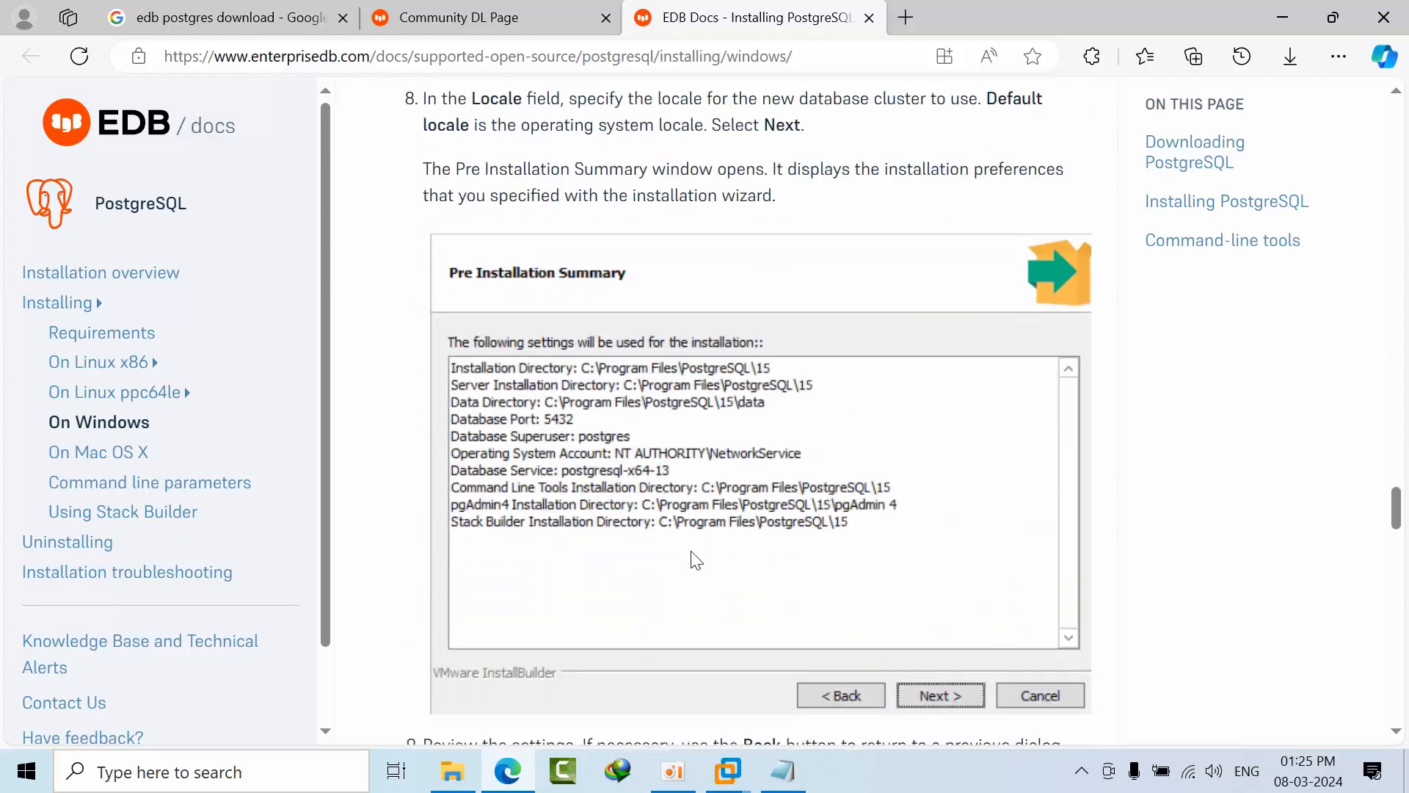
scroll(690, 550, down, 15)
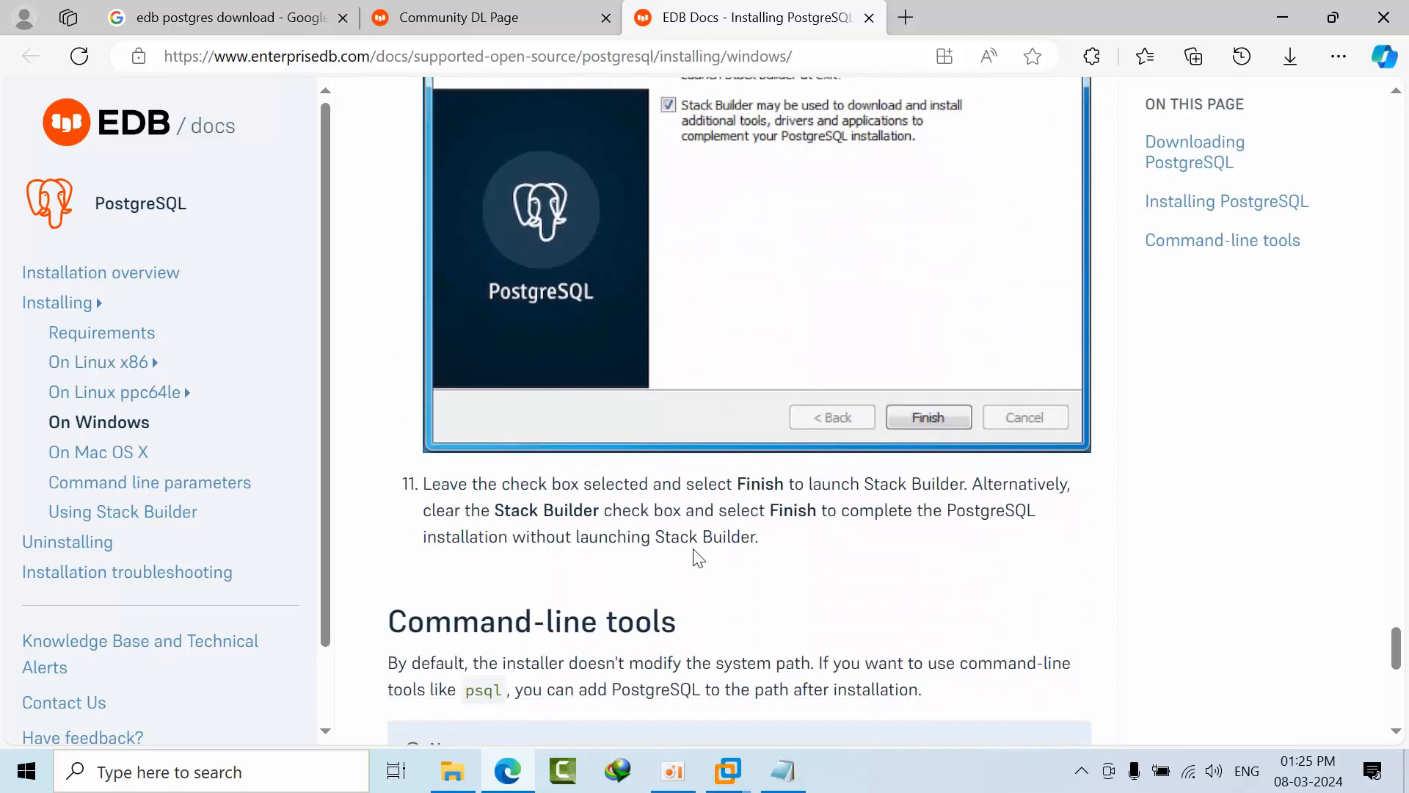
scroll(694, 554, up, 2)
scroll(695, 556, down, 12)
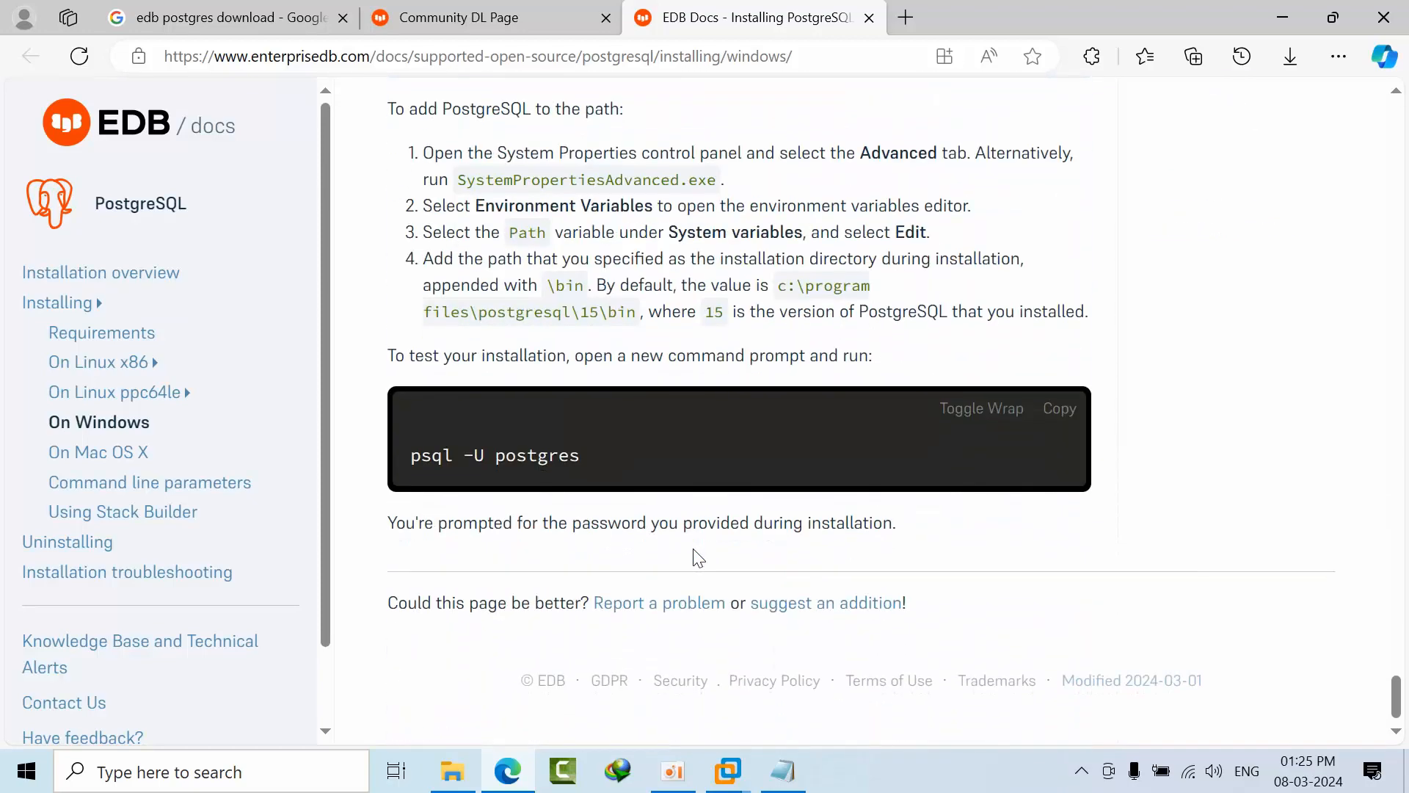
scroll(438, 294, up, 3)
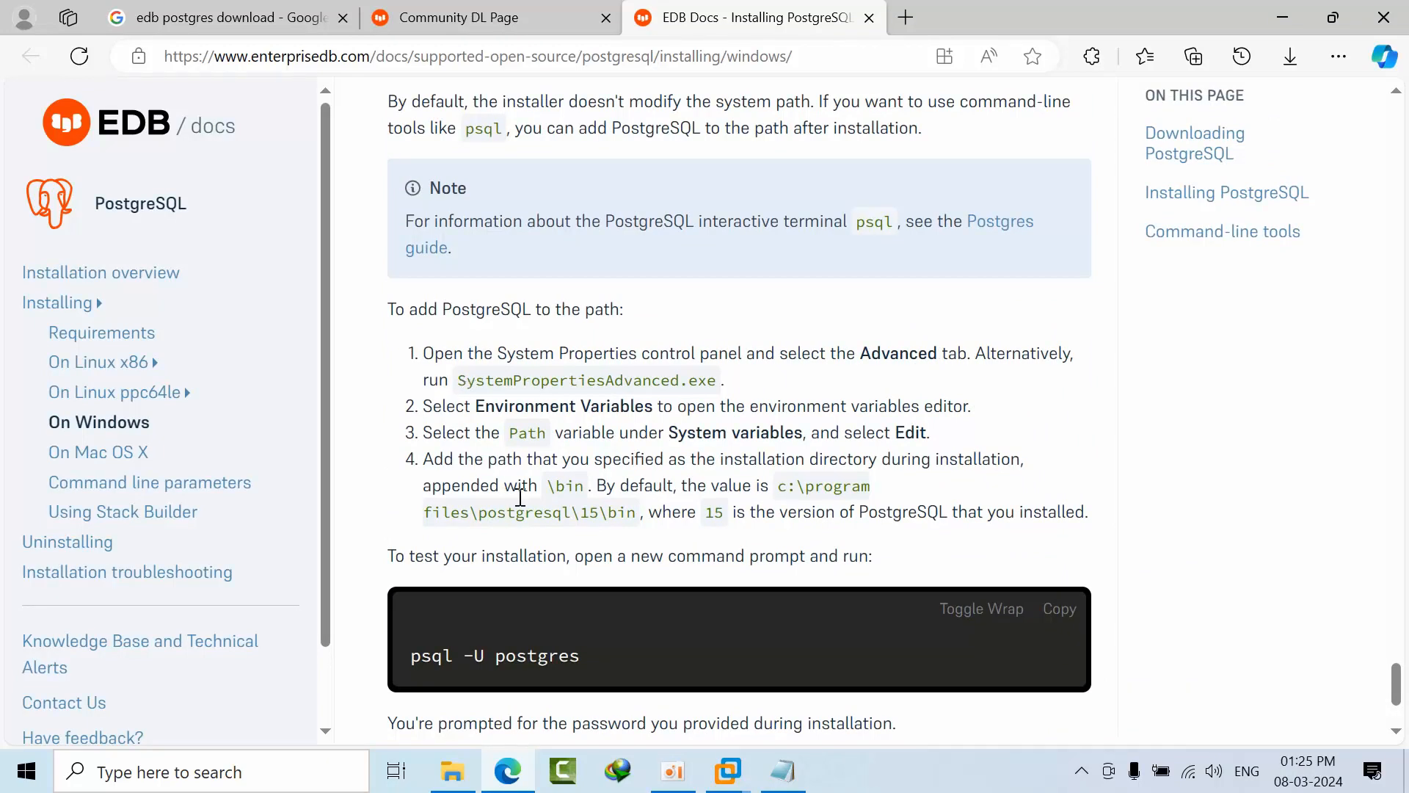
scroll(520, 493, down, 3)
scroll(526, 461, up, 1)
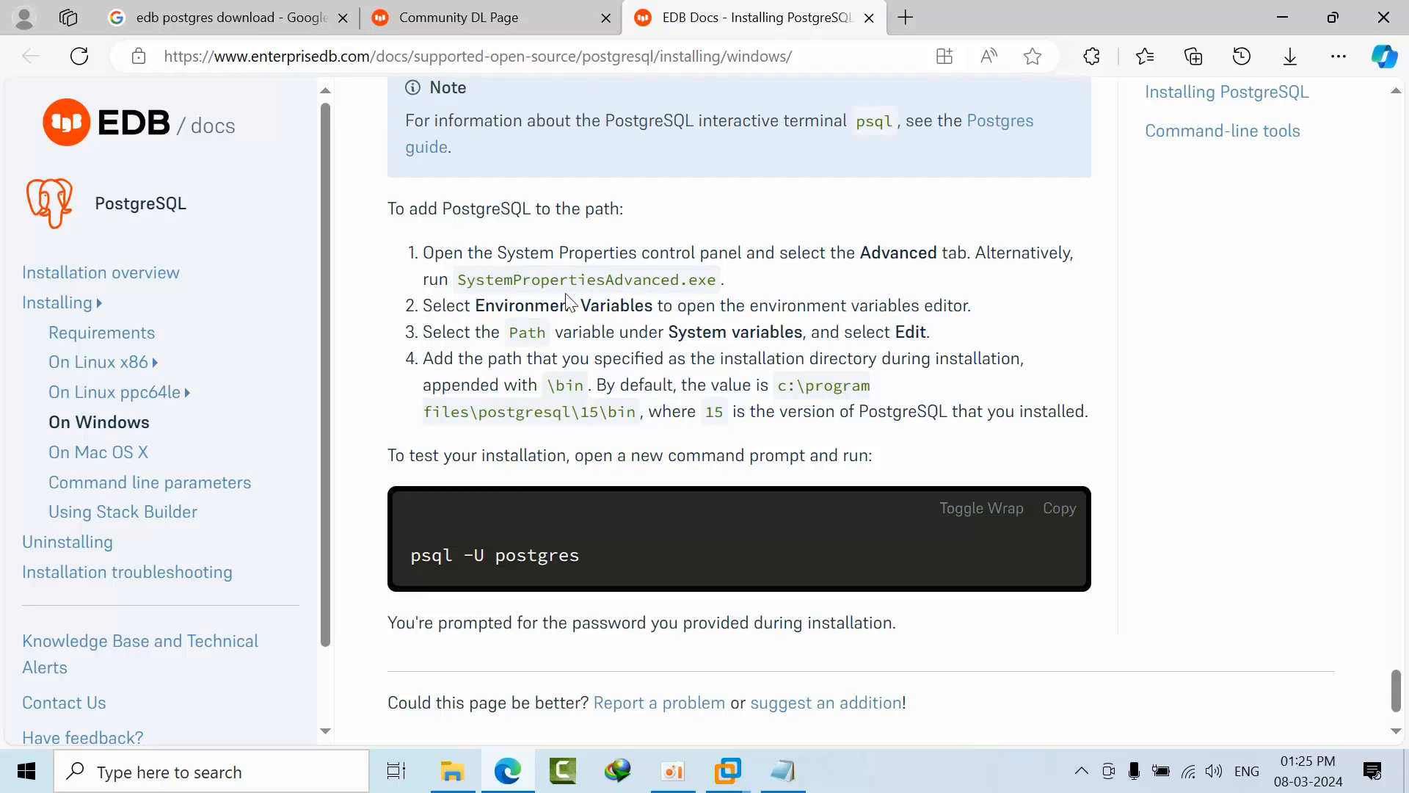
scroll(579, 486, down, 1)
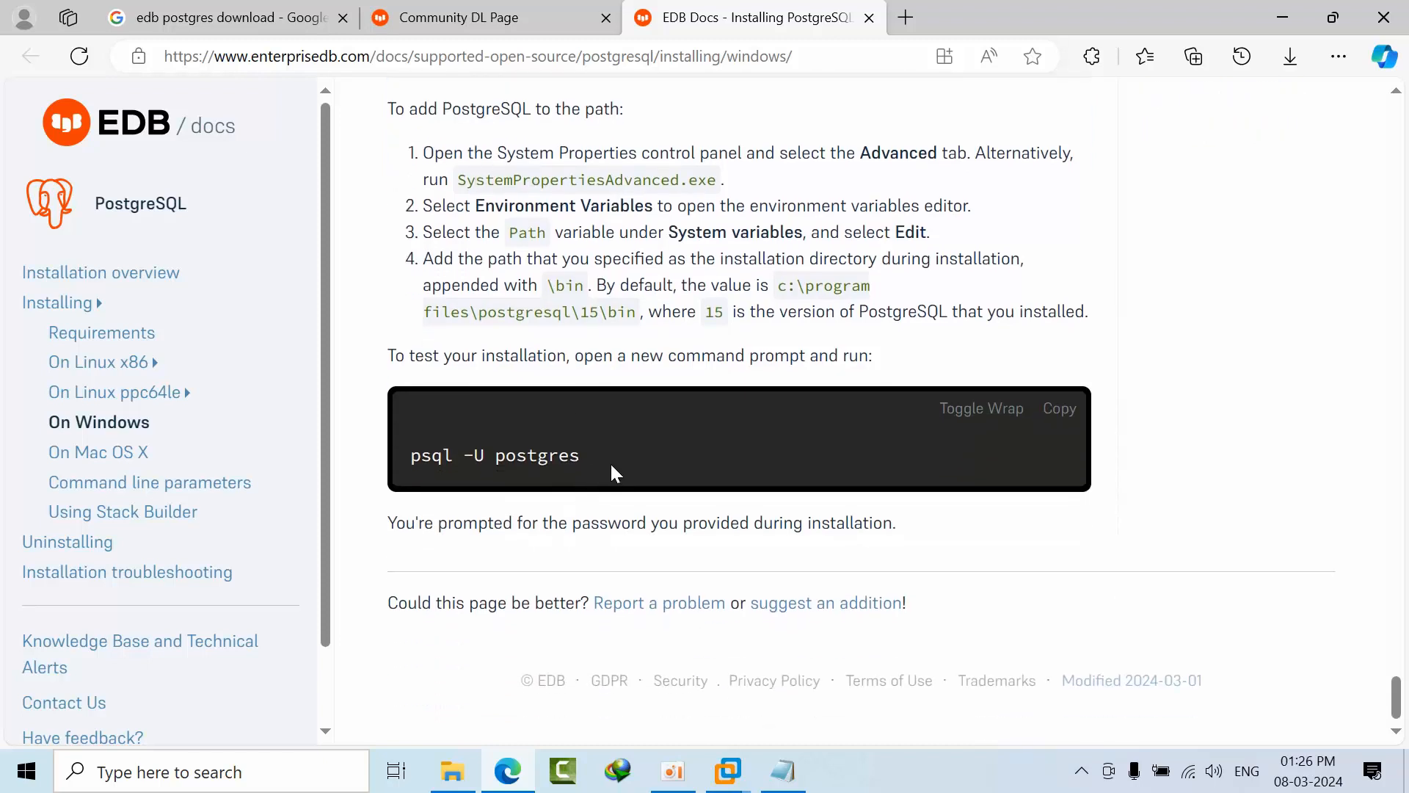
scroll(612, 458, up, 1)
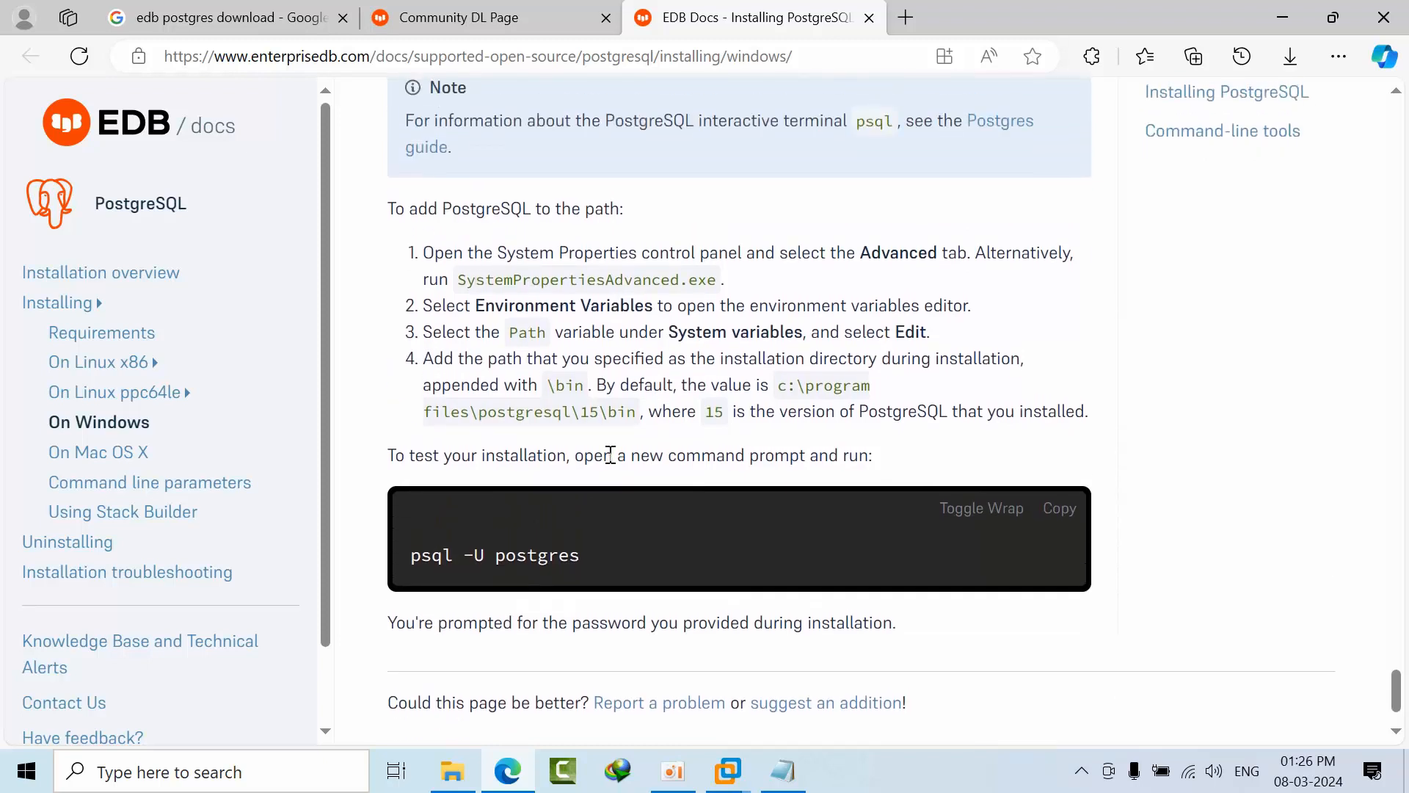
Back in the VM, finish Setup with 'Launch Stack Builder at exit' left checked.
key(alt+Tab)
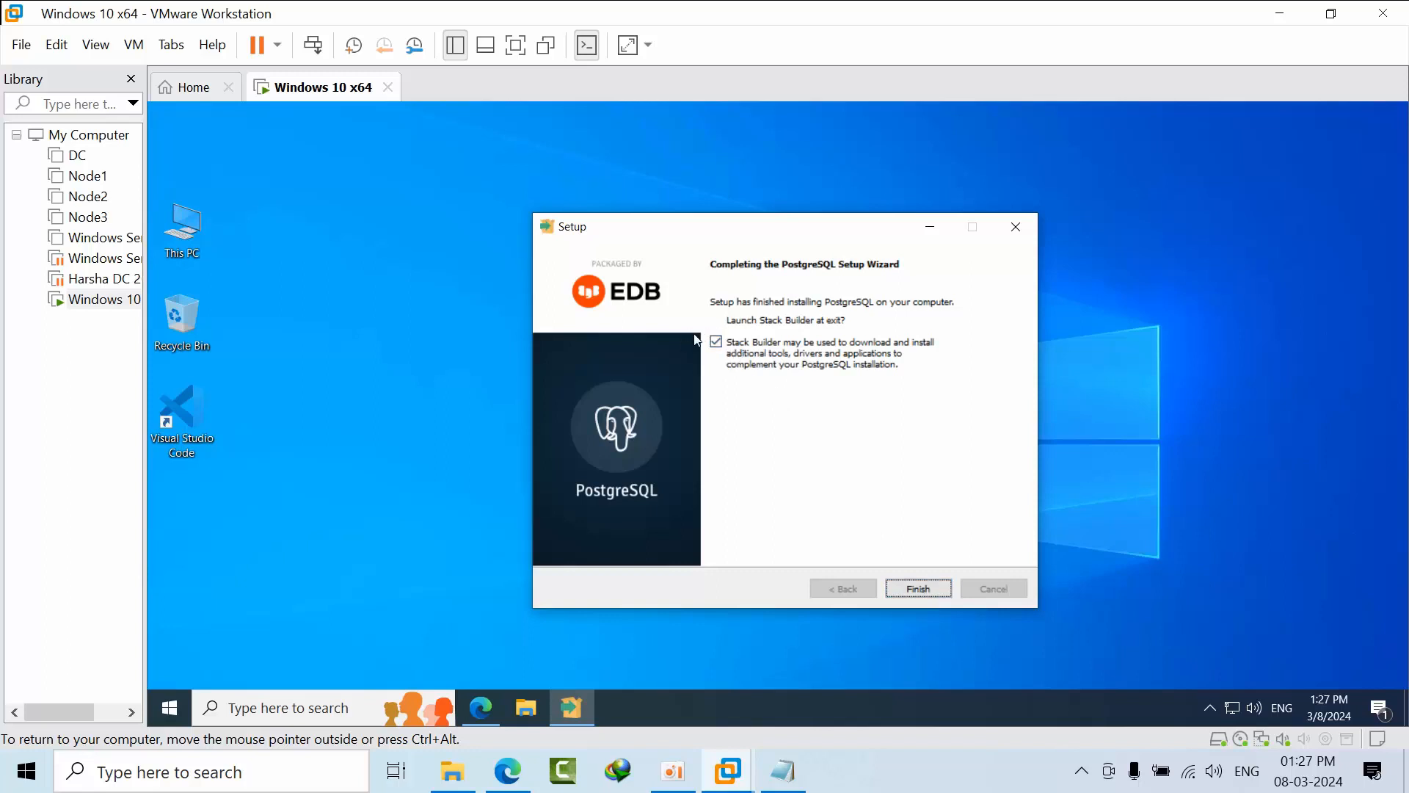
click(919, 589)
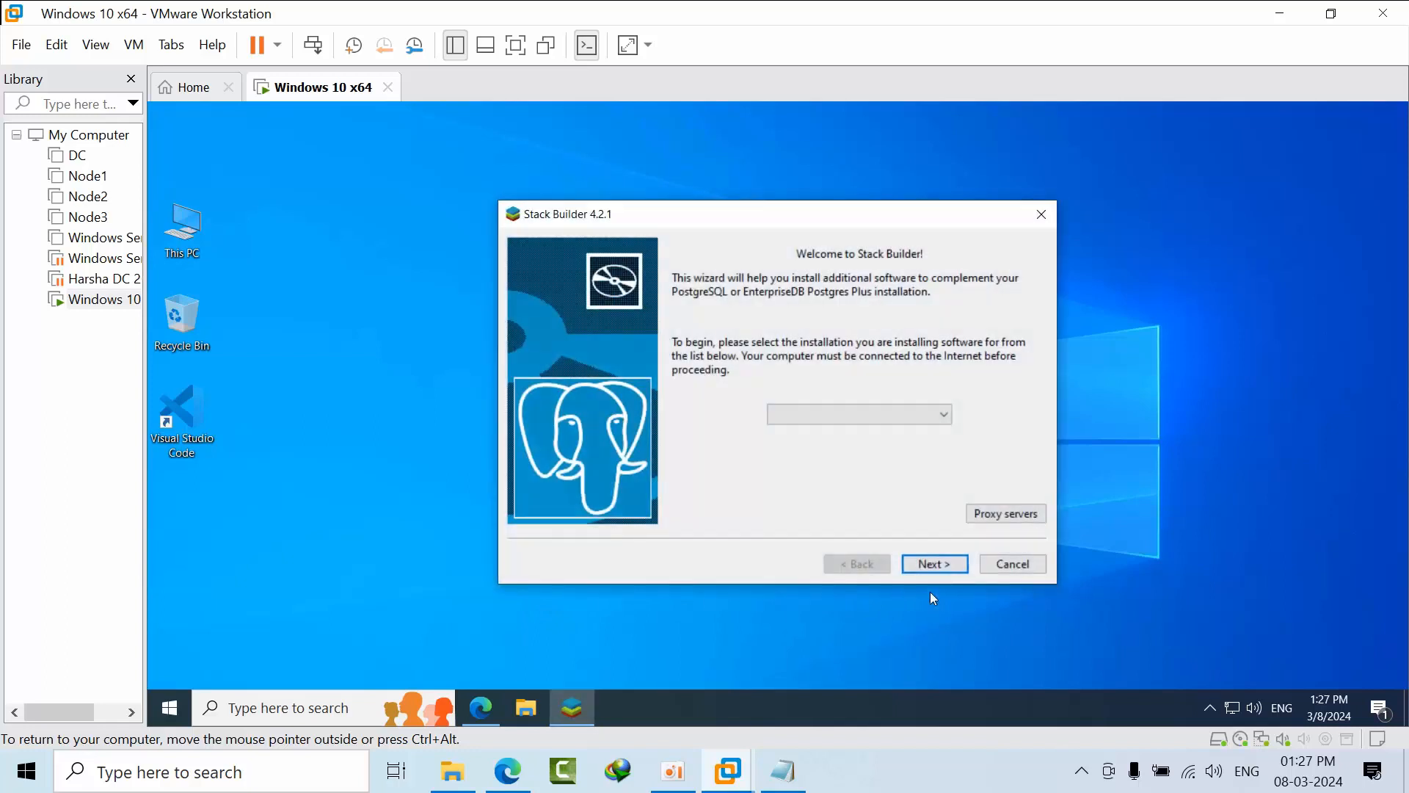
Select 'PostgreSQL 16 (x64) on port 5432' in Stack Builder and continue.
click(871, 413)
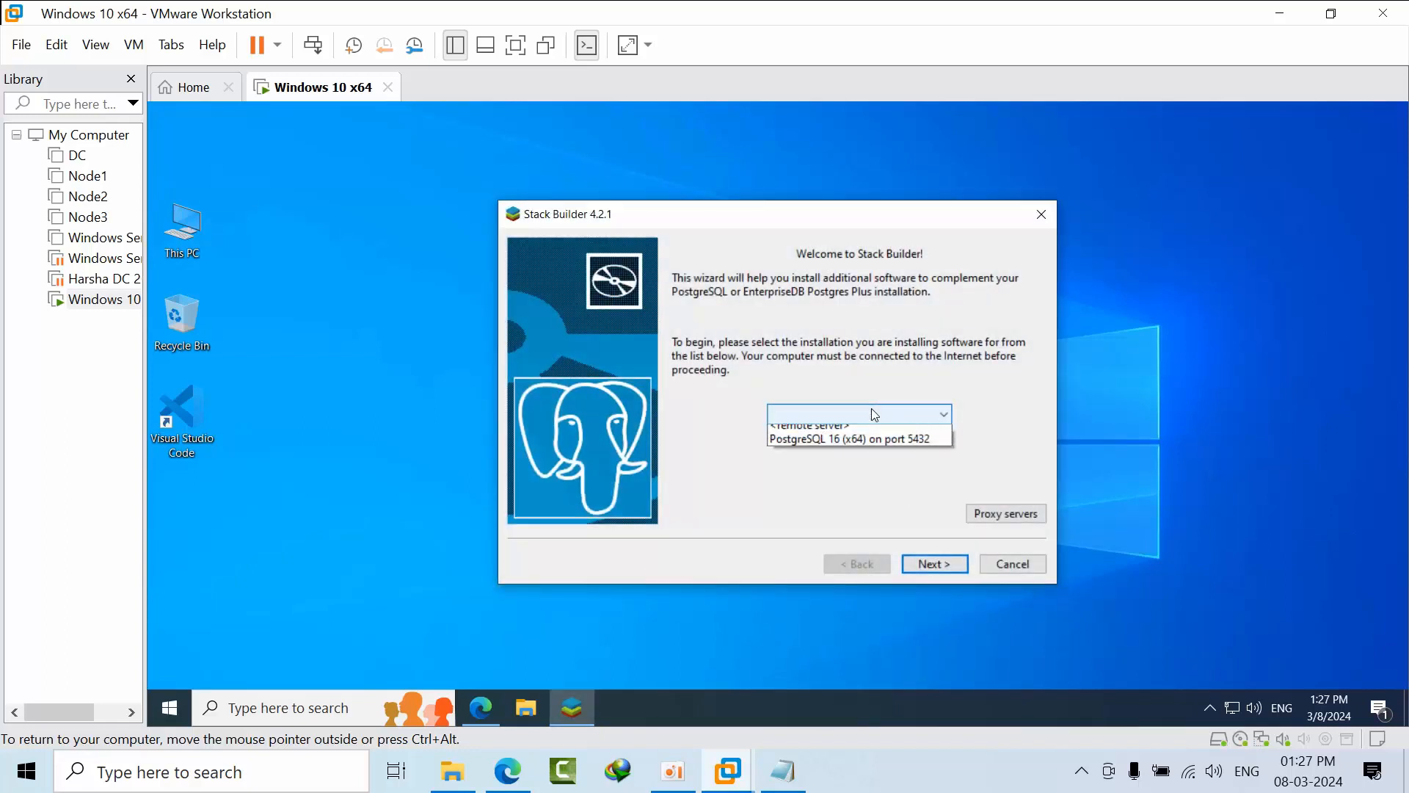
click(871, 415)
click(871, 415)
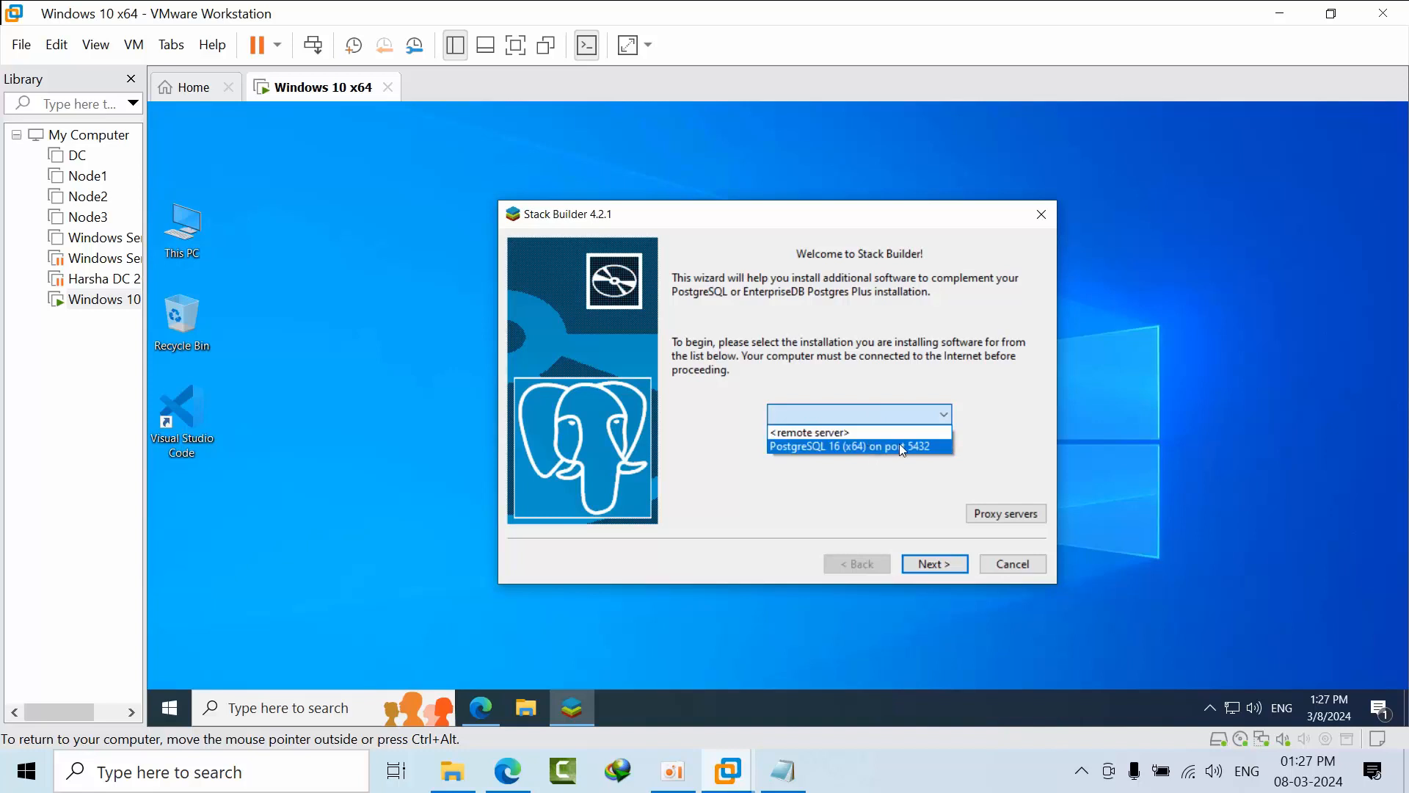
click(902, 446)
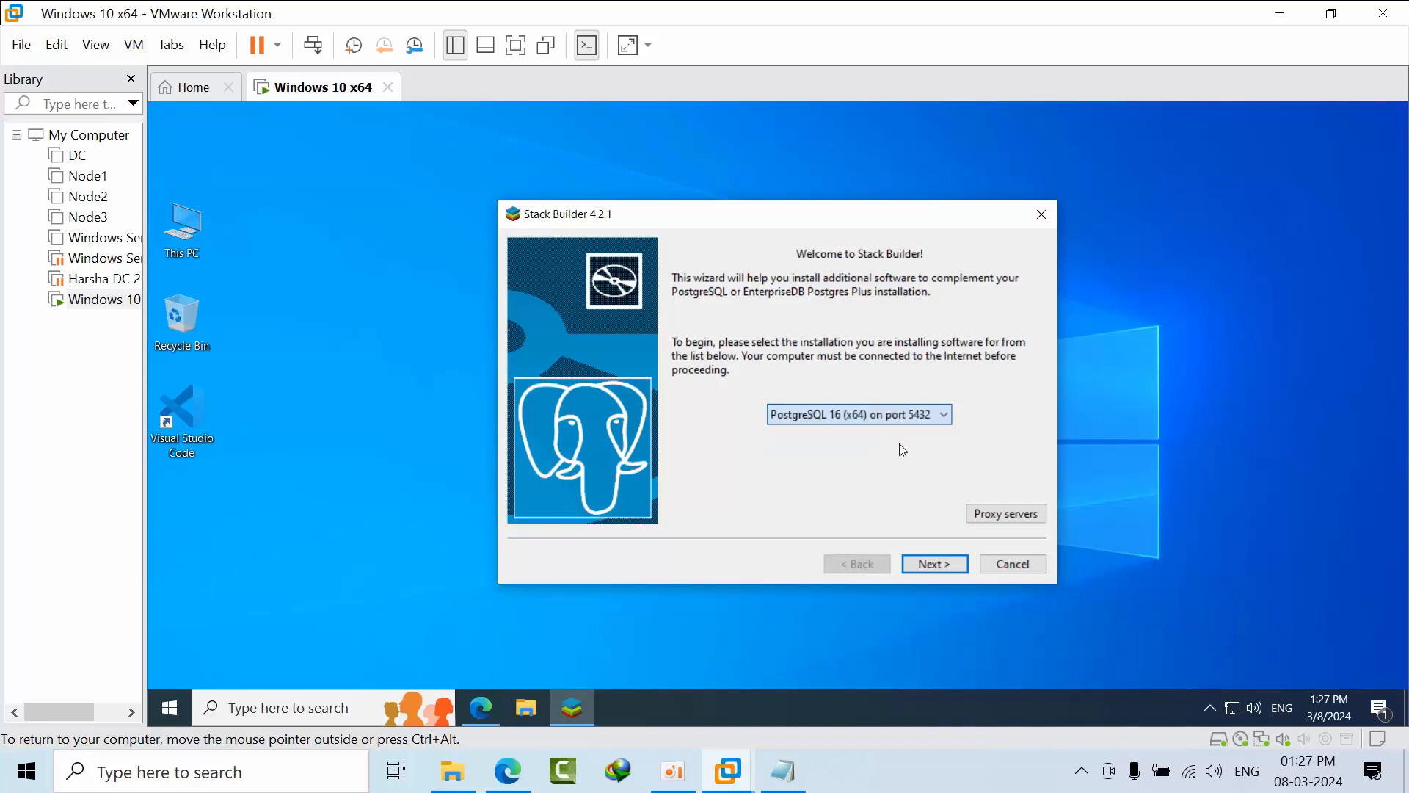
click(924, 565)
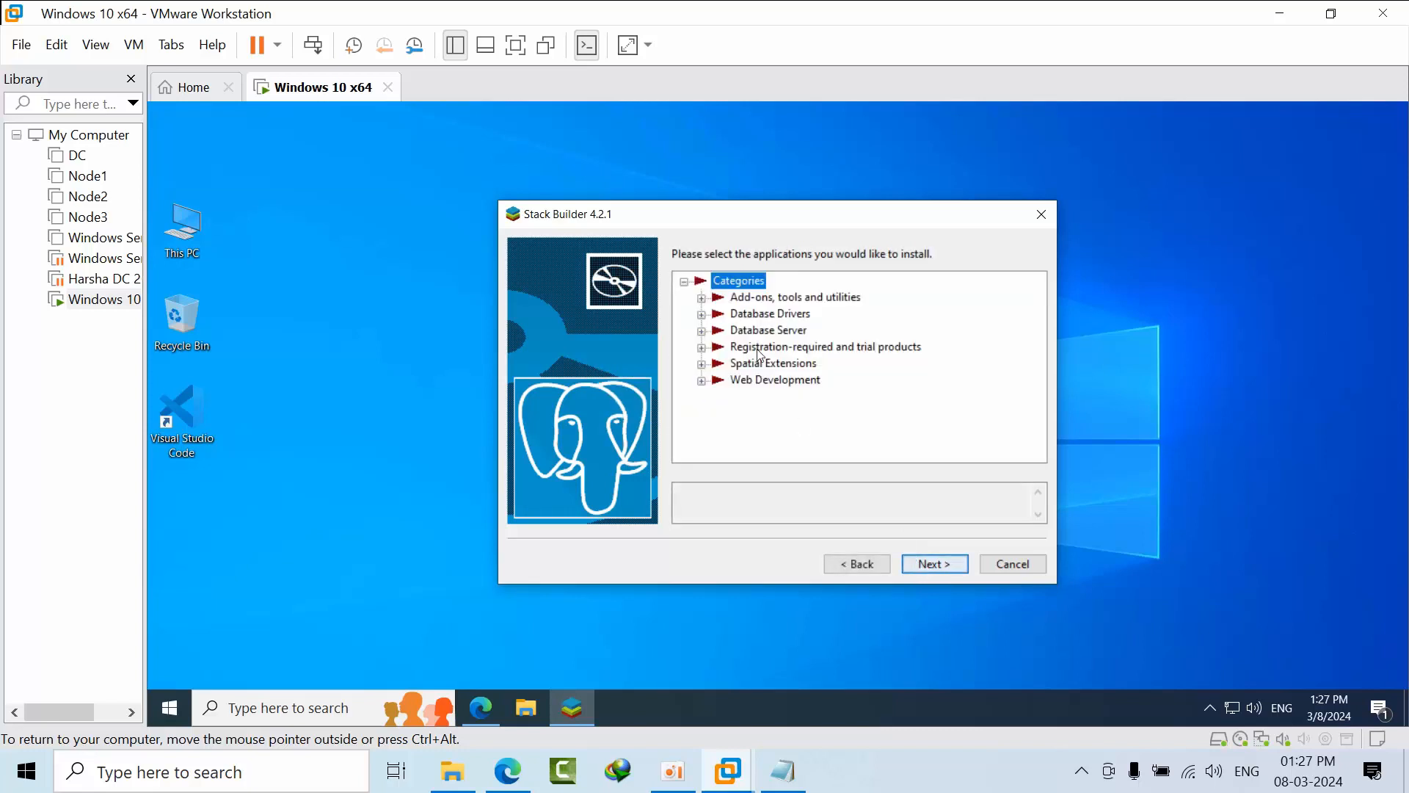
Expand the Add-ons, tools and utilities category and inspect the pgAgent entry.
click(686, 286)
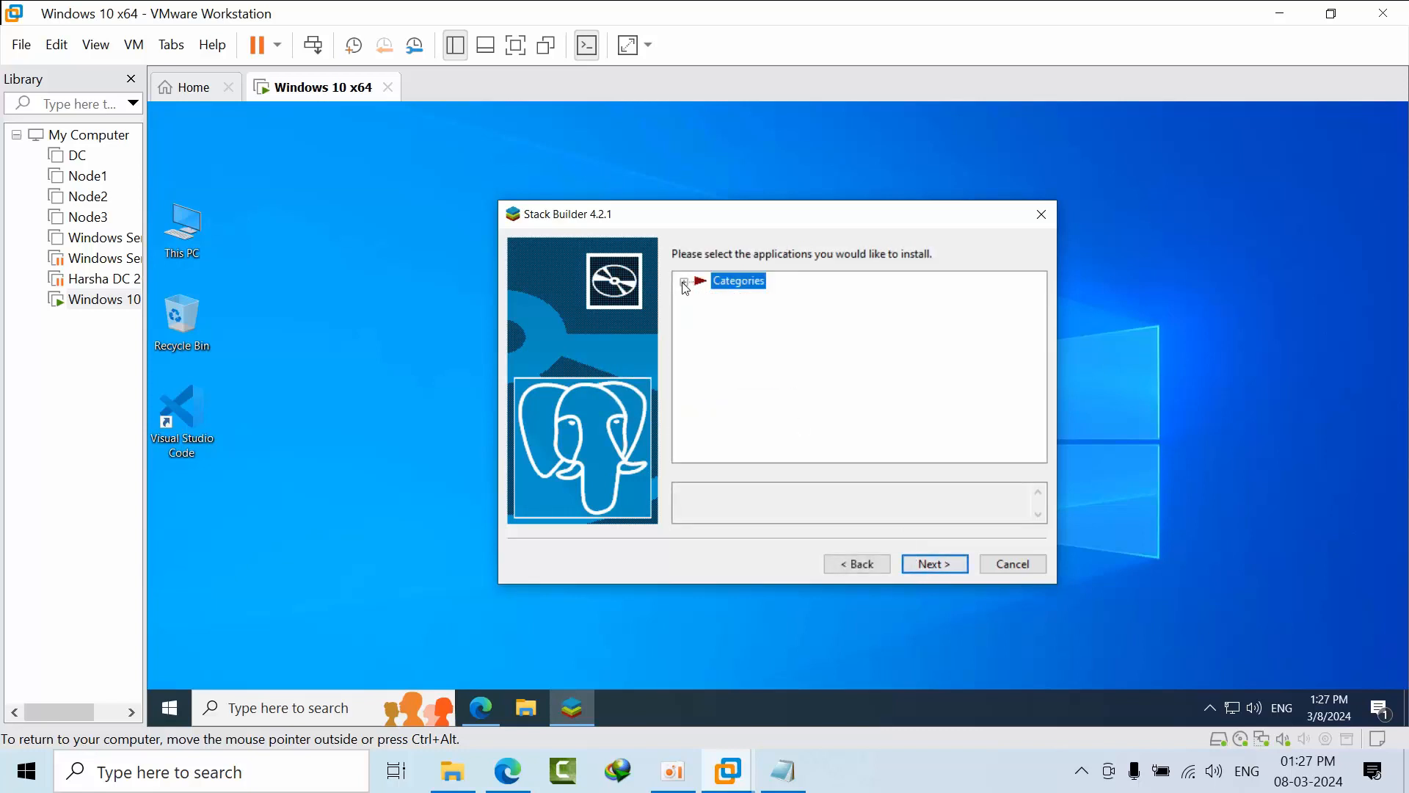
click(686, 286)
click(702, 298)
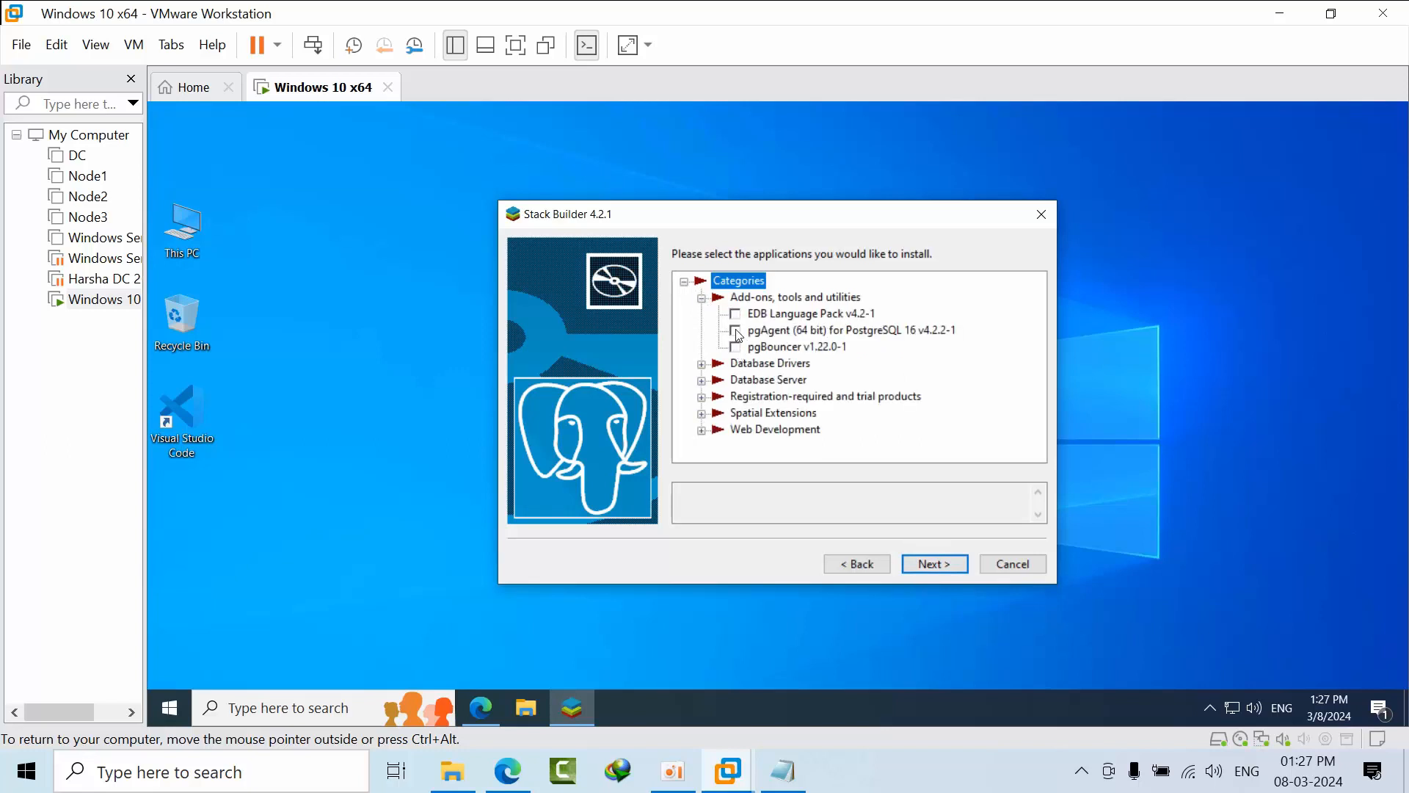
click(739, 335)
click(686, 286)
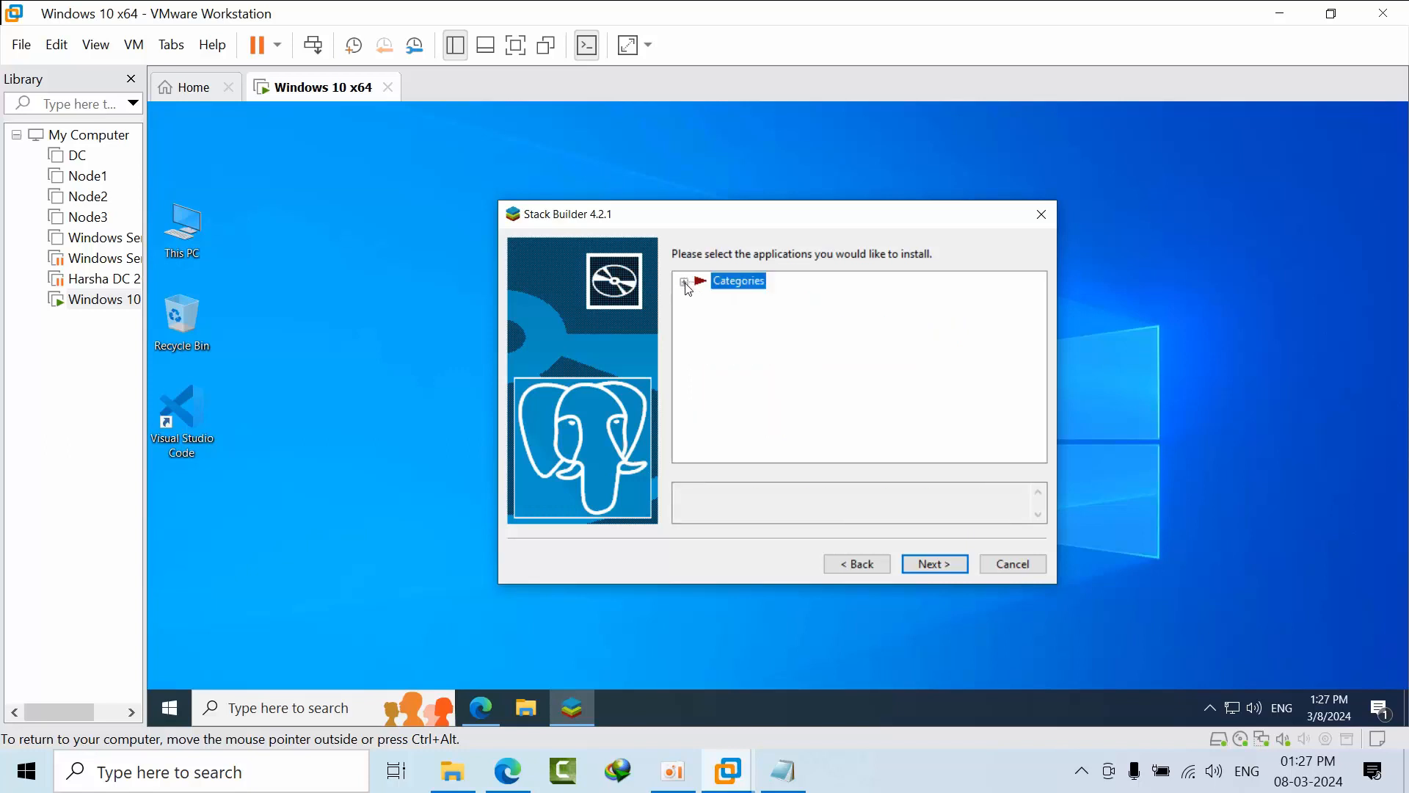
click(686, 284)
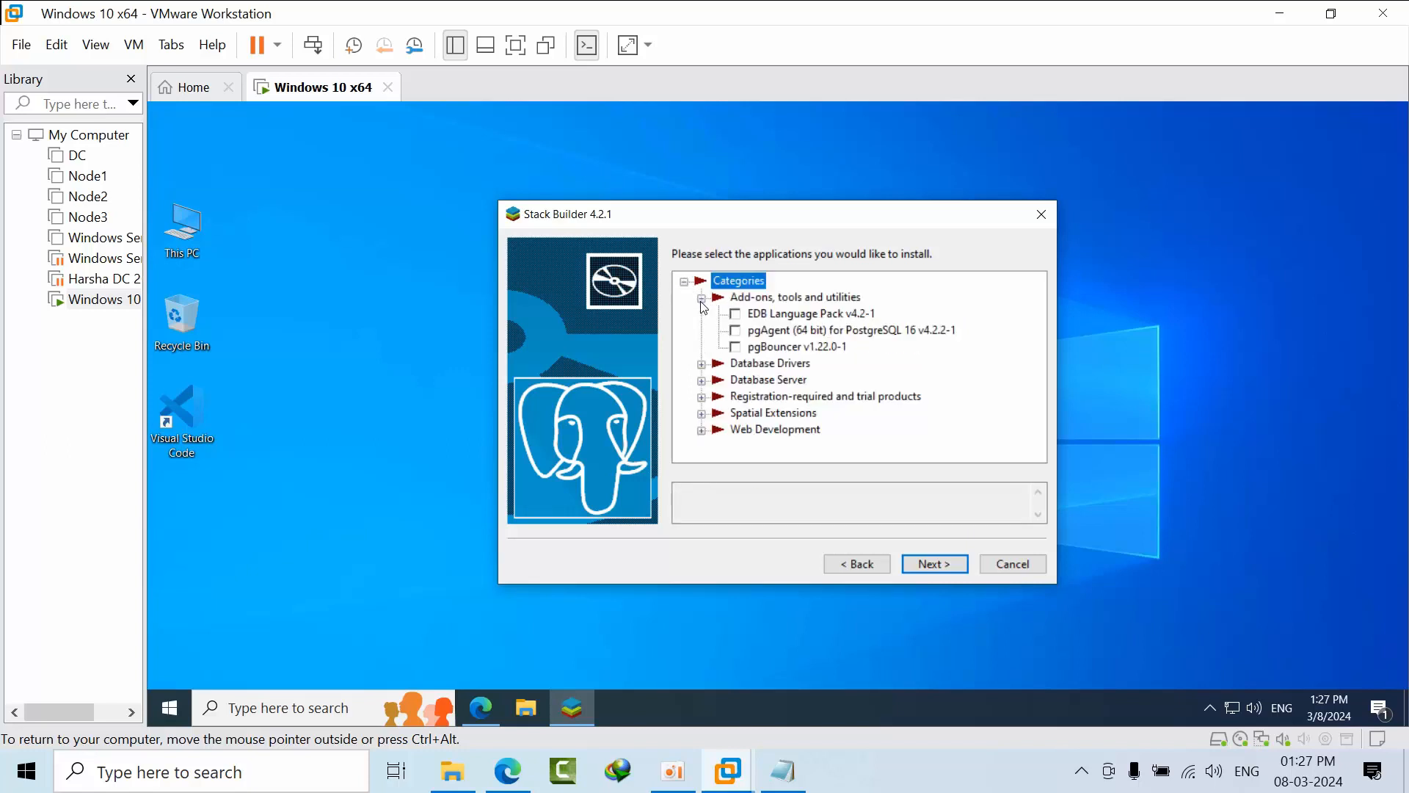
click(702, 299)
click(702, 299)
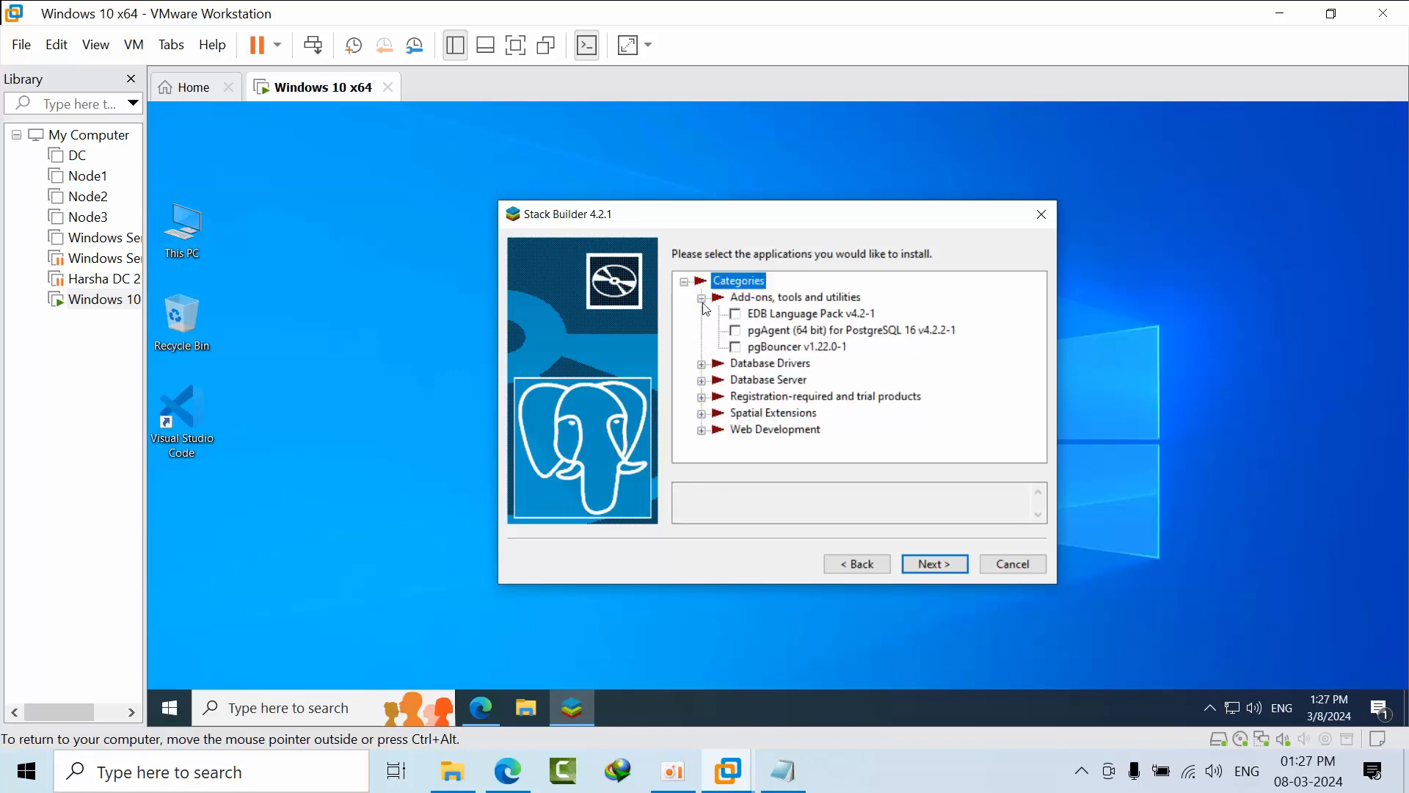
Tick pgAgent (64 bit) for PostgreSQL 16 and pgBouncer, and review the psqlODBC (64 bit) driver.
click(737, 331)
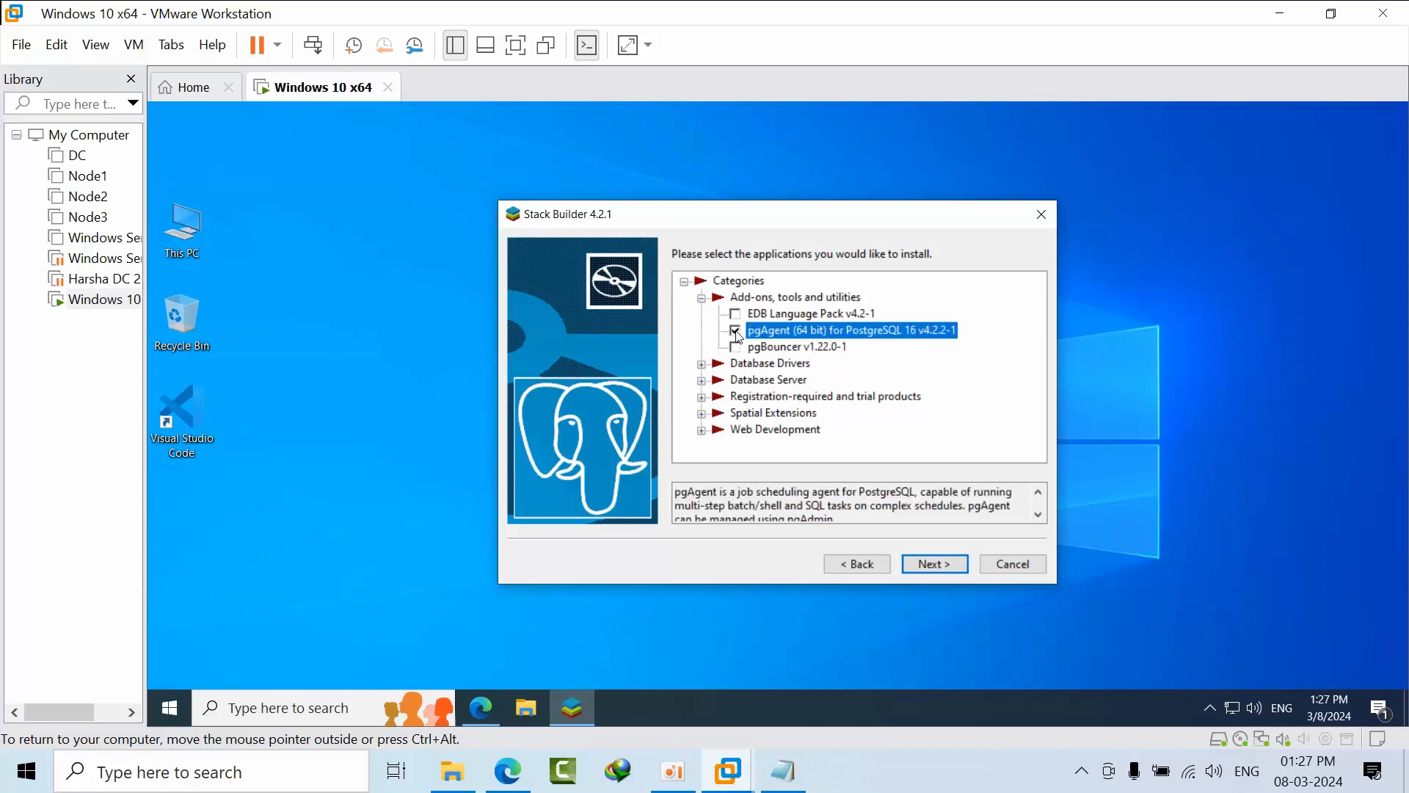
click(737, 348)
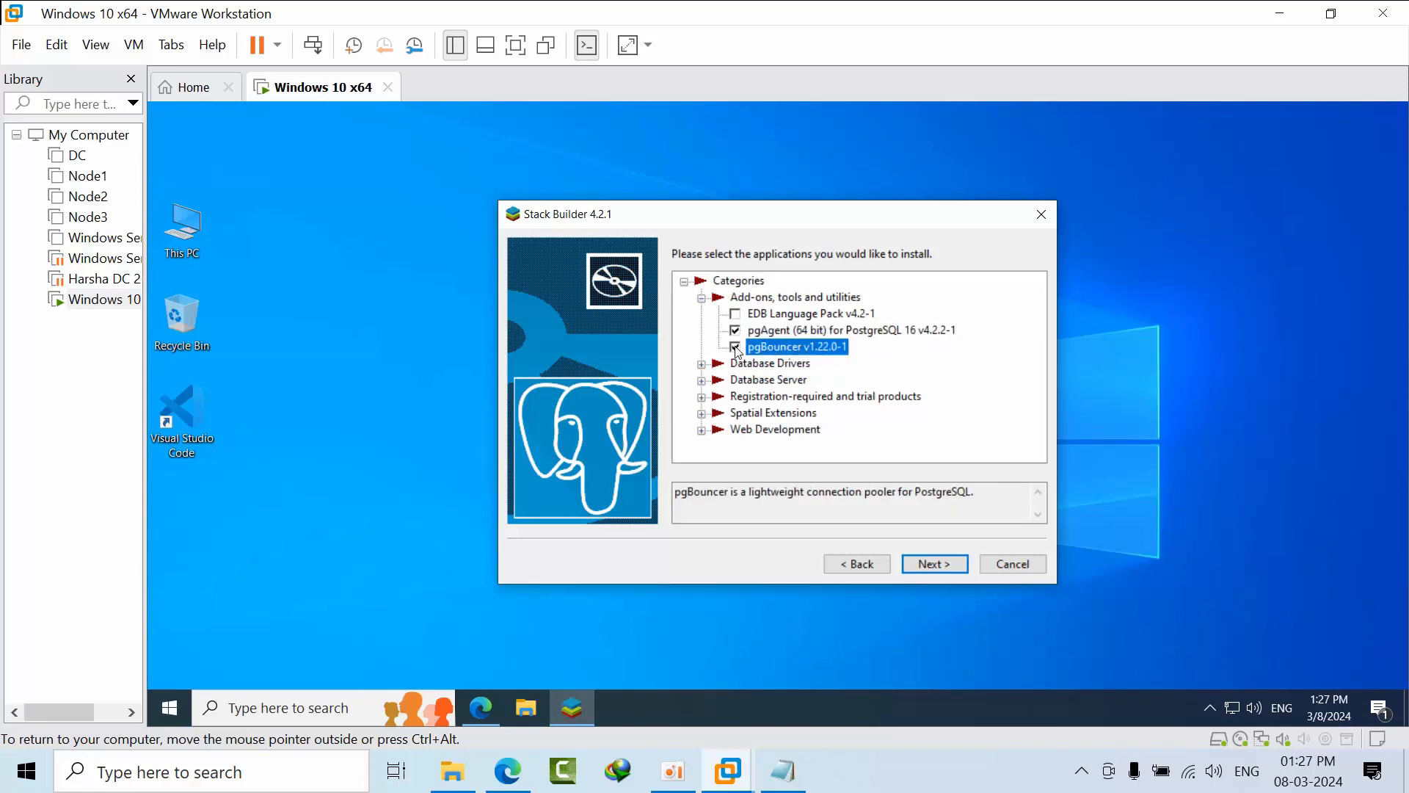
click(702, 365)
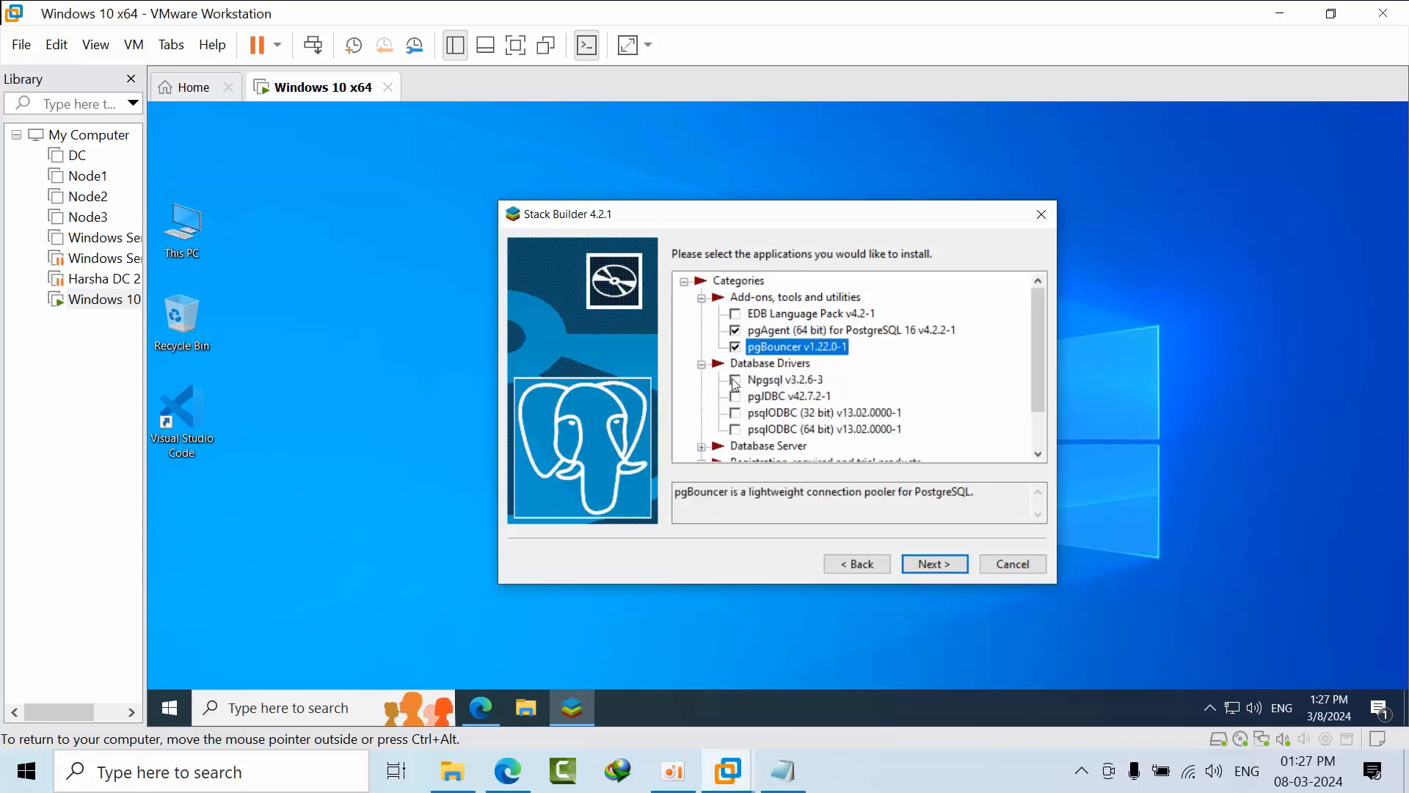
click(742, 430)
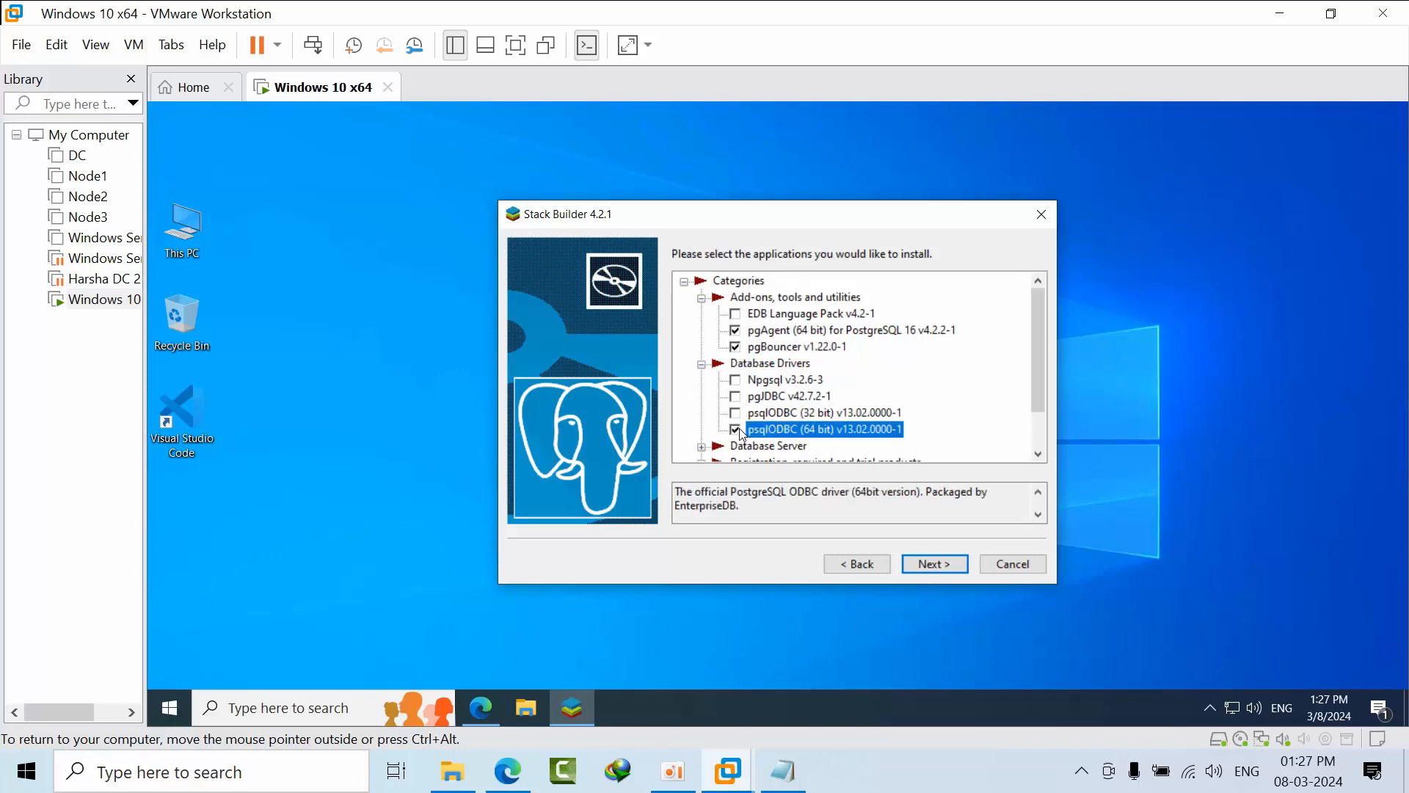
click(703, 364)
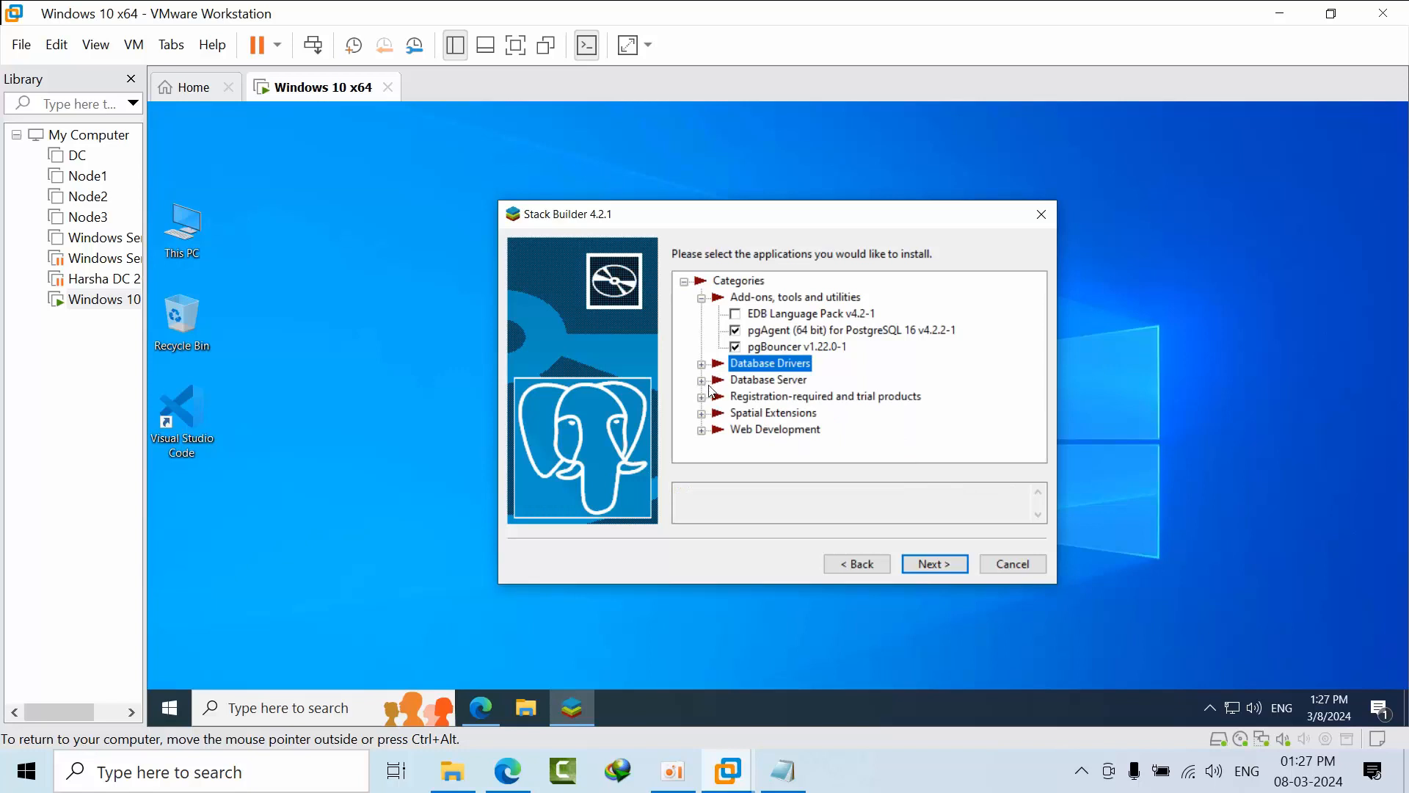
click(703, 382)
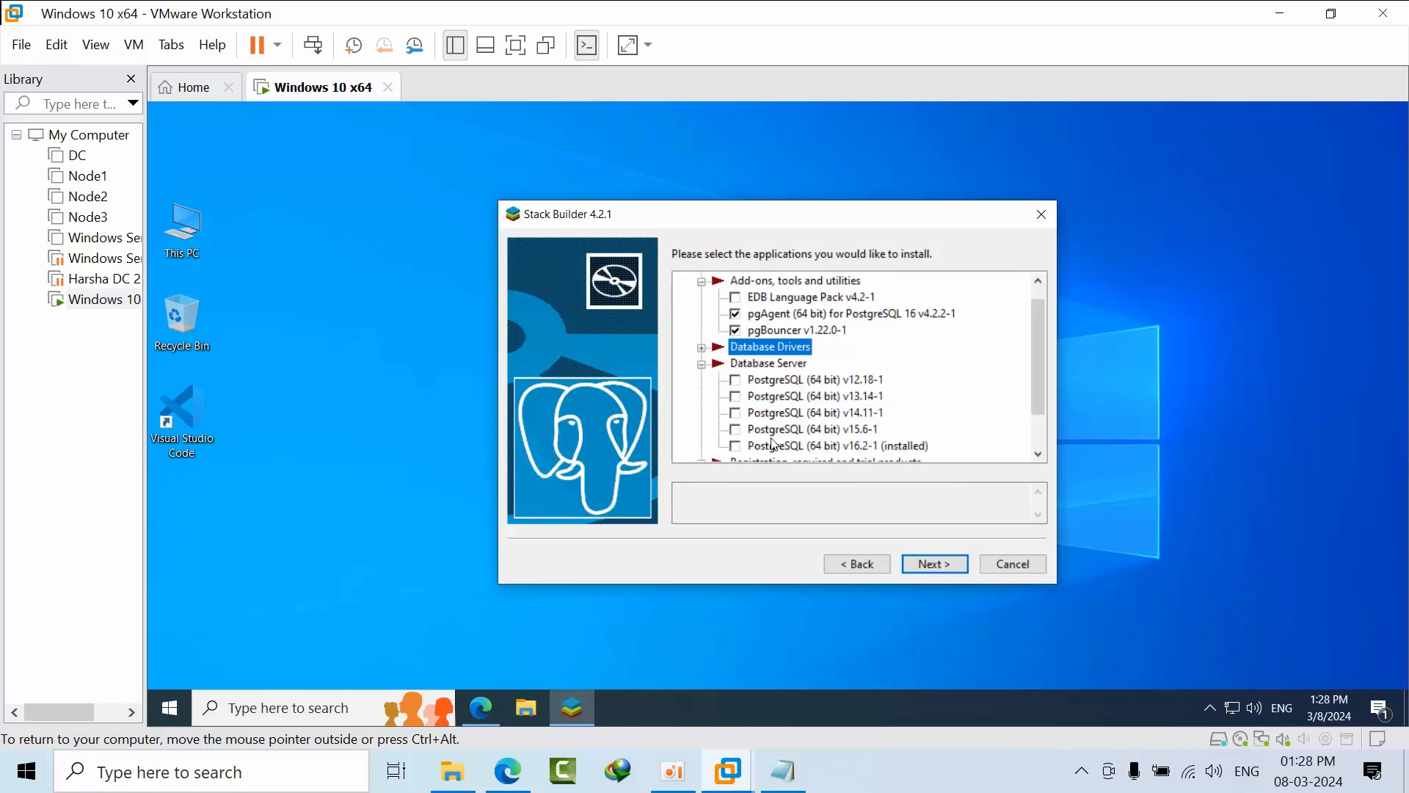
Read the installed PostgreSQL v16.2-1 entry and browse Registration-required EnterpriseDB Tools without selecting anything.
scroll(774, 444, down, 1)
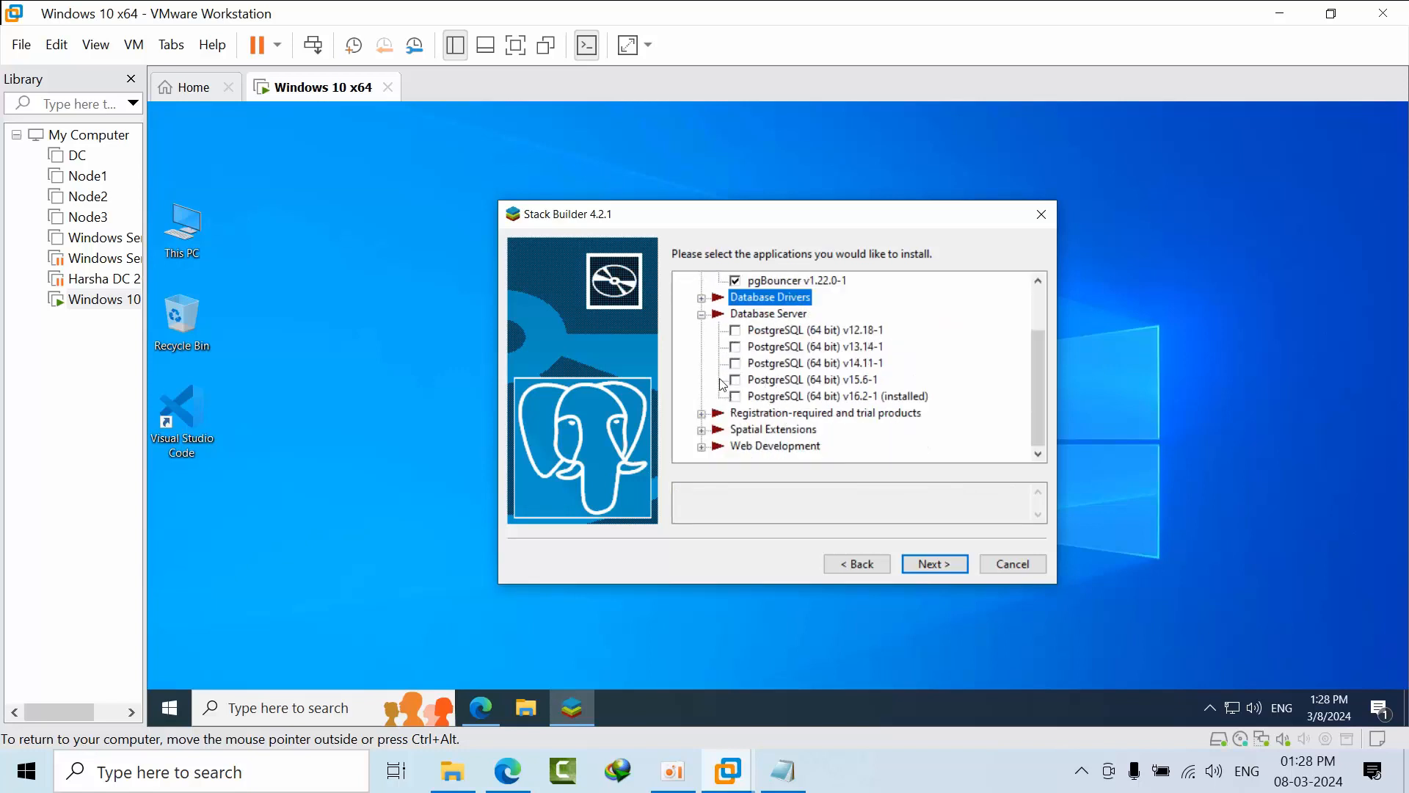
click(738, 400)
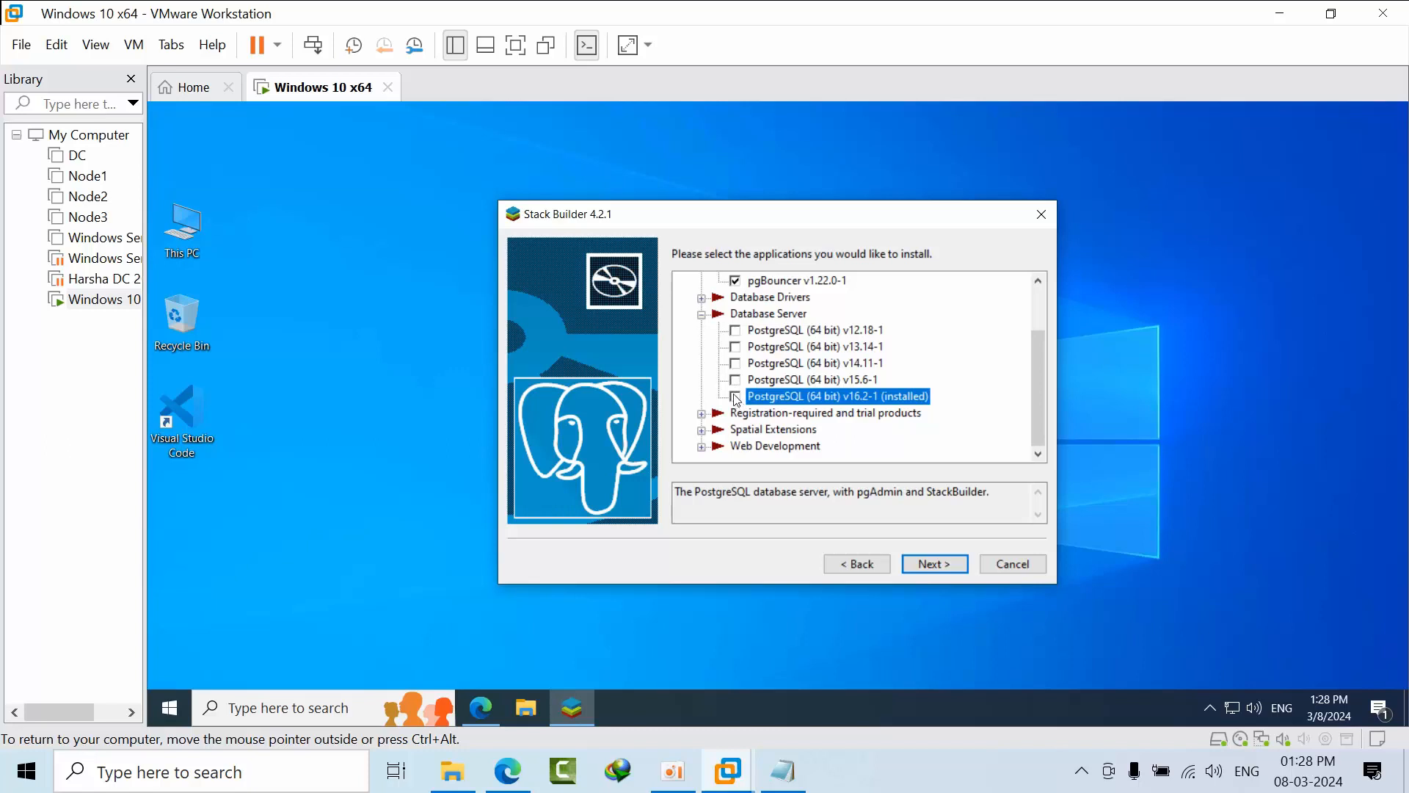
click(701, 314)
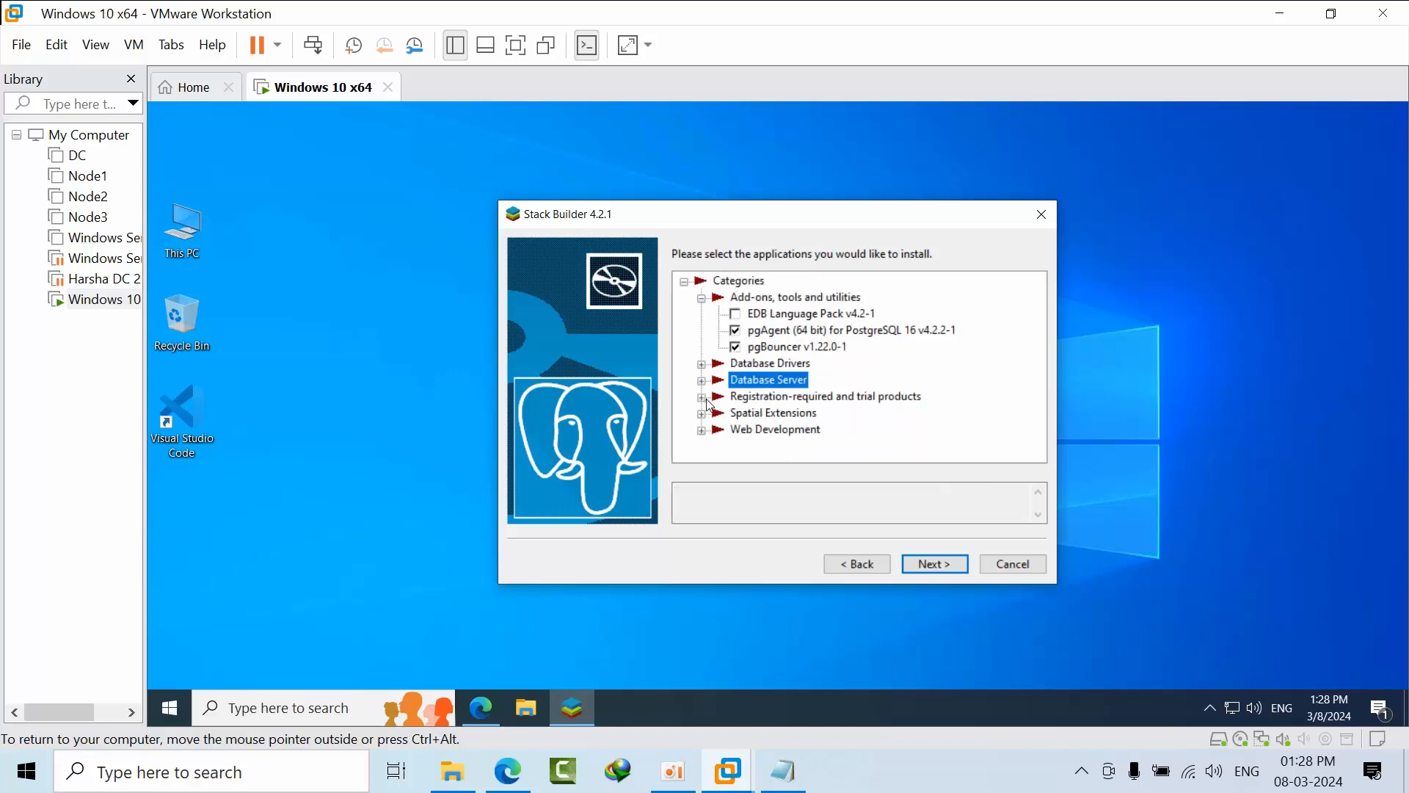
click(703, 397)
click(719, 412)
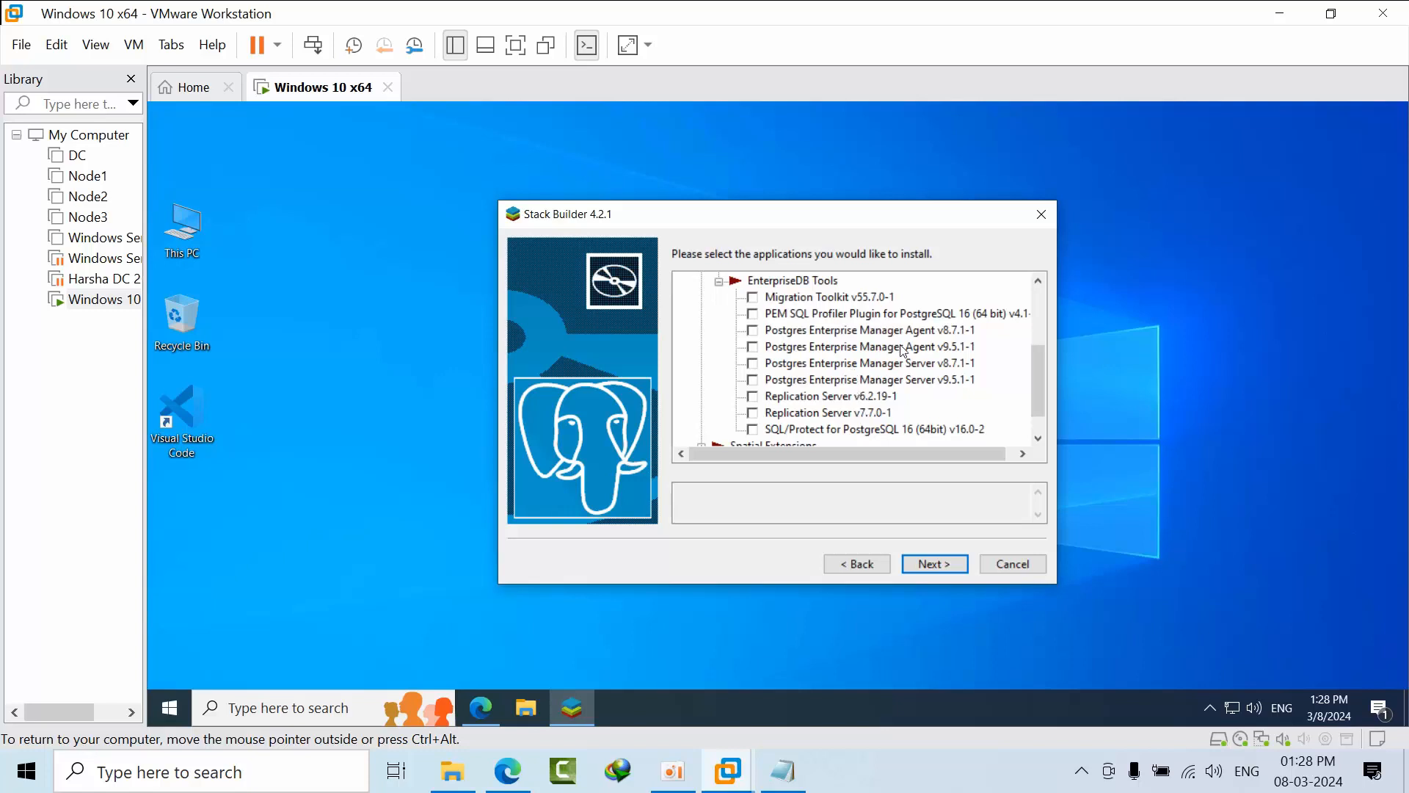
Look through Spatial Extensions and Web Development, then continue to the review of selected packages.
scroll(887, 436, down, 1)
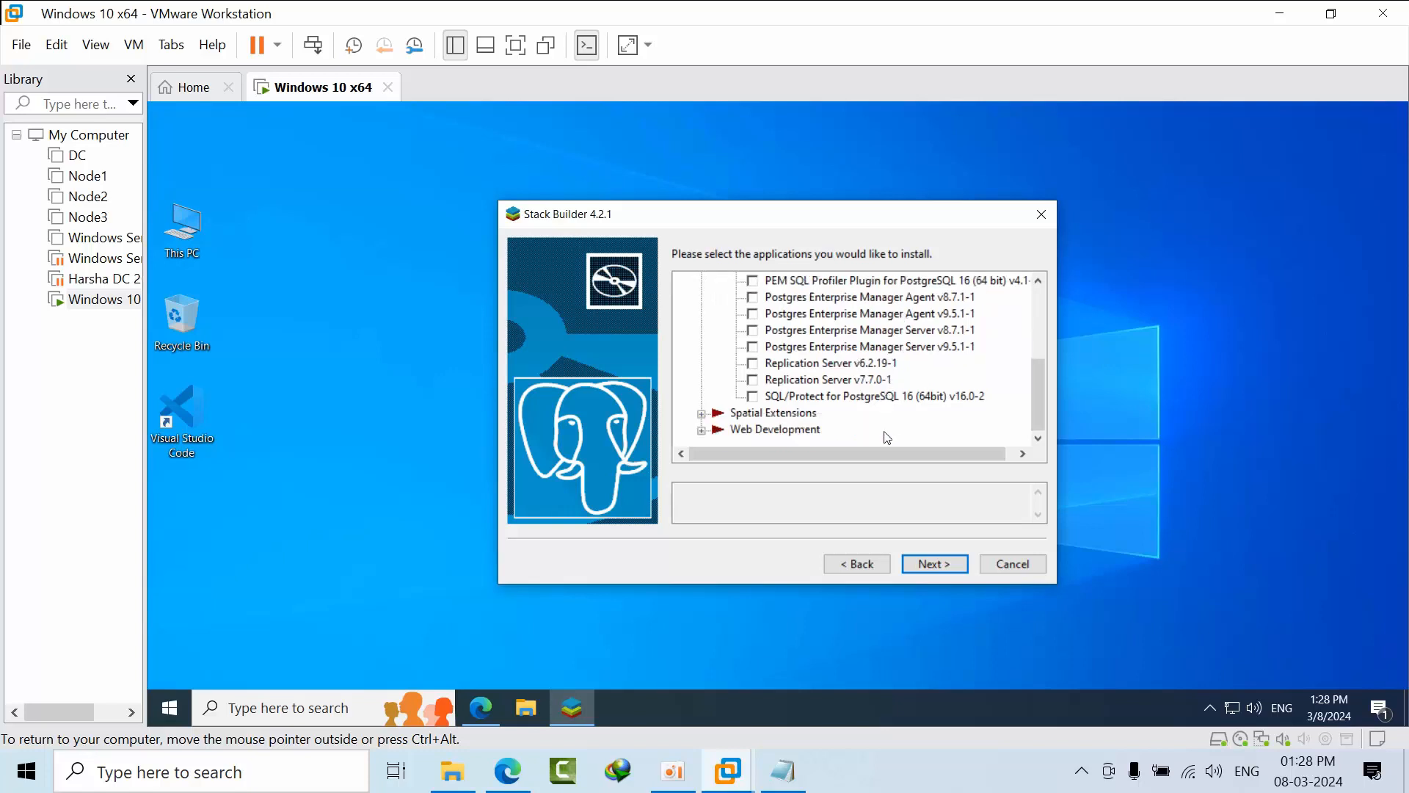
scroll(887, 437, up, 1)
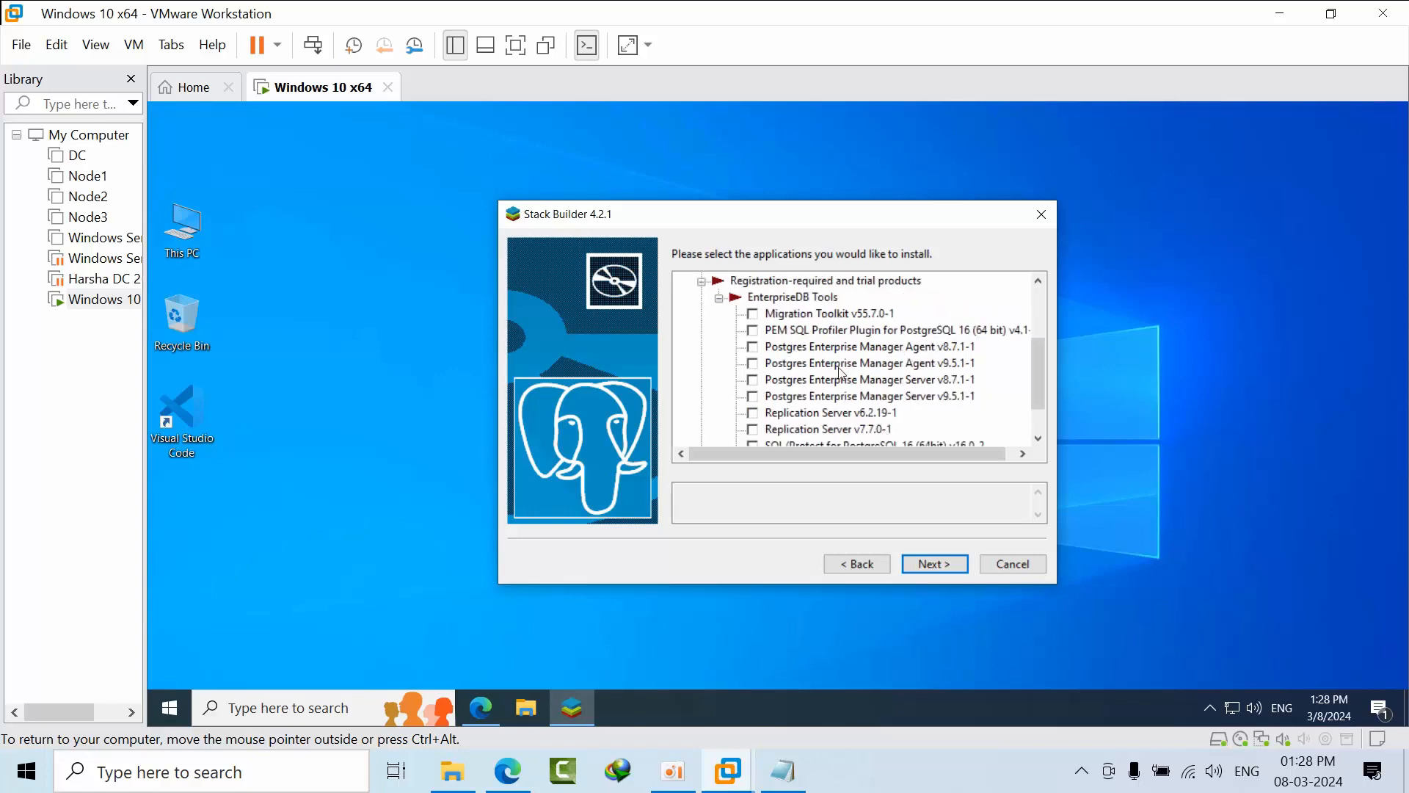
click(718, 300)
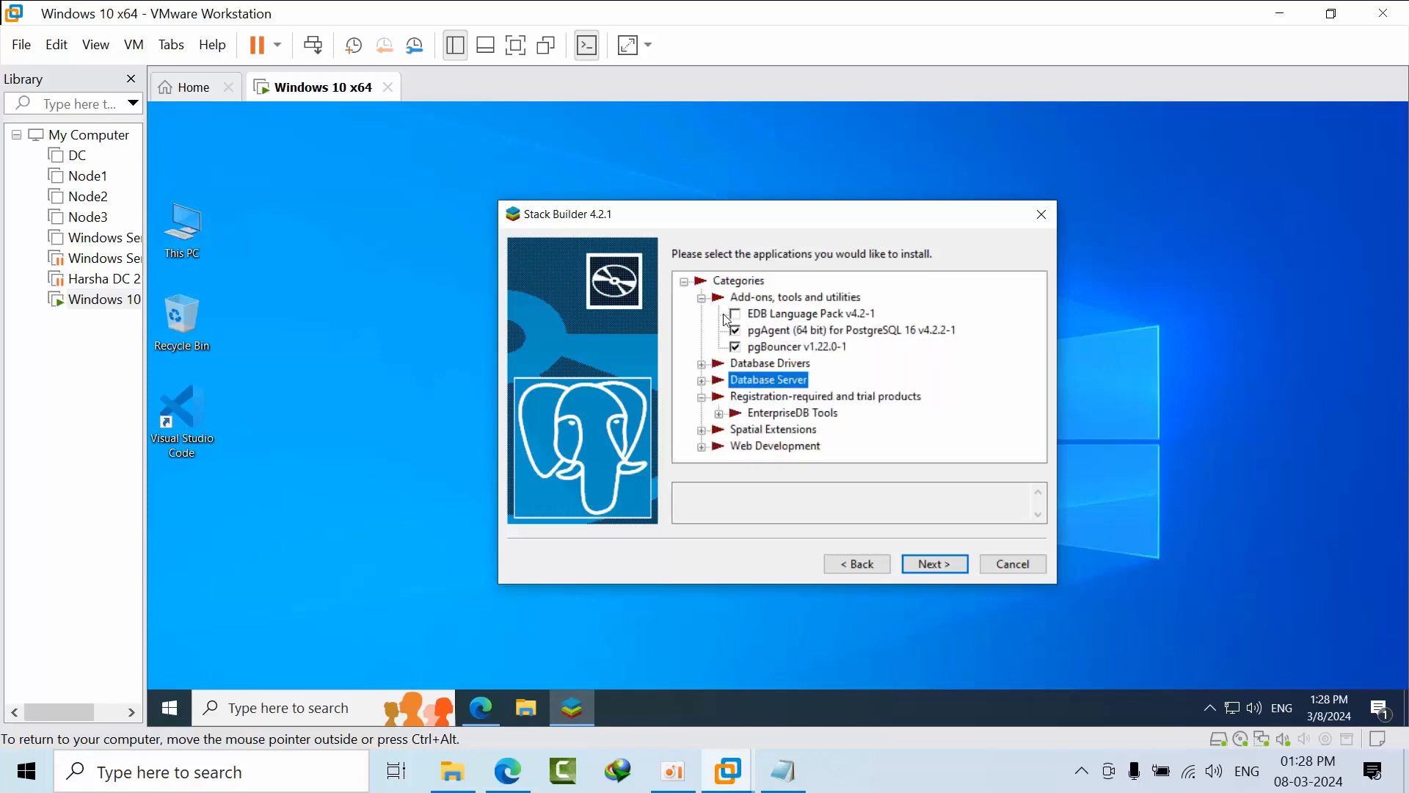
click(703, 430)
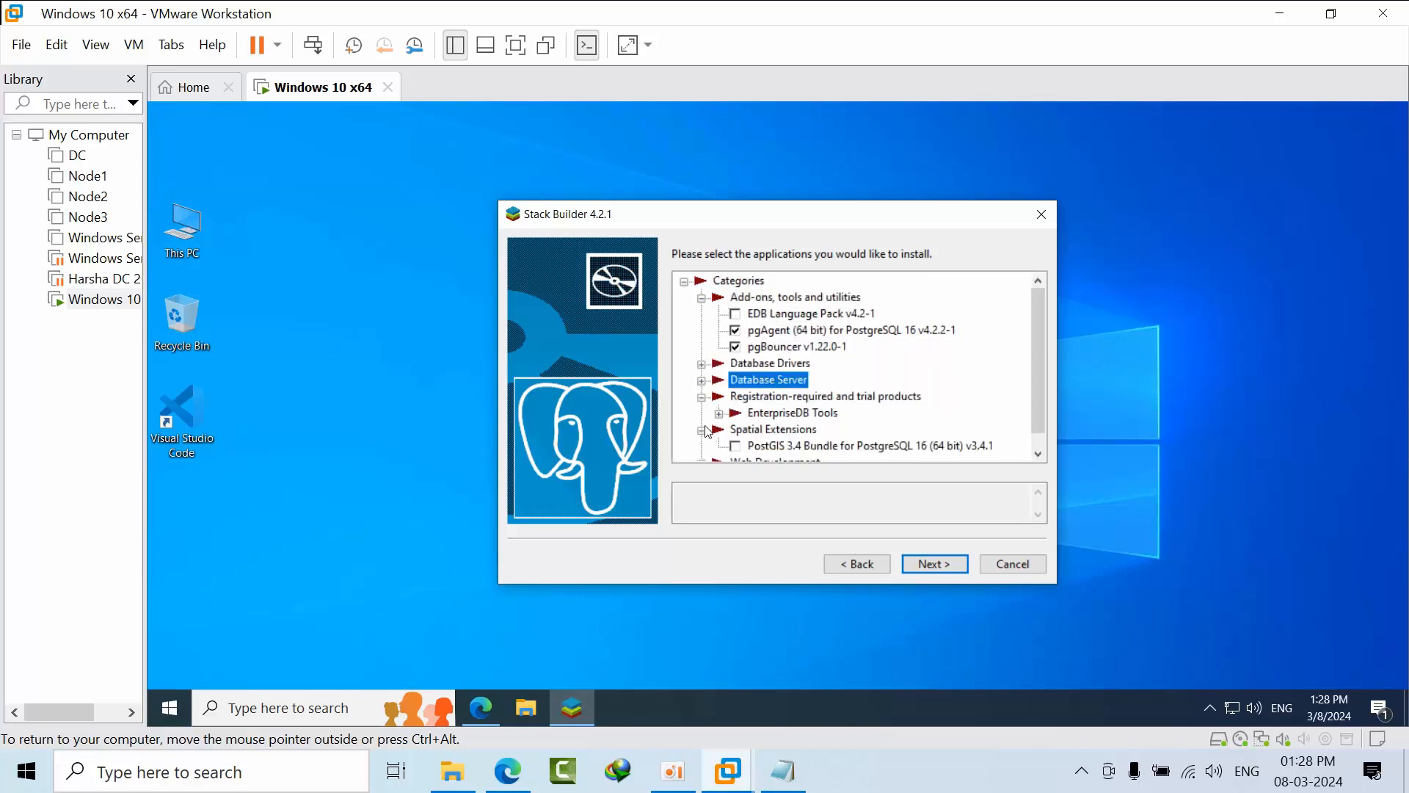
click(703, 431)
click(702, 446)
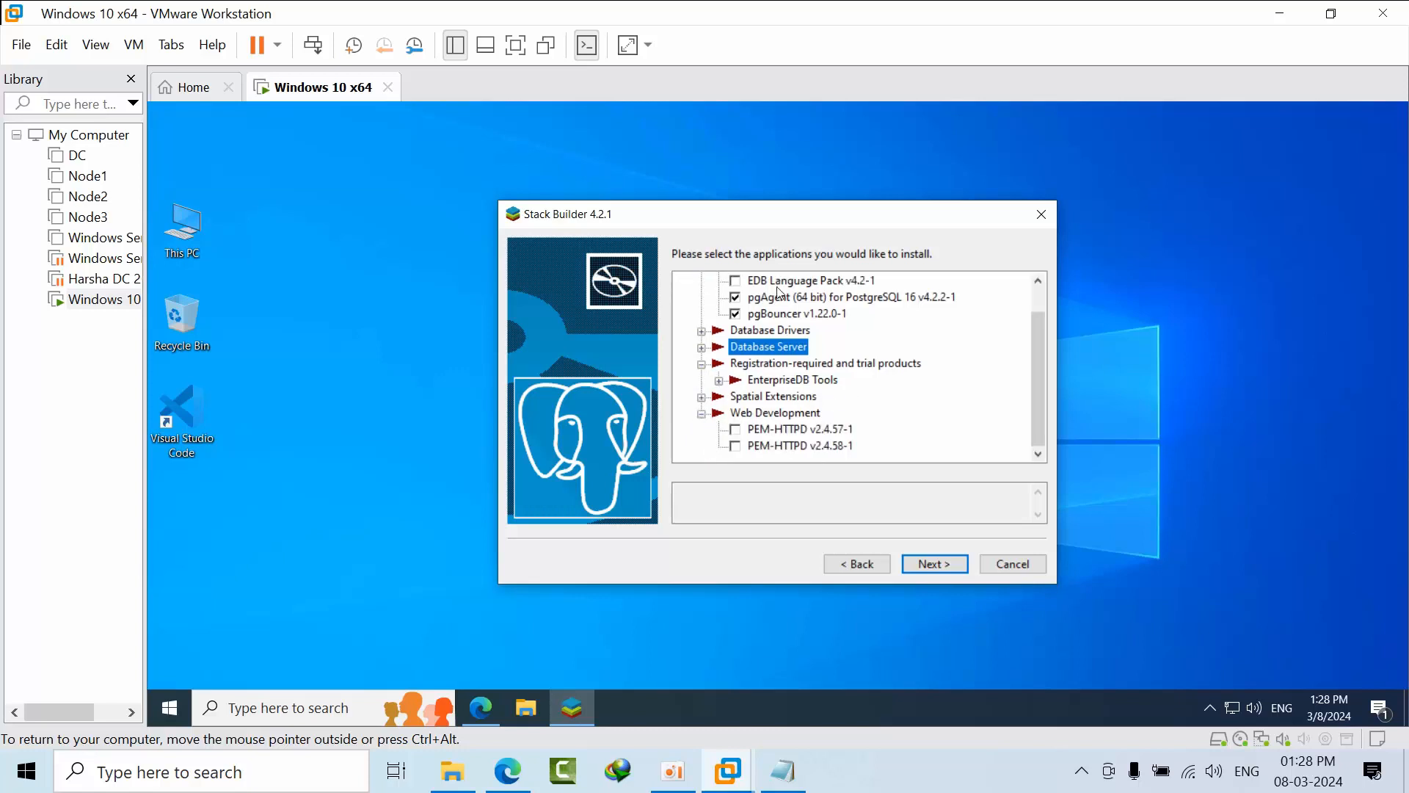
scroll(786, 392, up, 1)
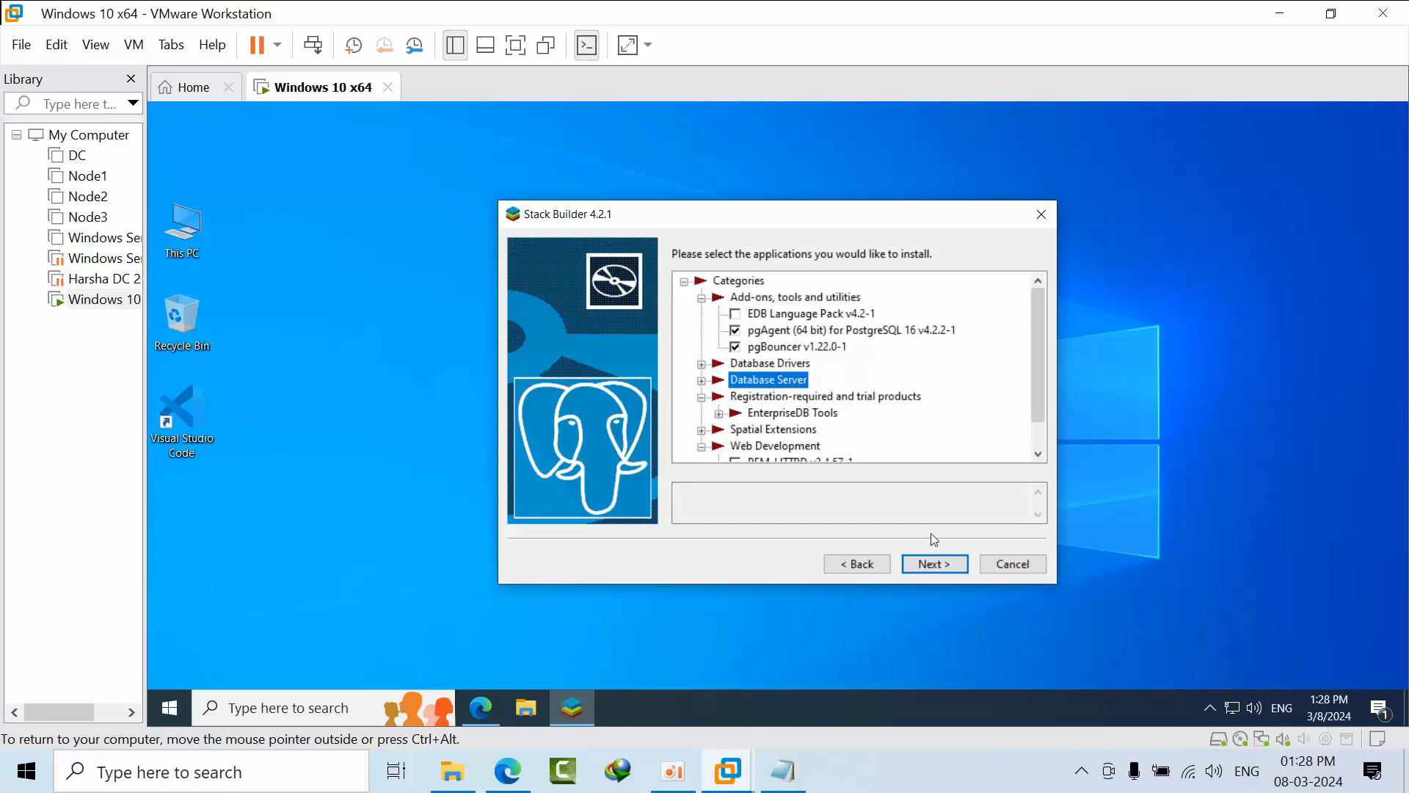
click(929, 571)
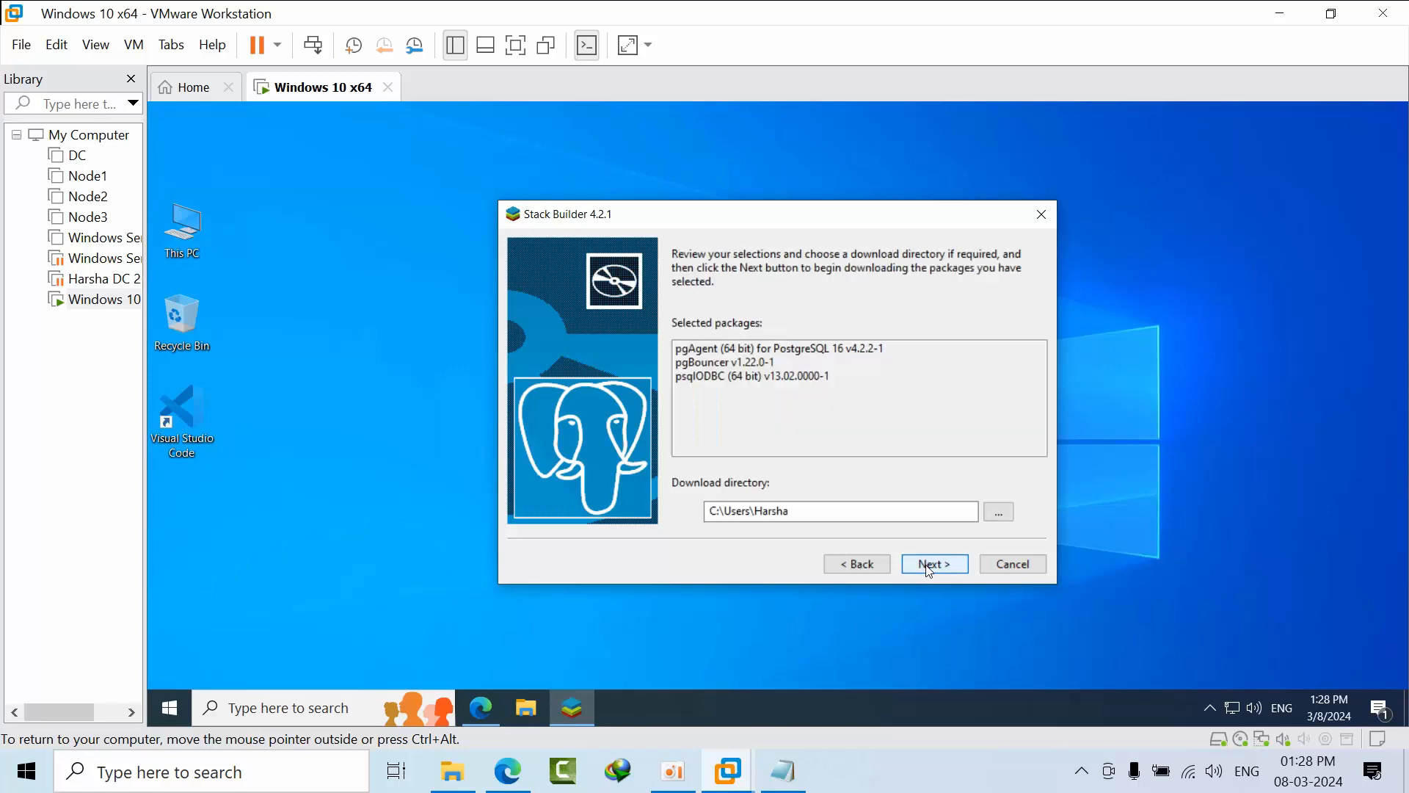
Keep the default download directory and download pgAgent, pgBouncer and psqlODBC (64 bit).
click(930, 571)
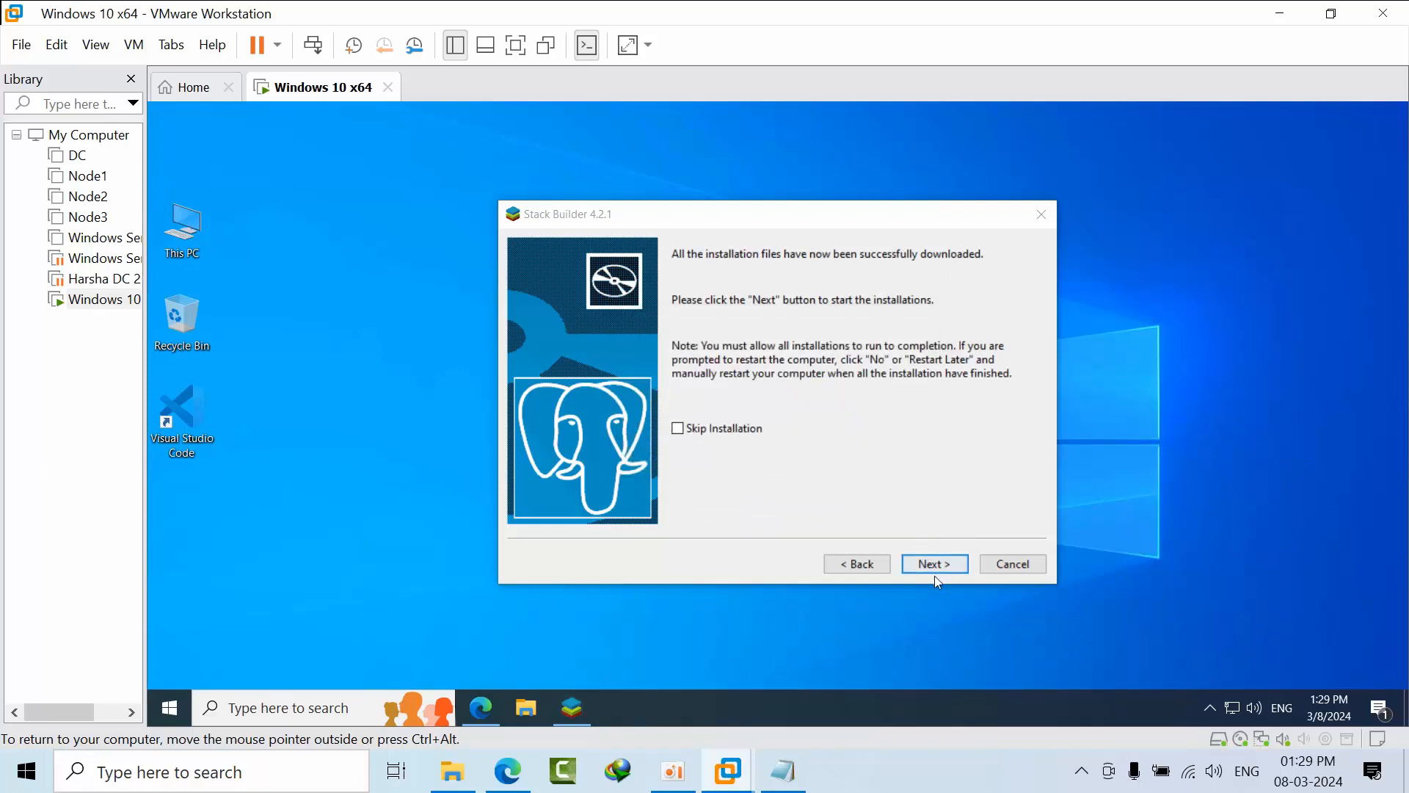
Begin installing the downloaded packages and advance pgAgent Setup past its welcome page to Upgrade Mode.
click(939, 566)
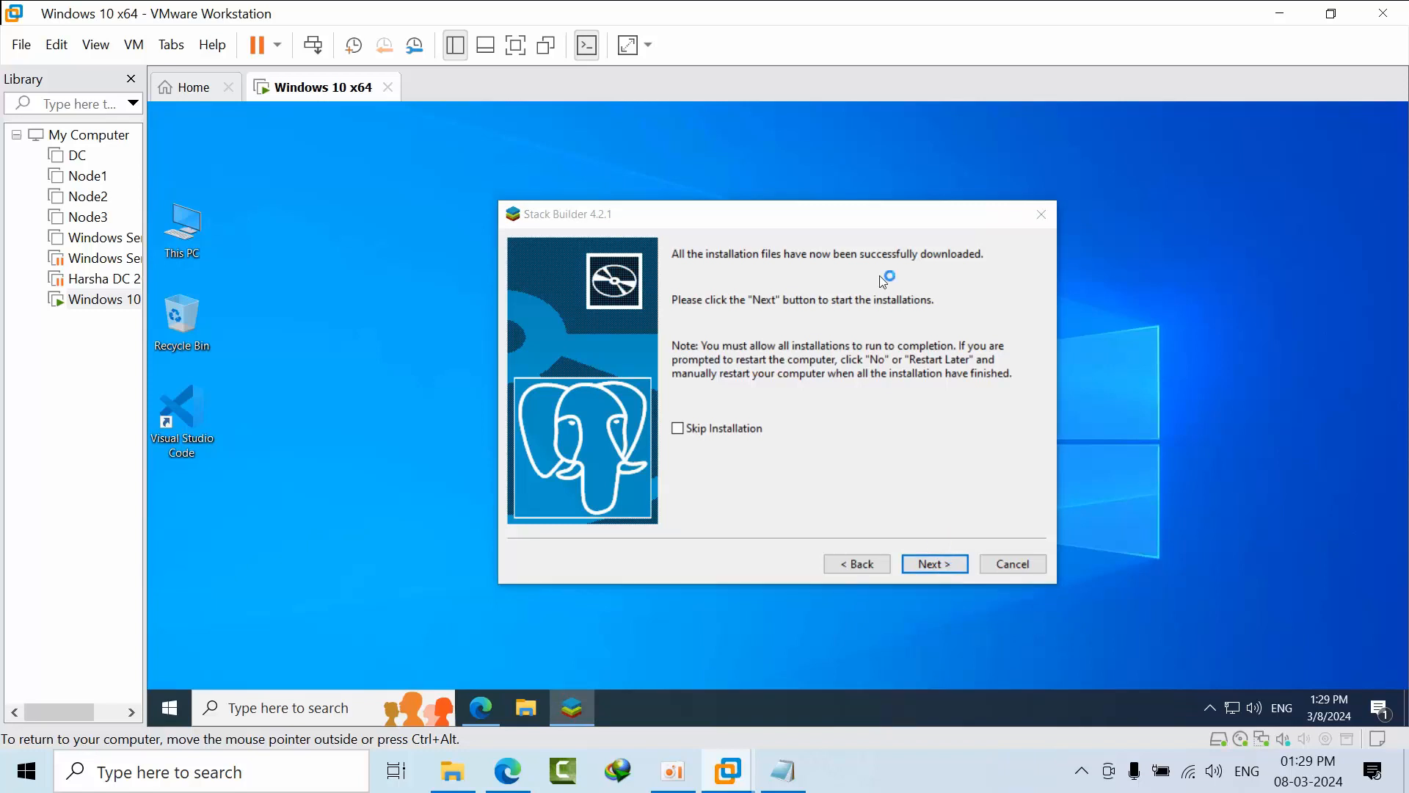
click(945, 564)
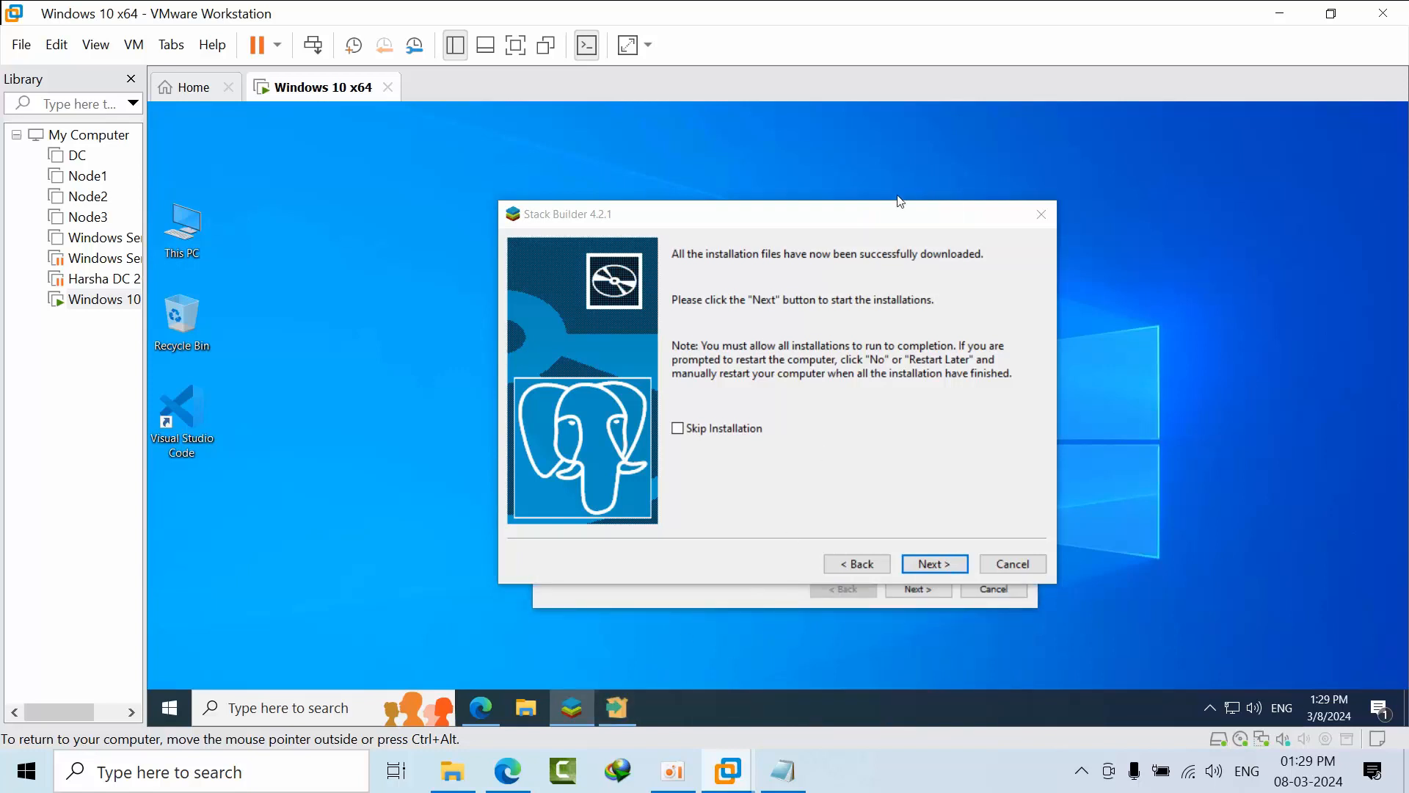
click(904, 593)
click(910, 592)
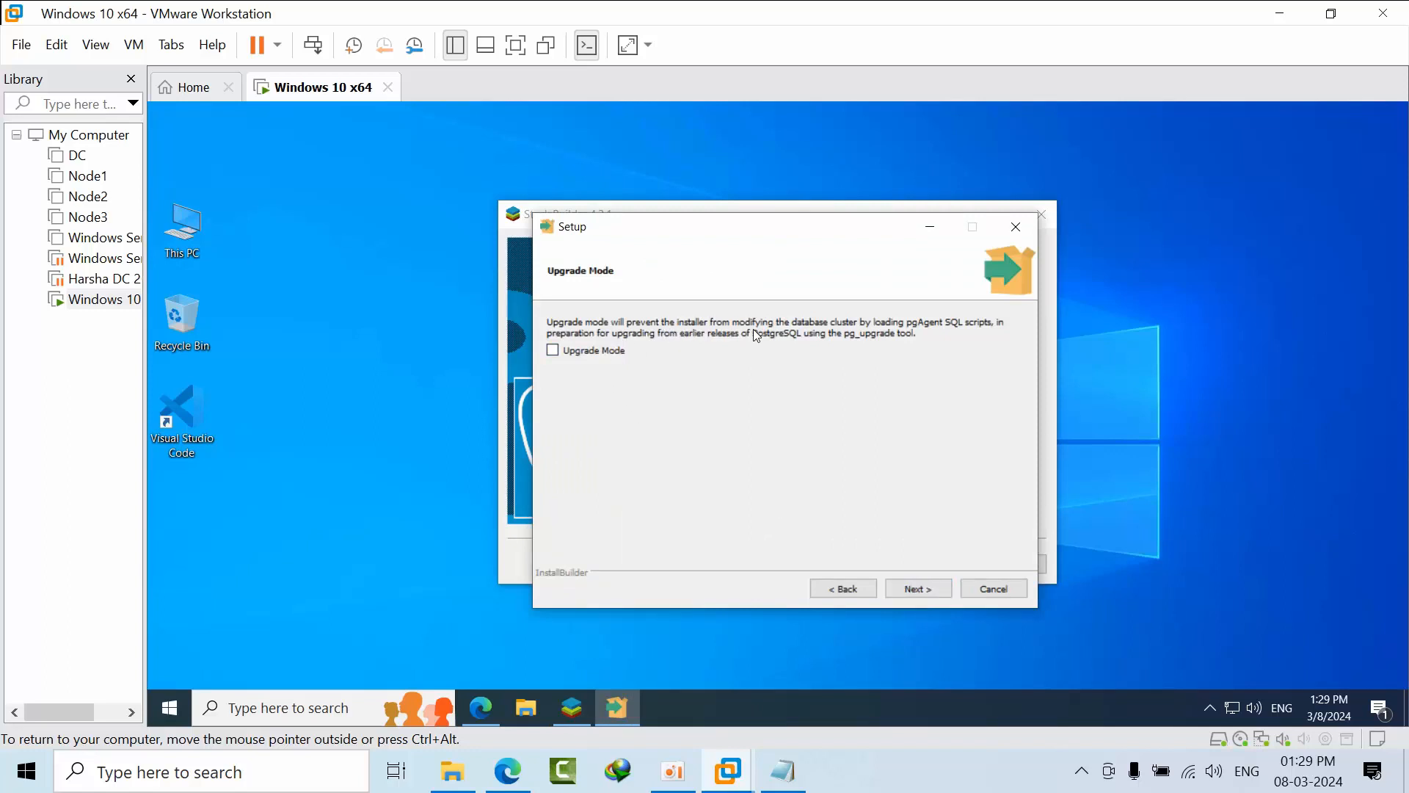
Install pgAgent with Upgrade Mode off, localhost/postgres/5432, and the service account password entered twice.
click(928, 589)
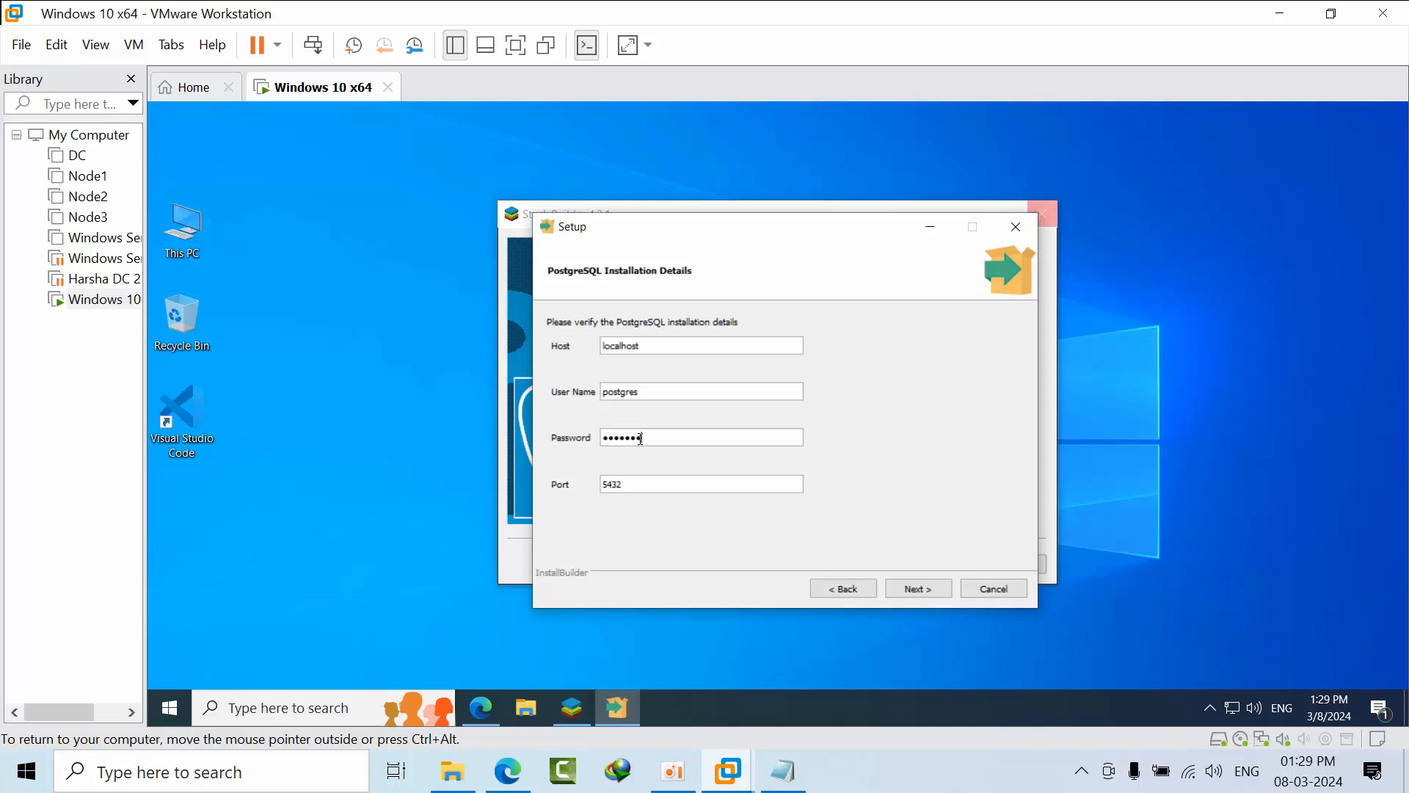
click(927, 590)
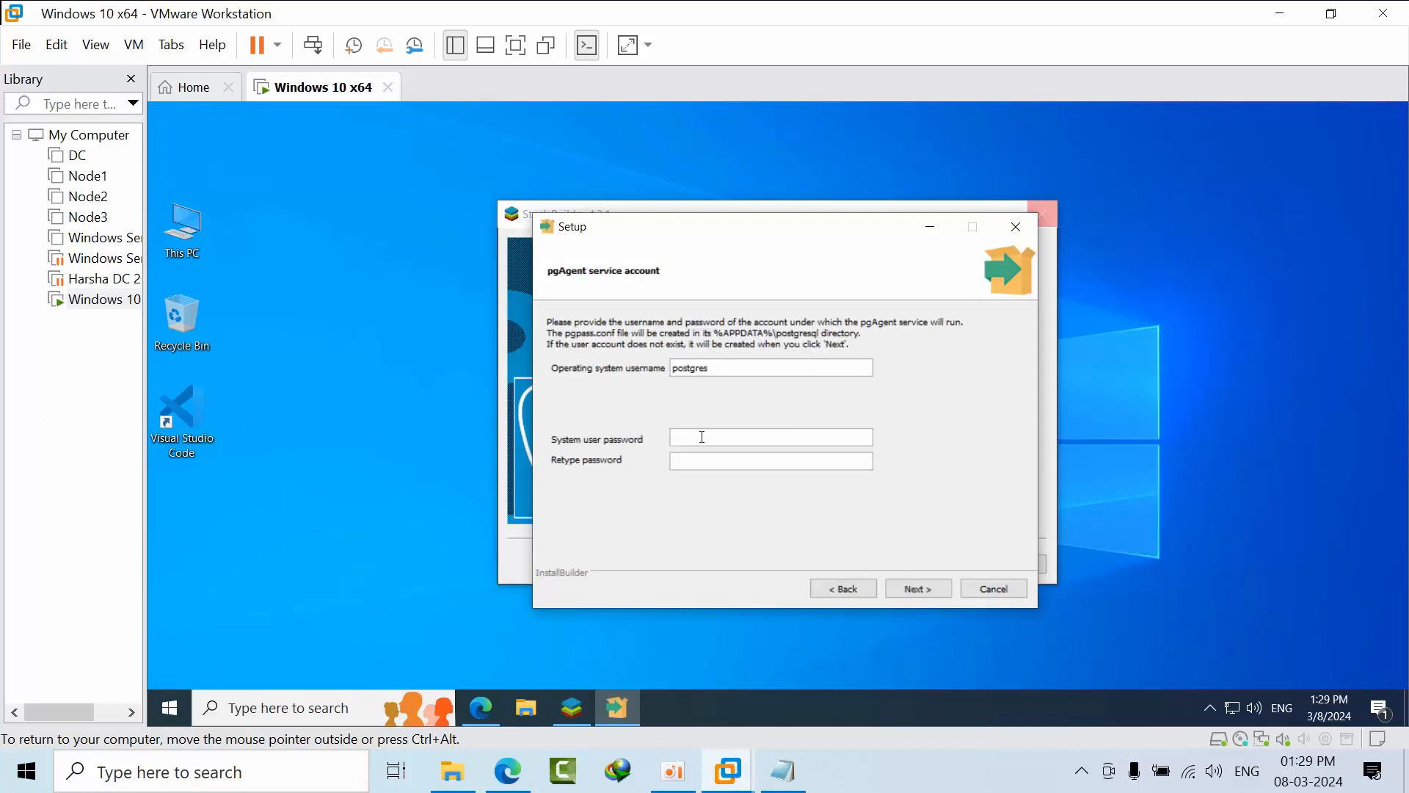
text(*****)
key(Tab)
text(*********)
click(932, 593)
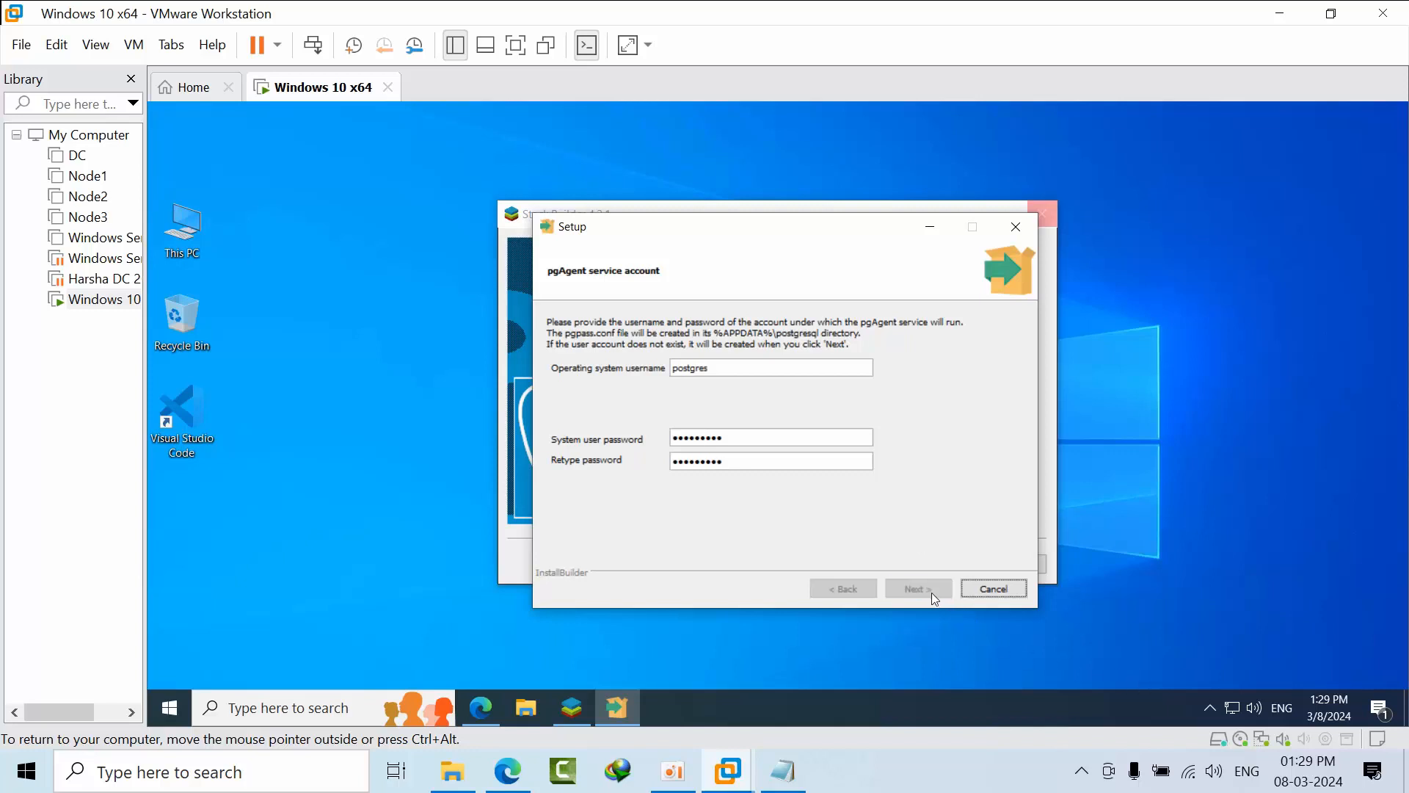
click(931, 590)
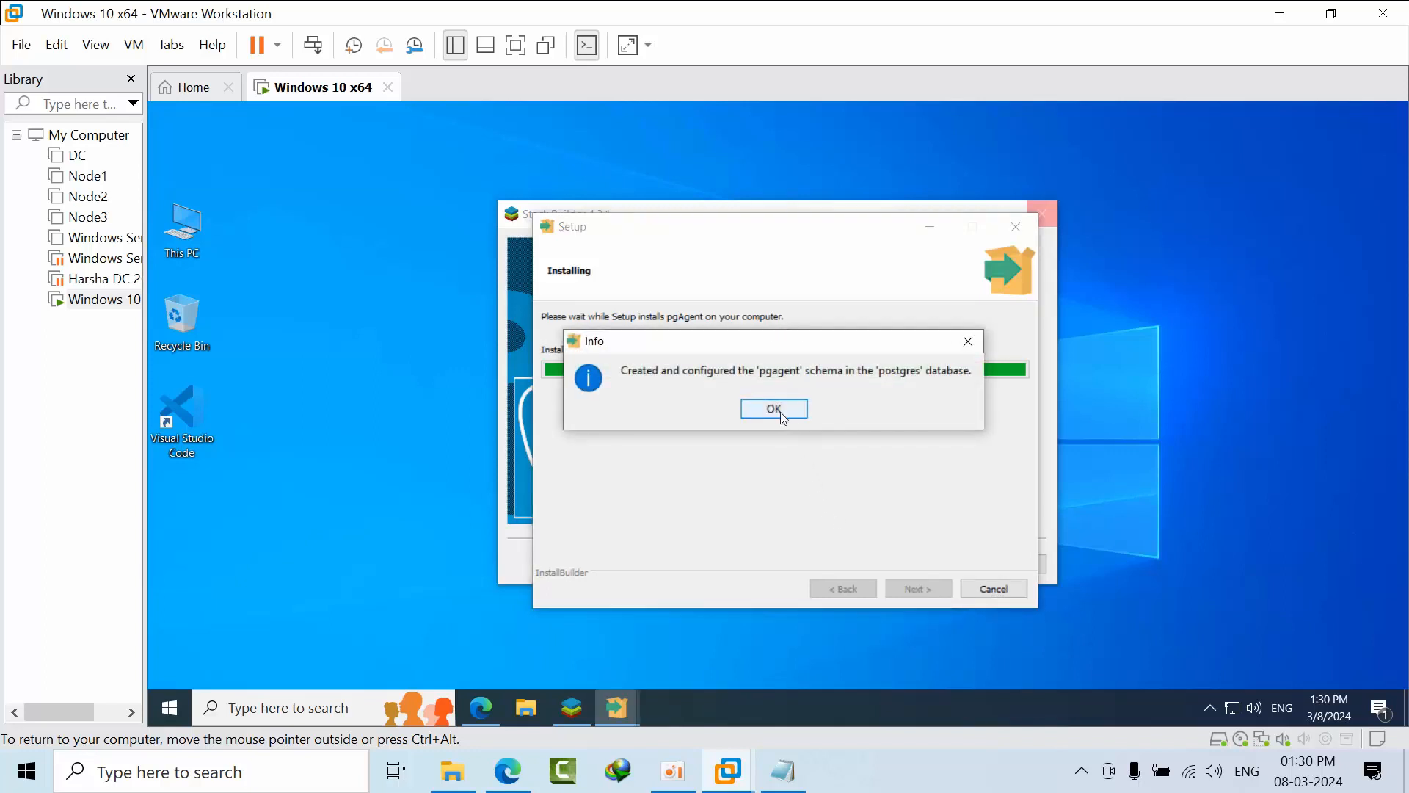
click(781, 415)
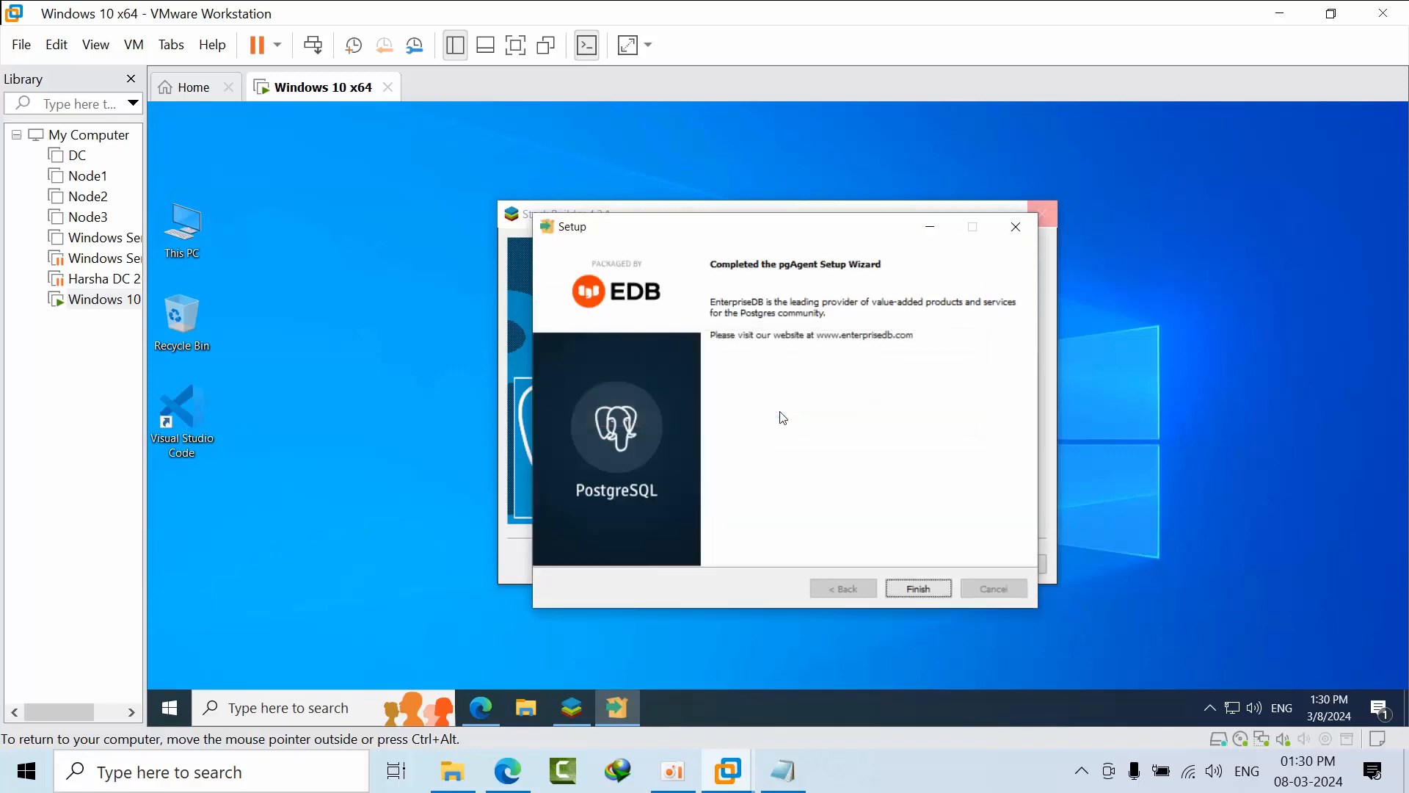
Finish pgAgent Setup and launch the next package's installer in English.
click(926, 585)
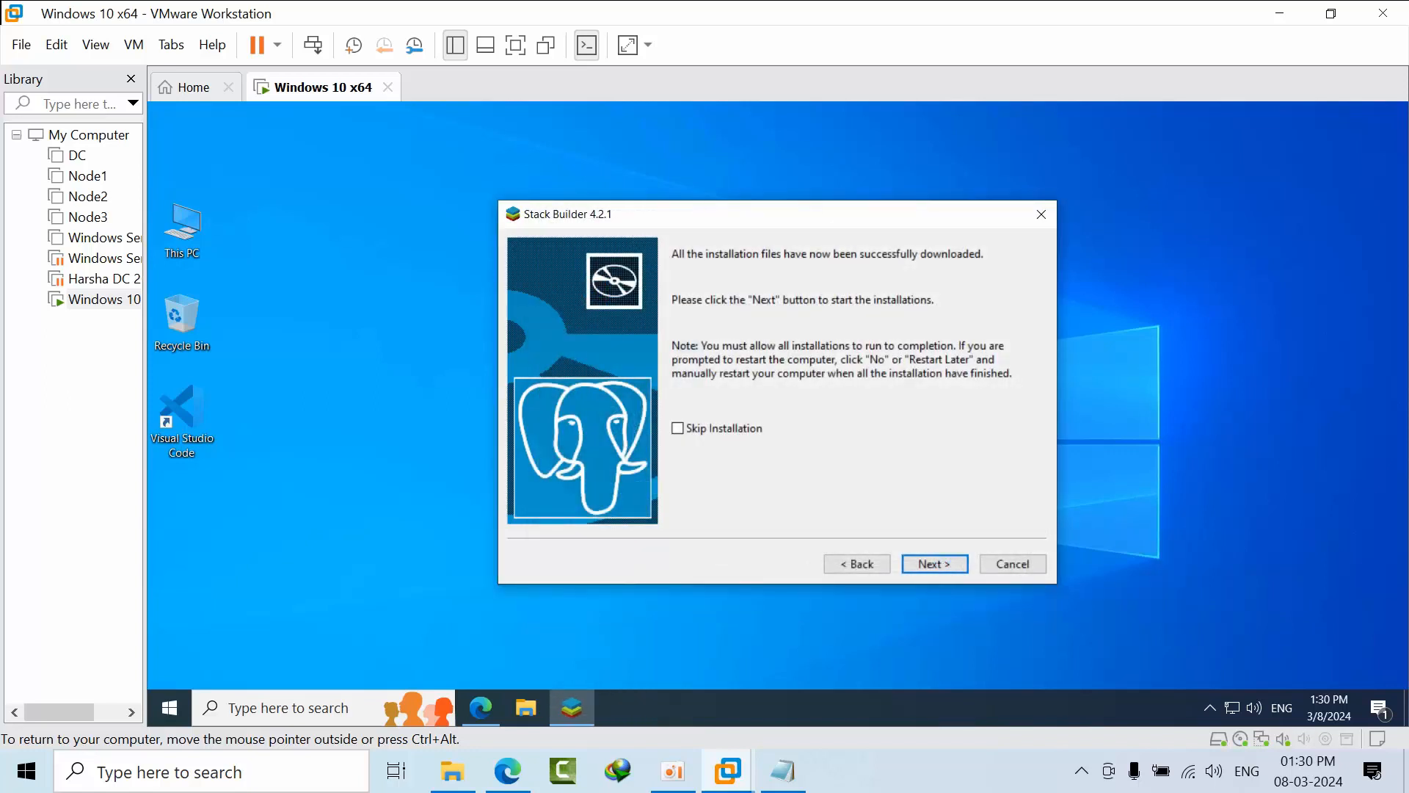
click(931, 565)
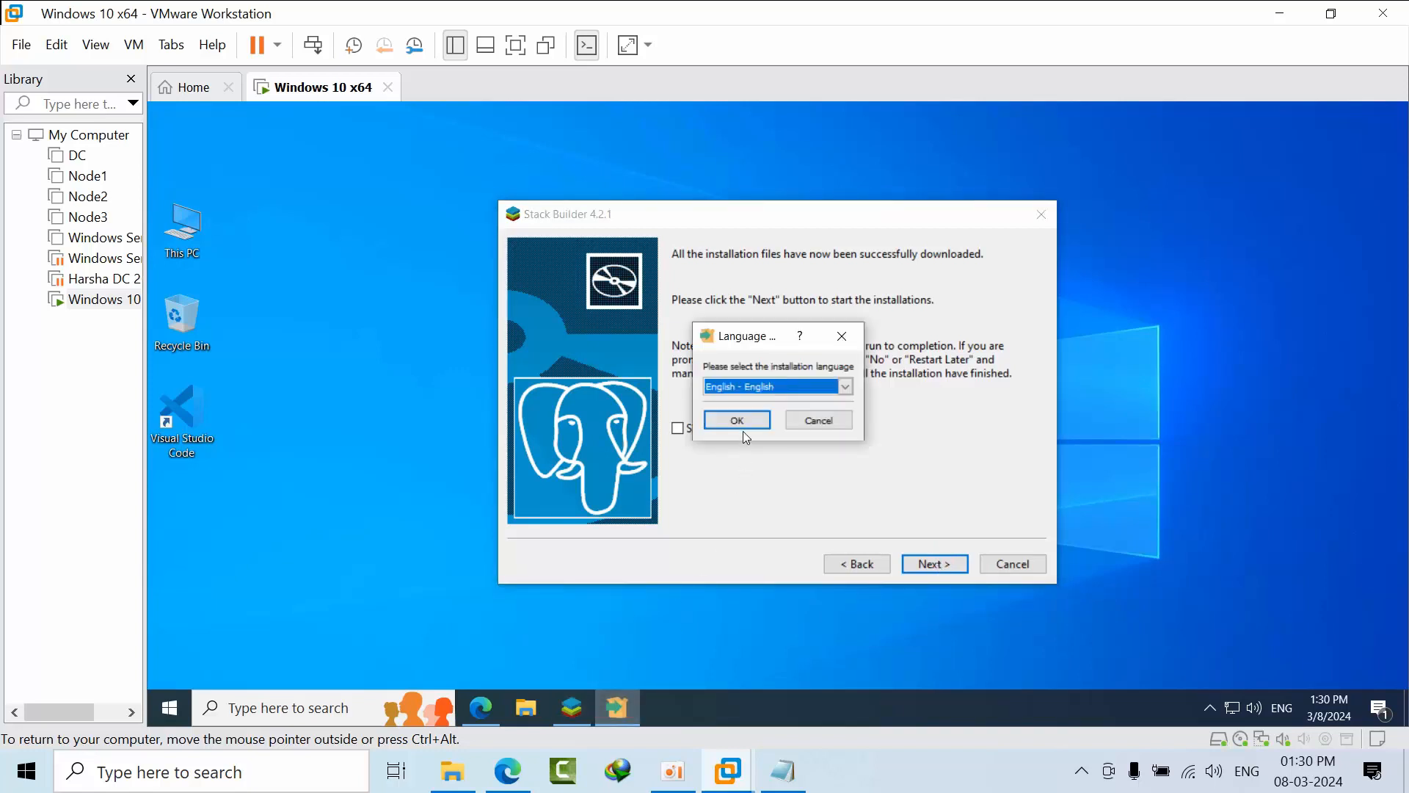
click(743, 425)
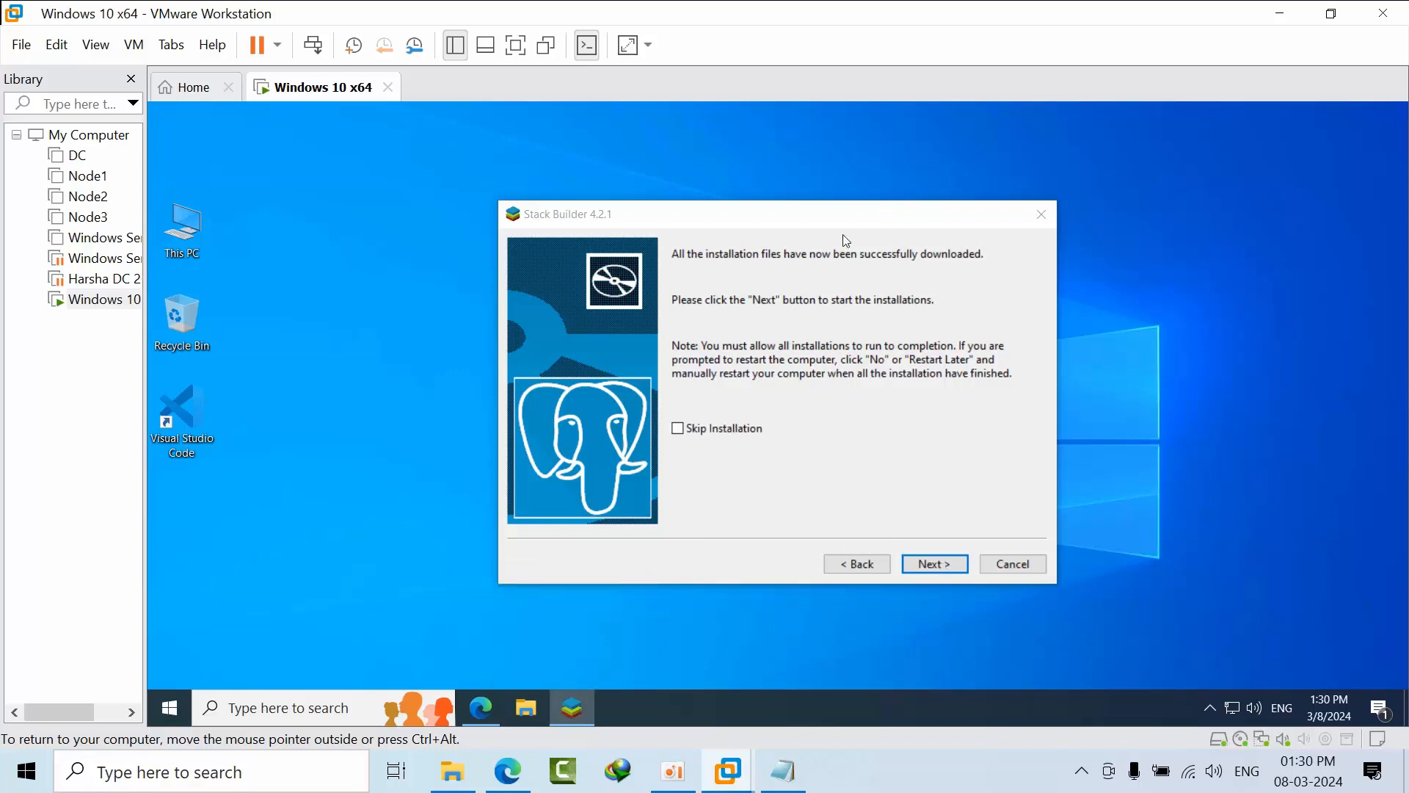
Refresh the Windows desktop three times from its right-click menu.
right_click(1210, 256)
click(1252, 314)
right_click(1212, 258)
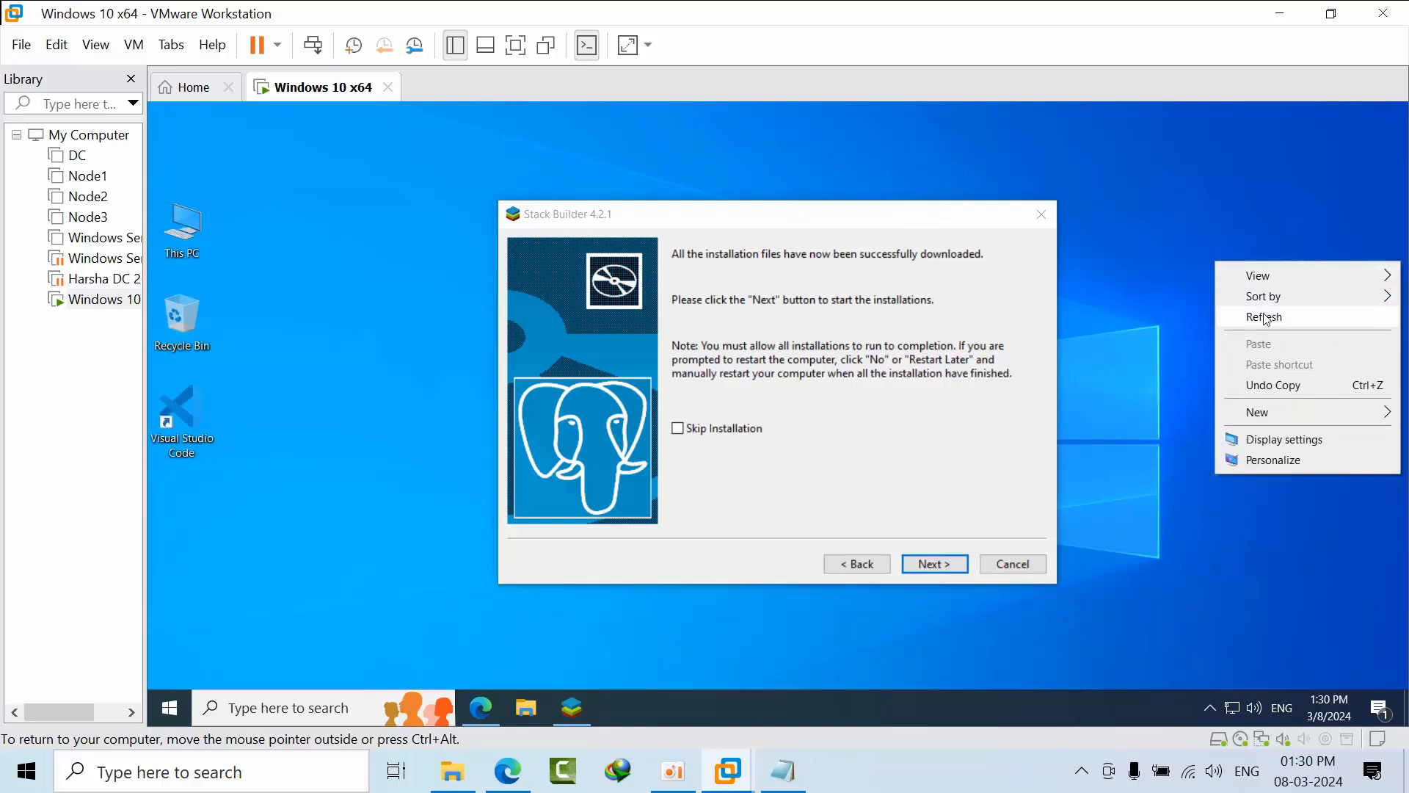
click(1240, 314)
right_click(1191, 267)
click(1242, 317)
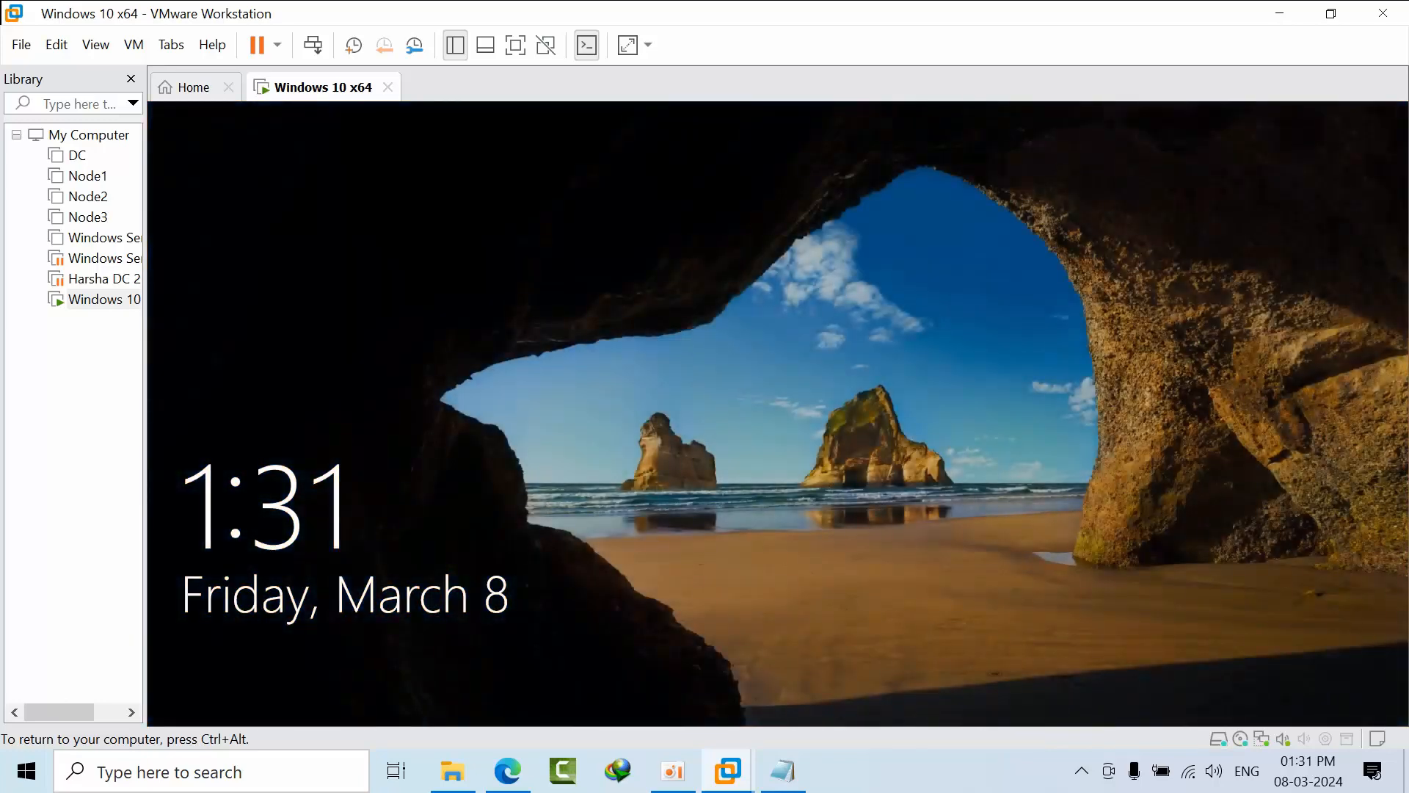
Sign back into the Windows 10 VM by entering the account password at the lock screen.
key(Return)
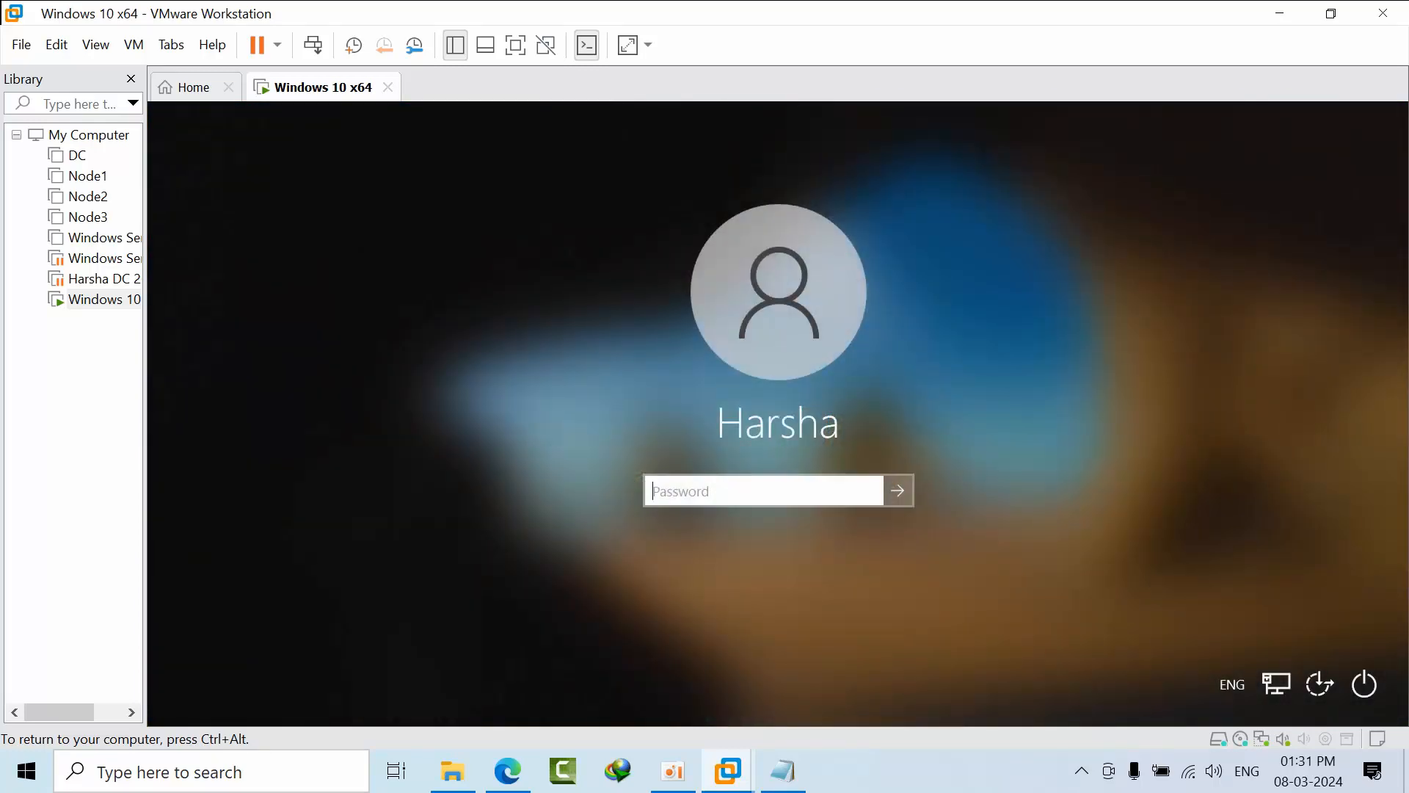
key(Return)
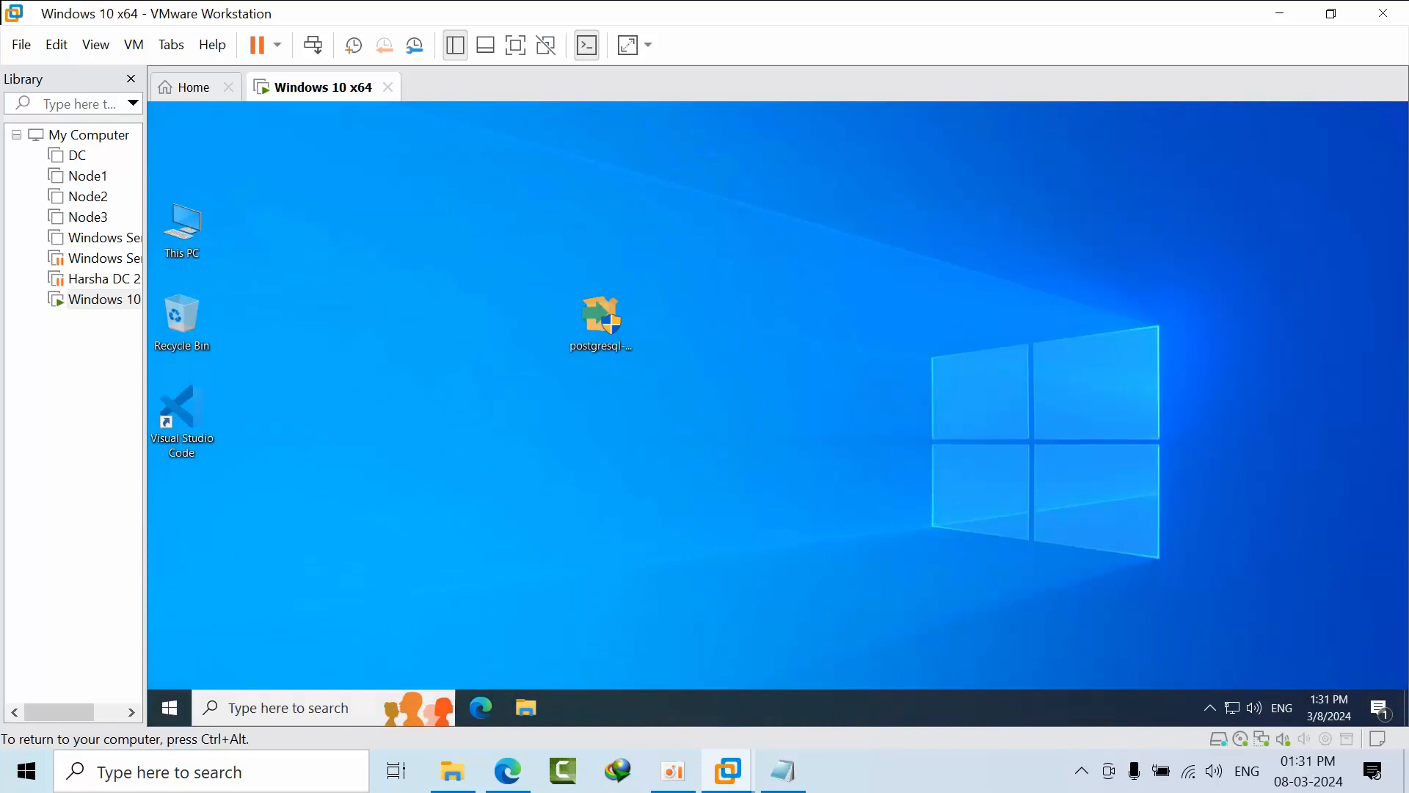
right_click(759, 290)
click(798, 349)
right_click(766, 276)
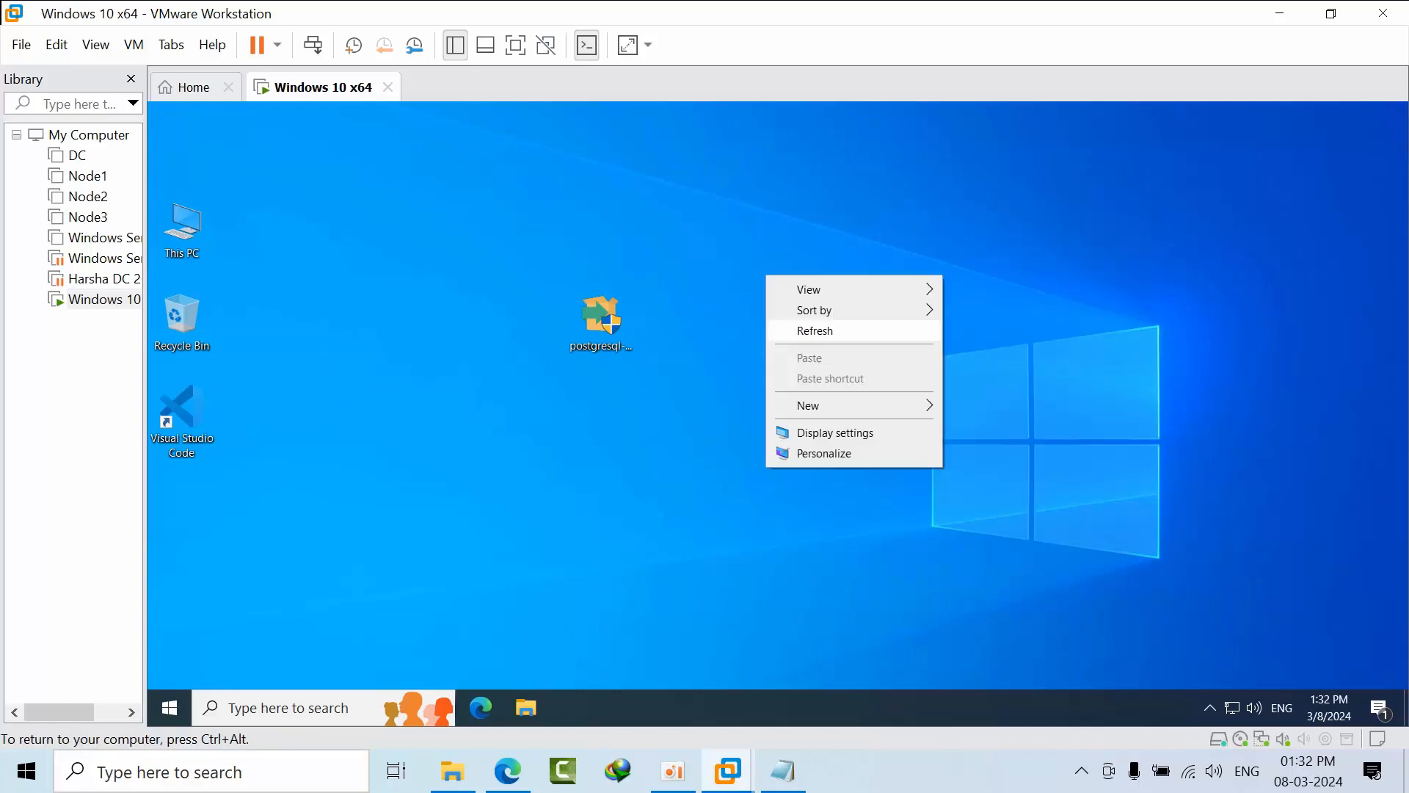
click(808, 334)
right_click(796, 340)
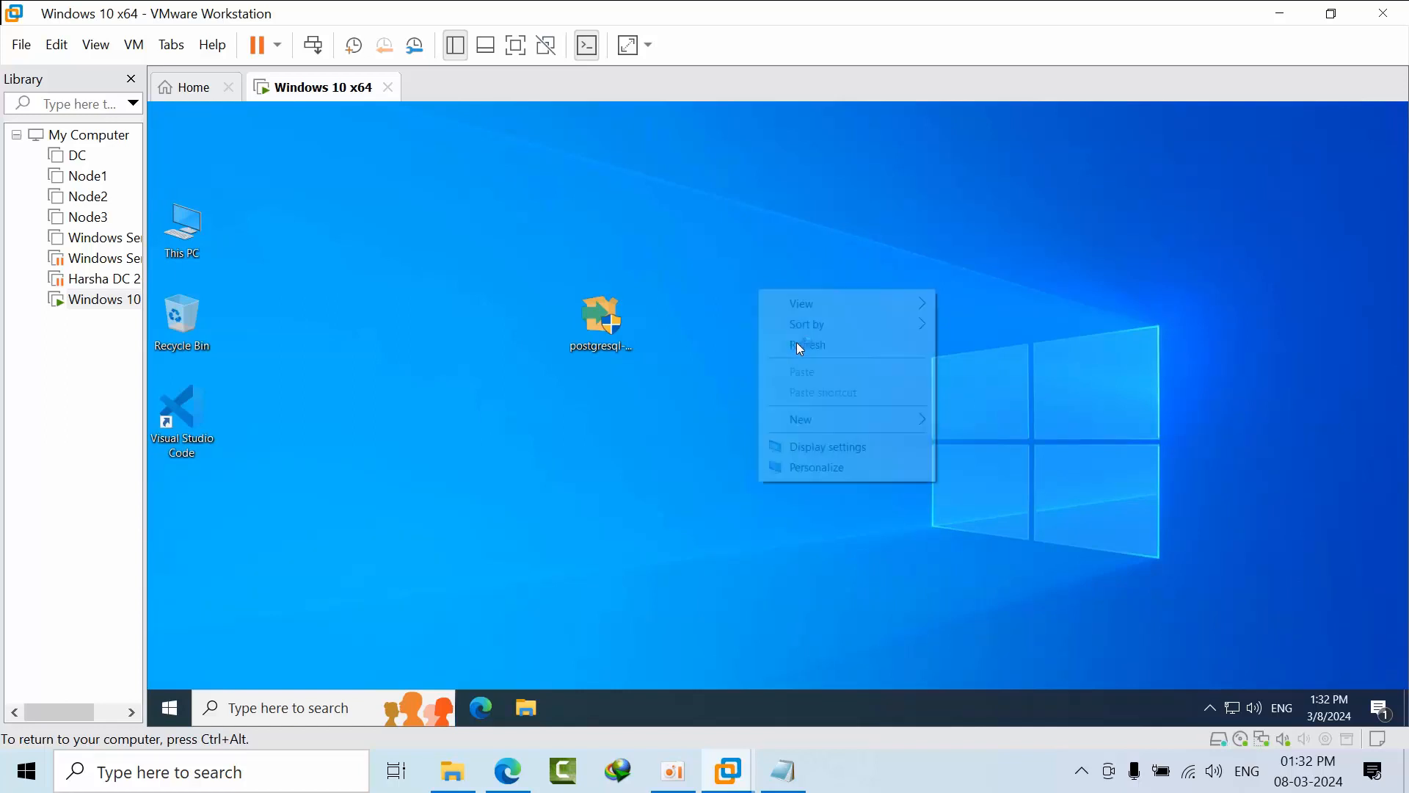
click(829, 359)
right_click(775, 307)
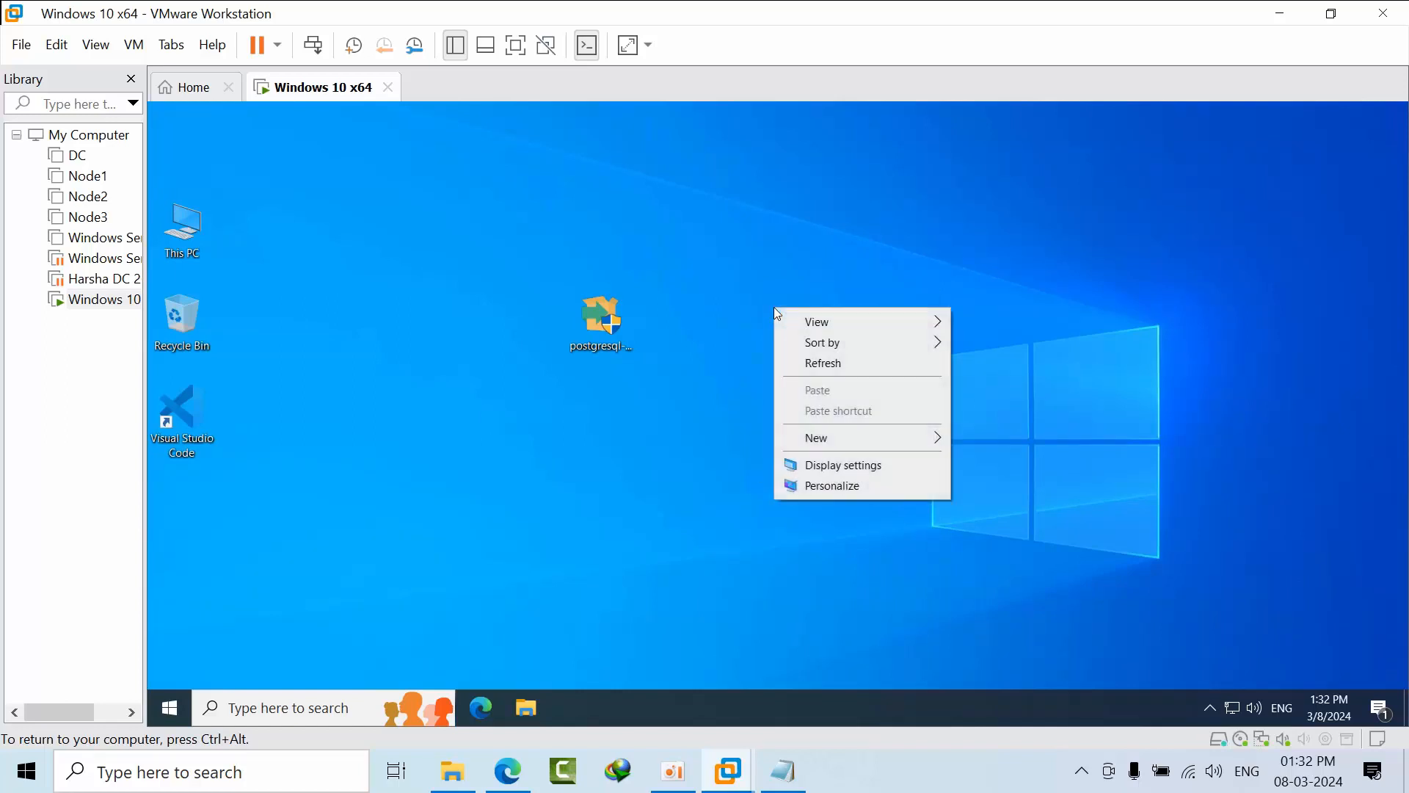
click(817, 364)
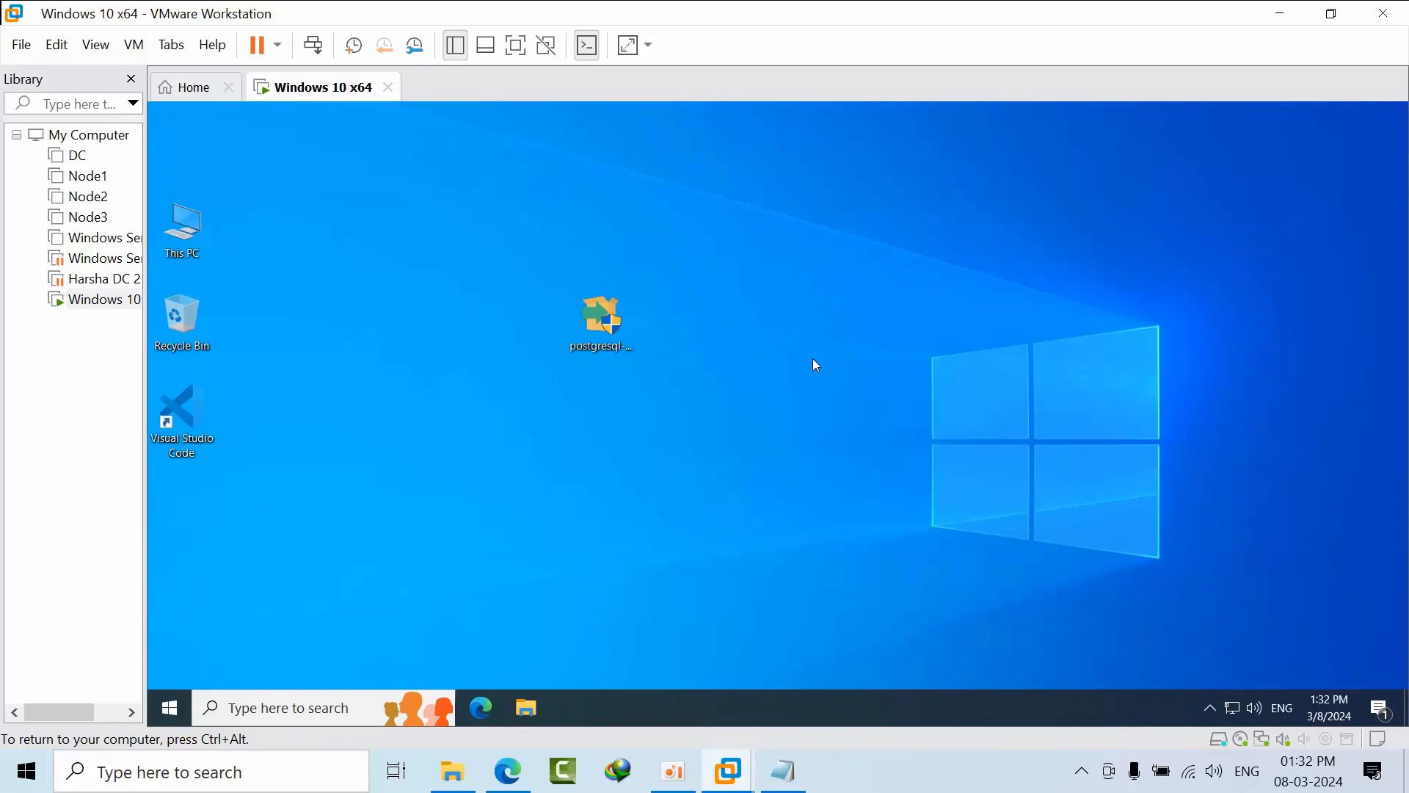
right_click(782, 334)
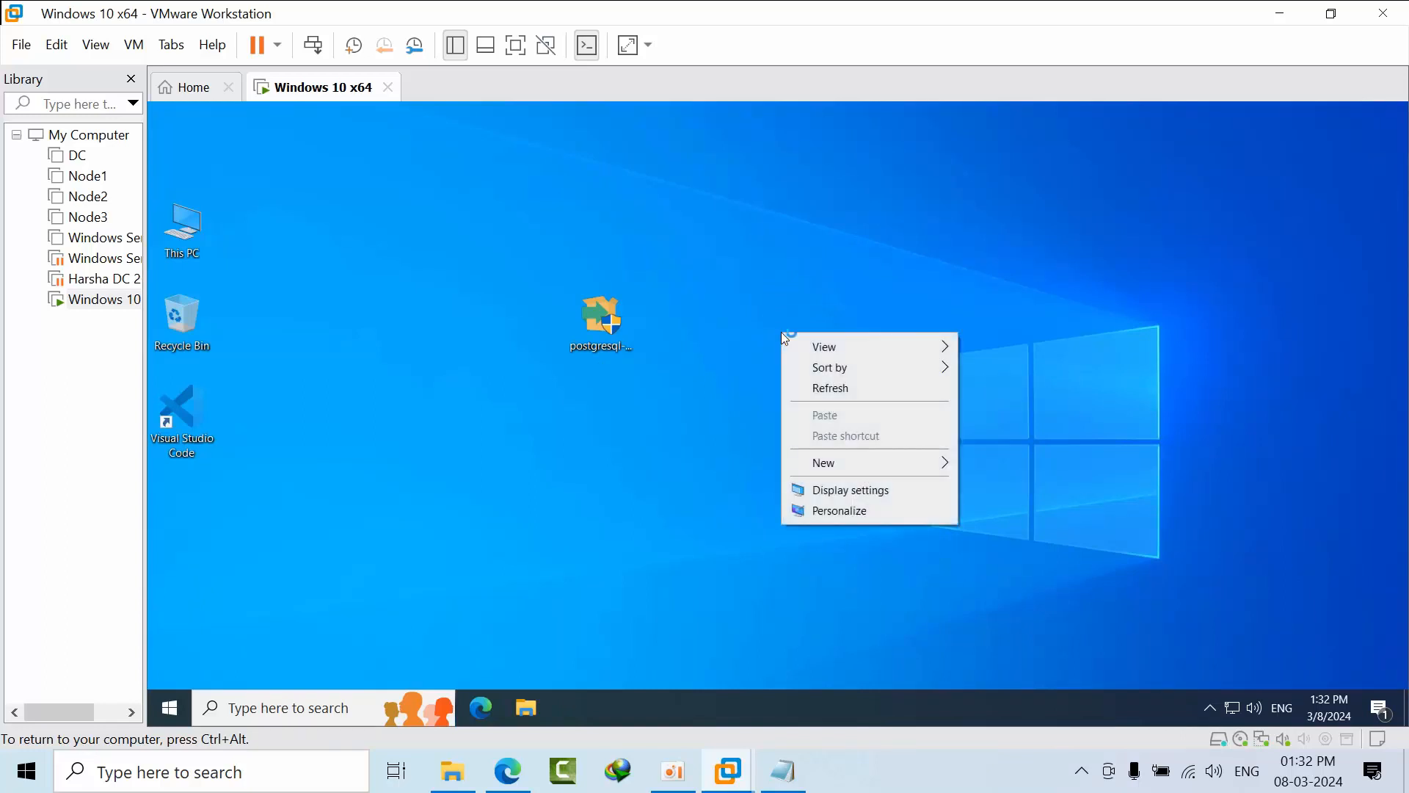
click(822, 388)
right_click(718, 315)
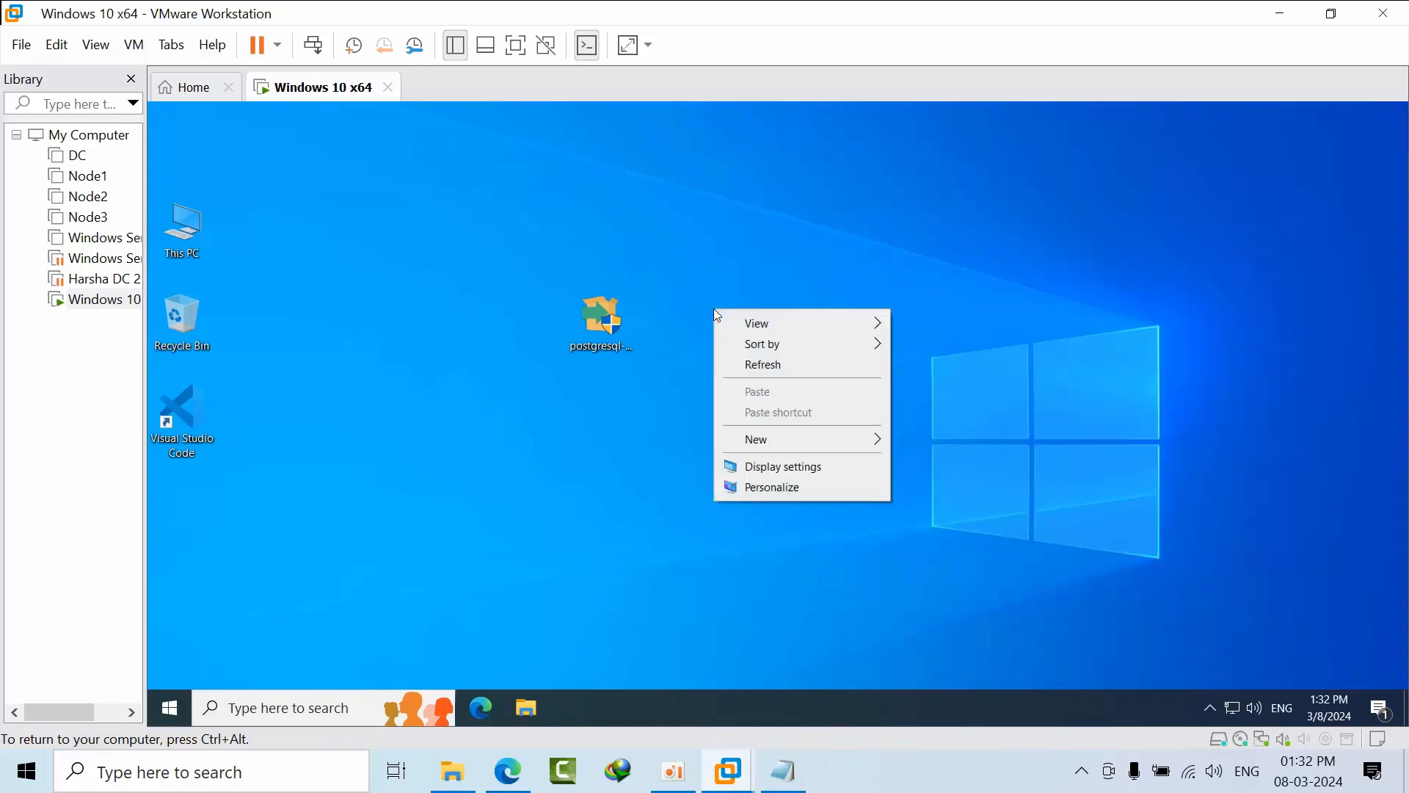
click(755, 364)
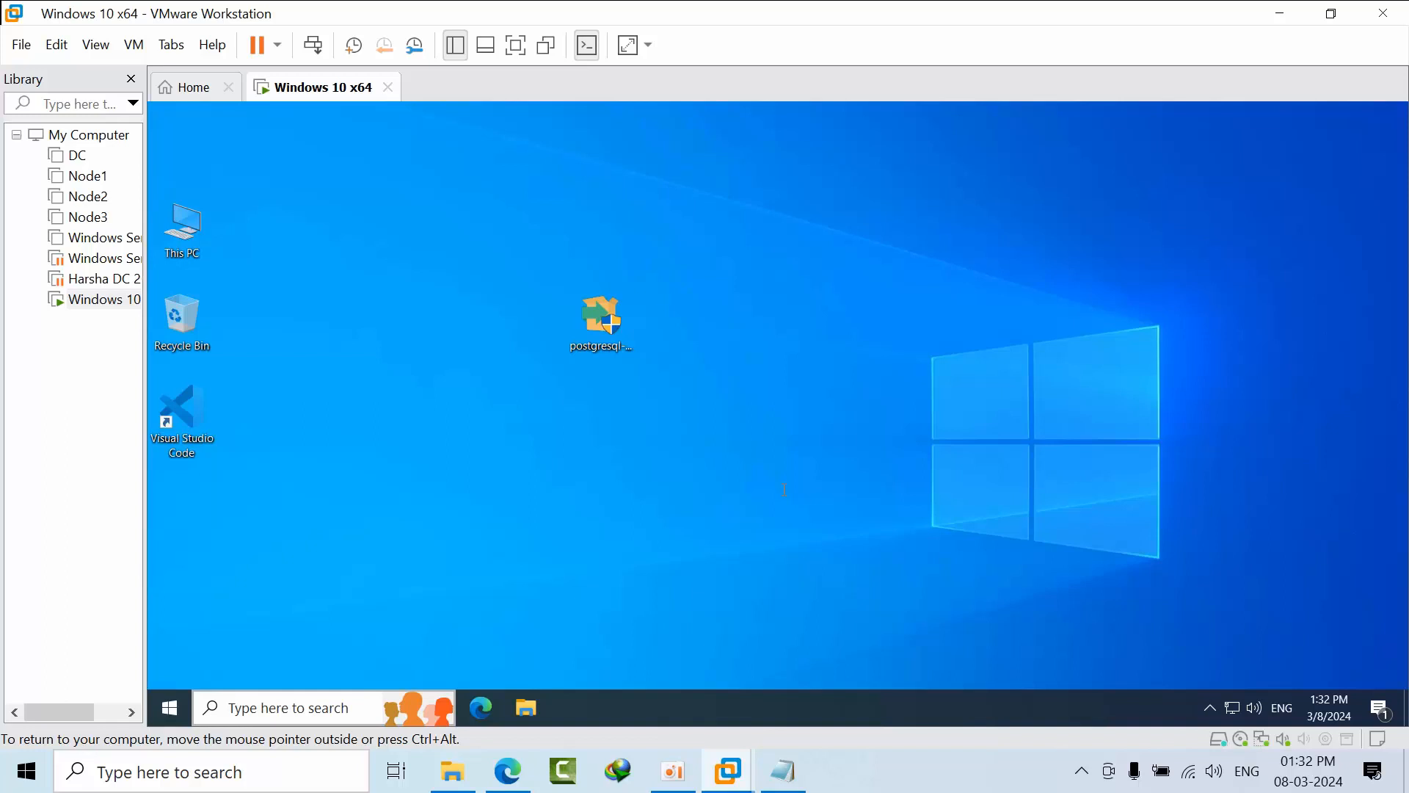
Launch pgAdmin 4 as administrator from the 'pg' search and dismiss the update notice.
click(322, 713)
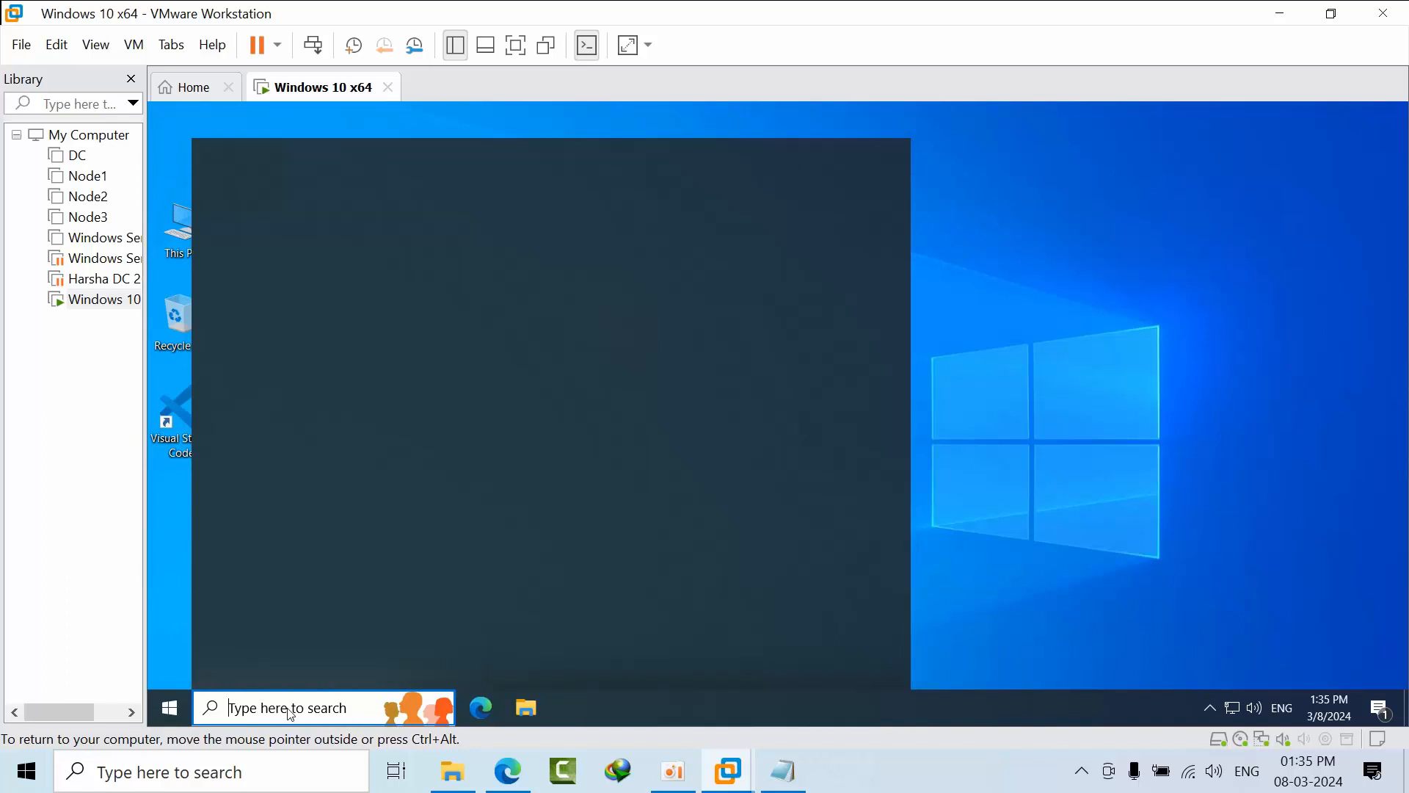
text(pg)
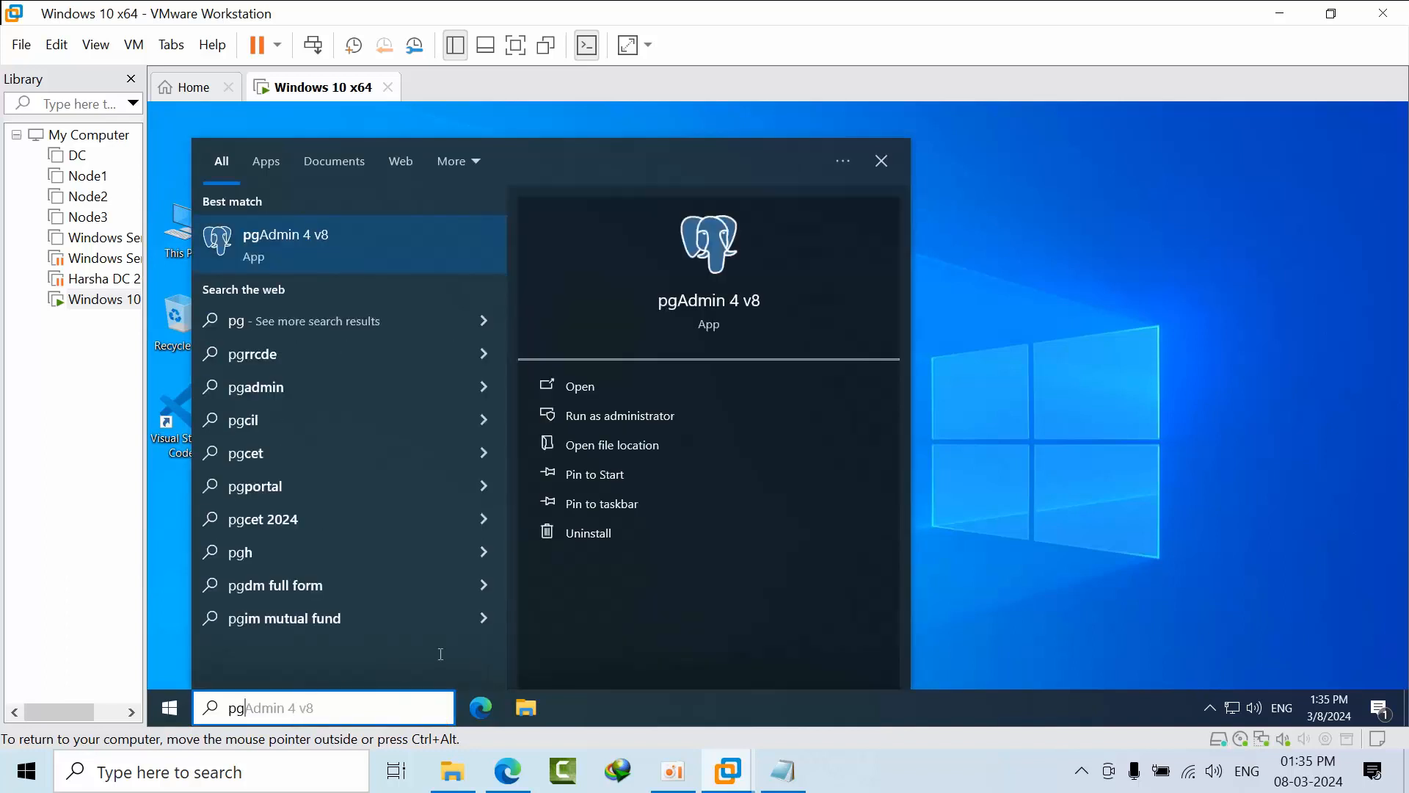
click(621, 416)
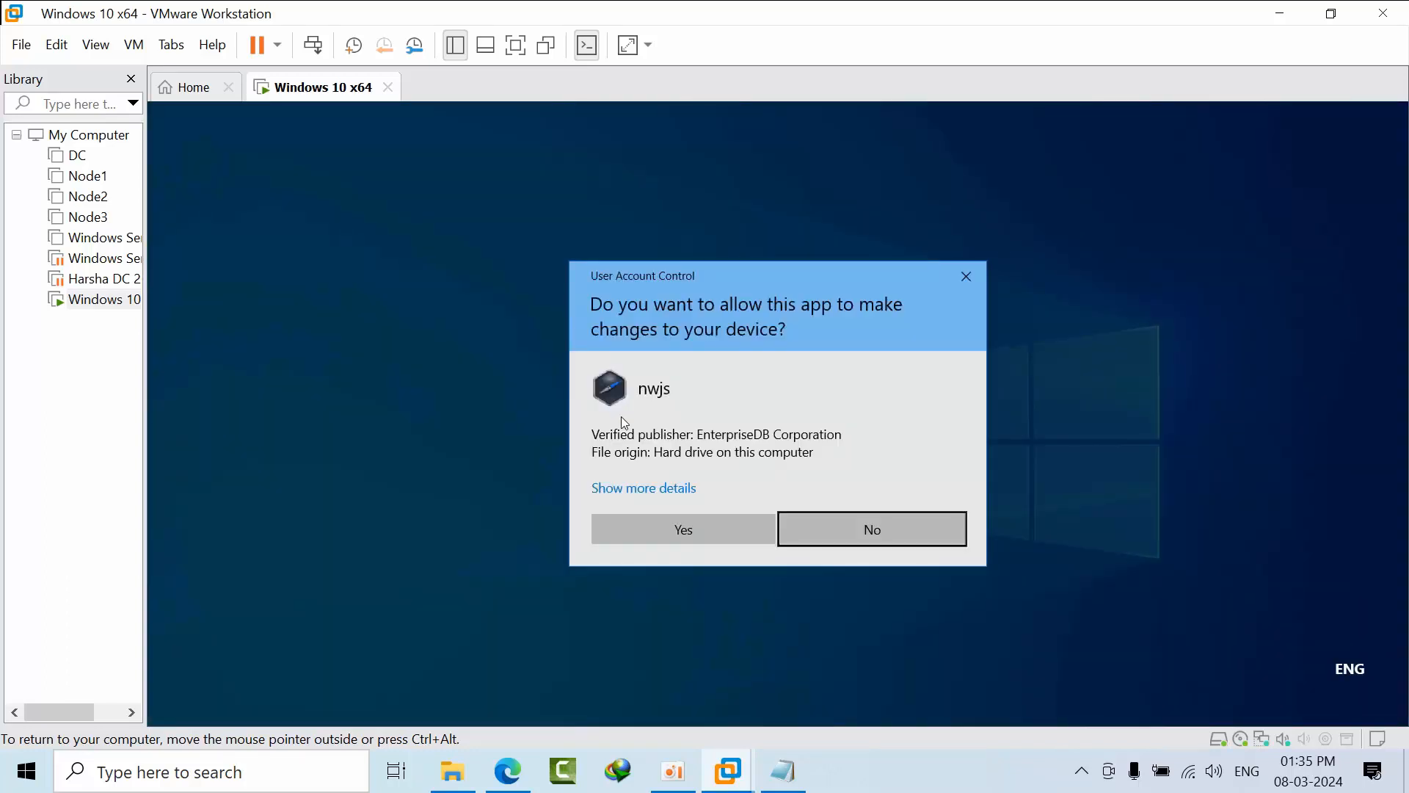
click(684, 529)
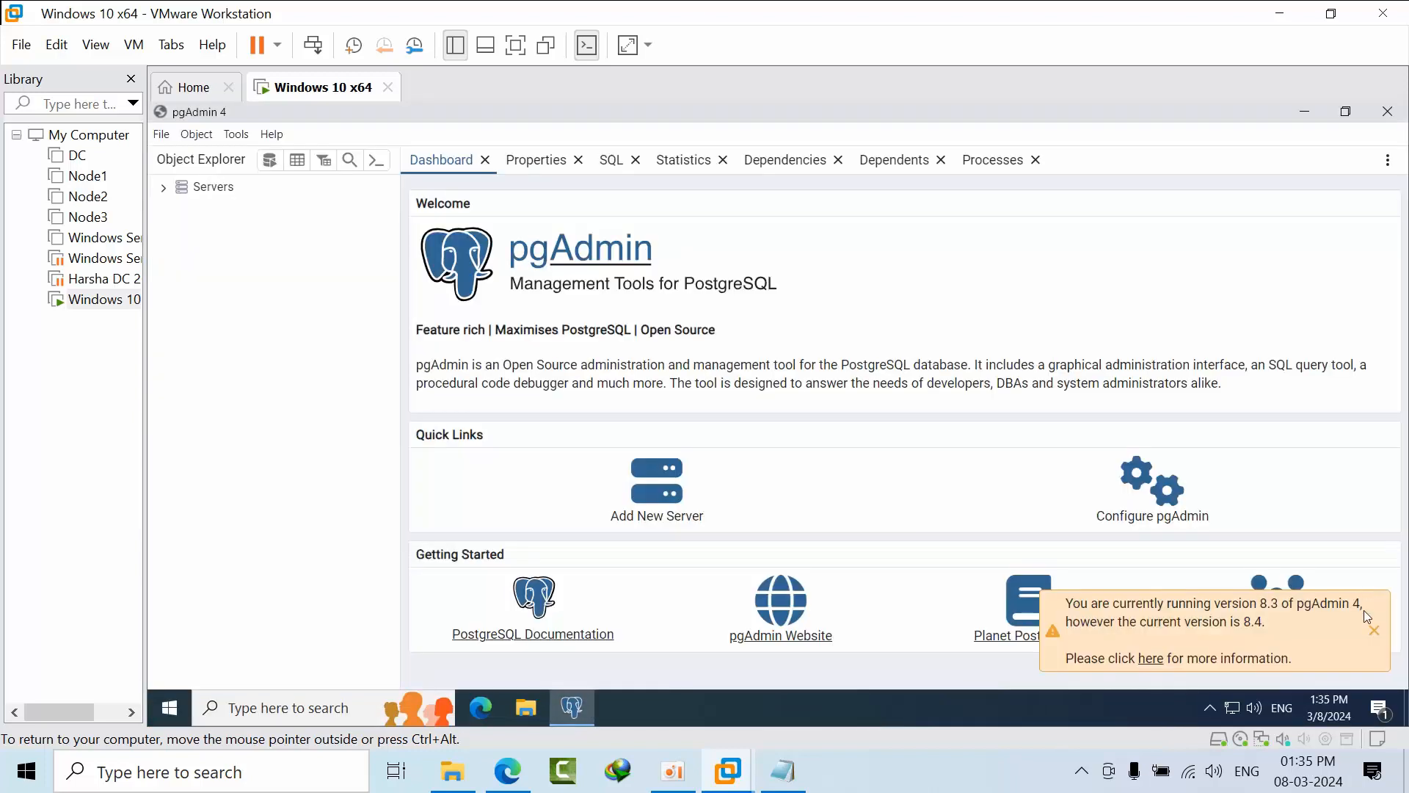
click(1376, 632)
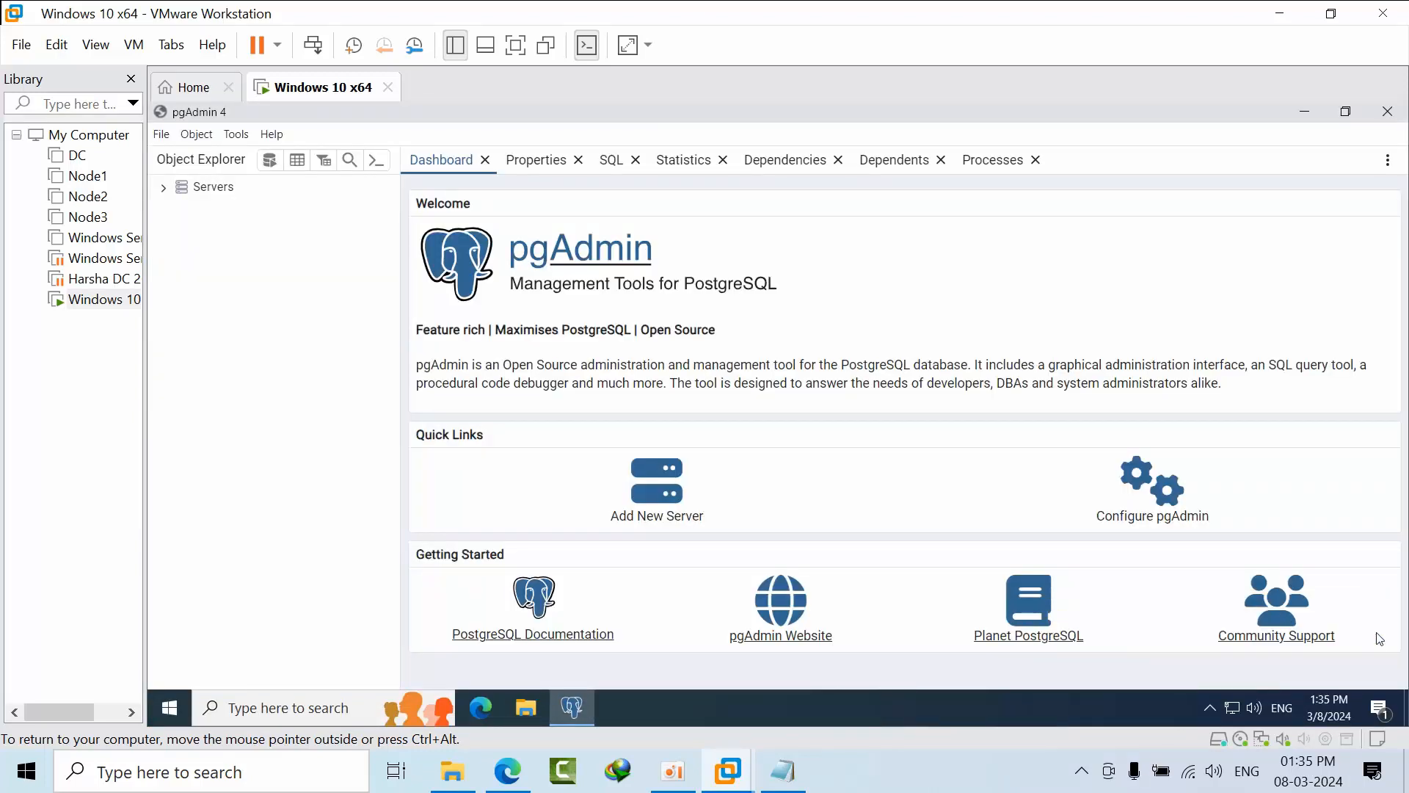
Connect to the PostgreSQL 16 server with its password, ticking Save Password.
click(164, 188)
click(174, 208)
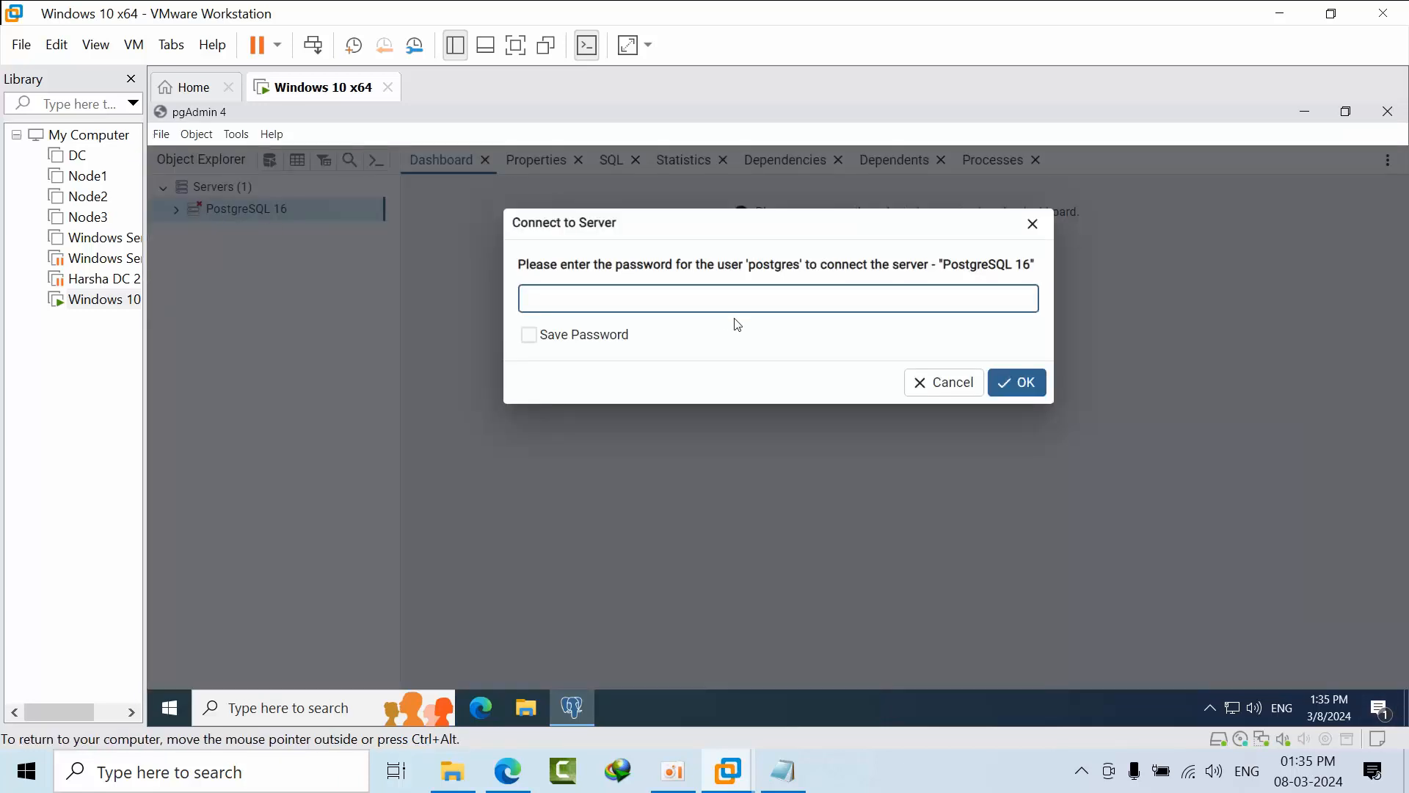
text(•••••••••)
click(528, 337)
click(1032, 378)
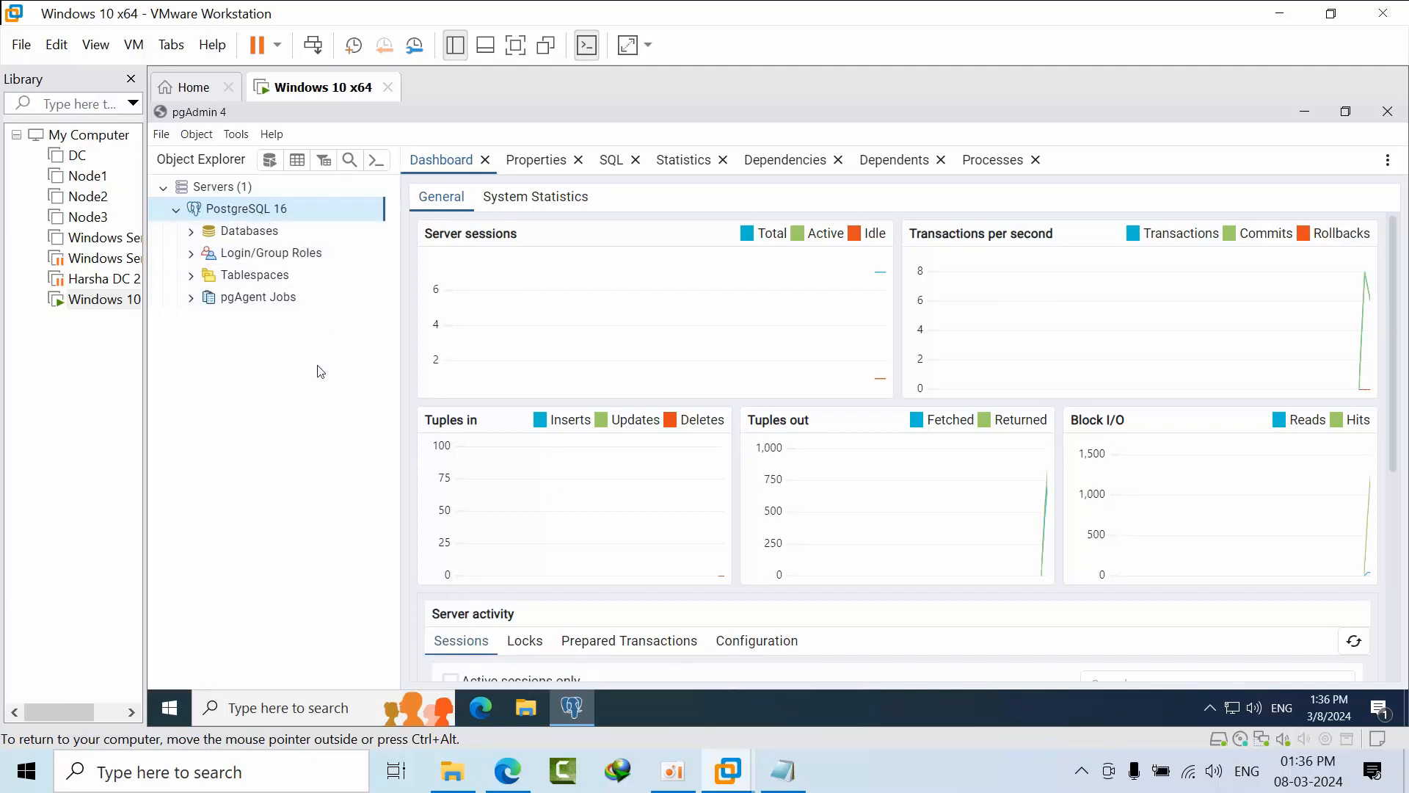
Expand pgAgent Jobs, then start a new database from the Databases group, naming it 'test'.
click(172, 301)
click(191, 297)
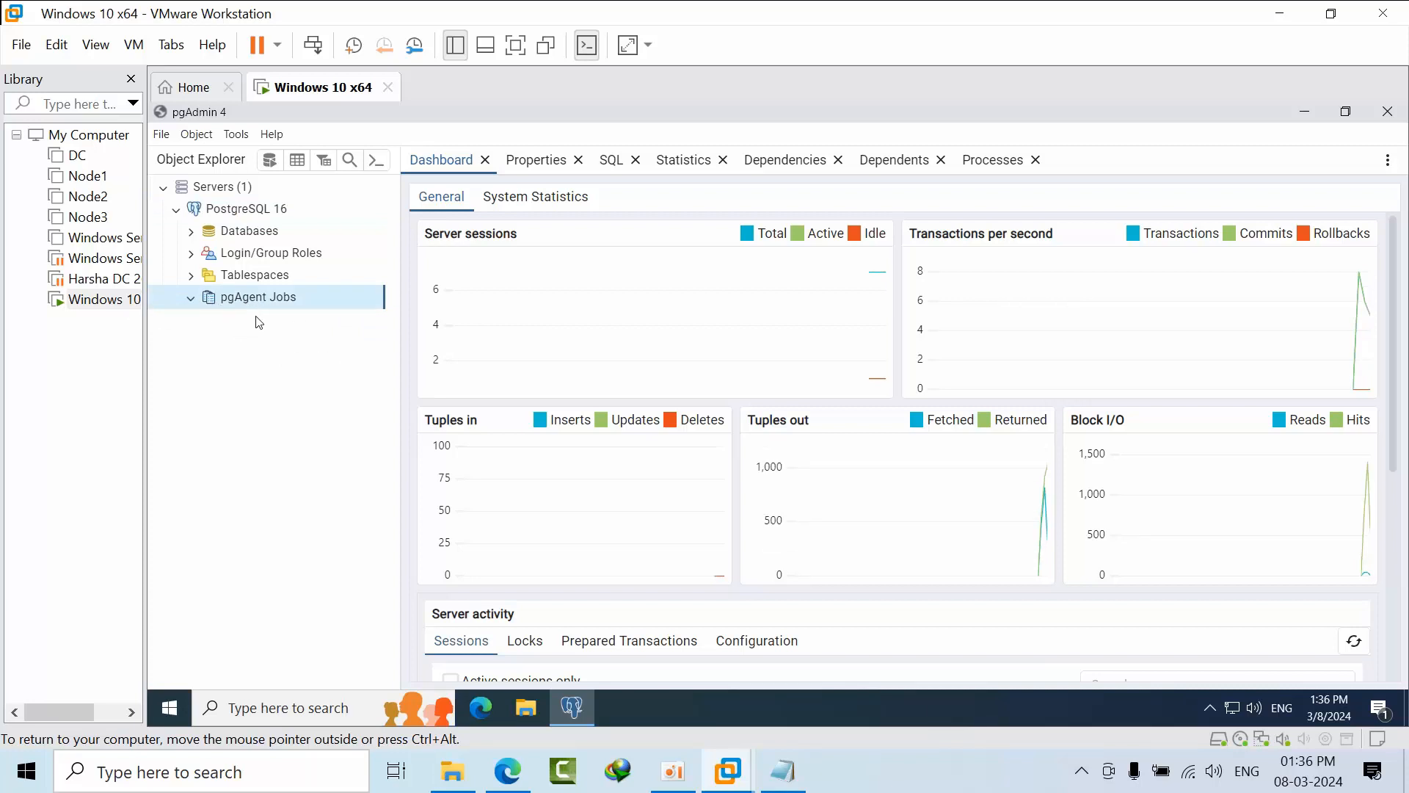
right_click(241, 238)
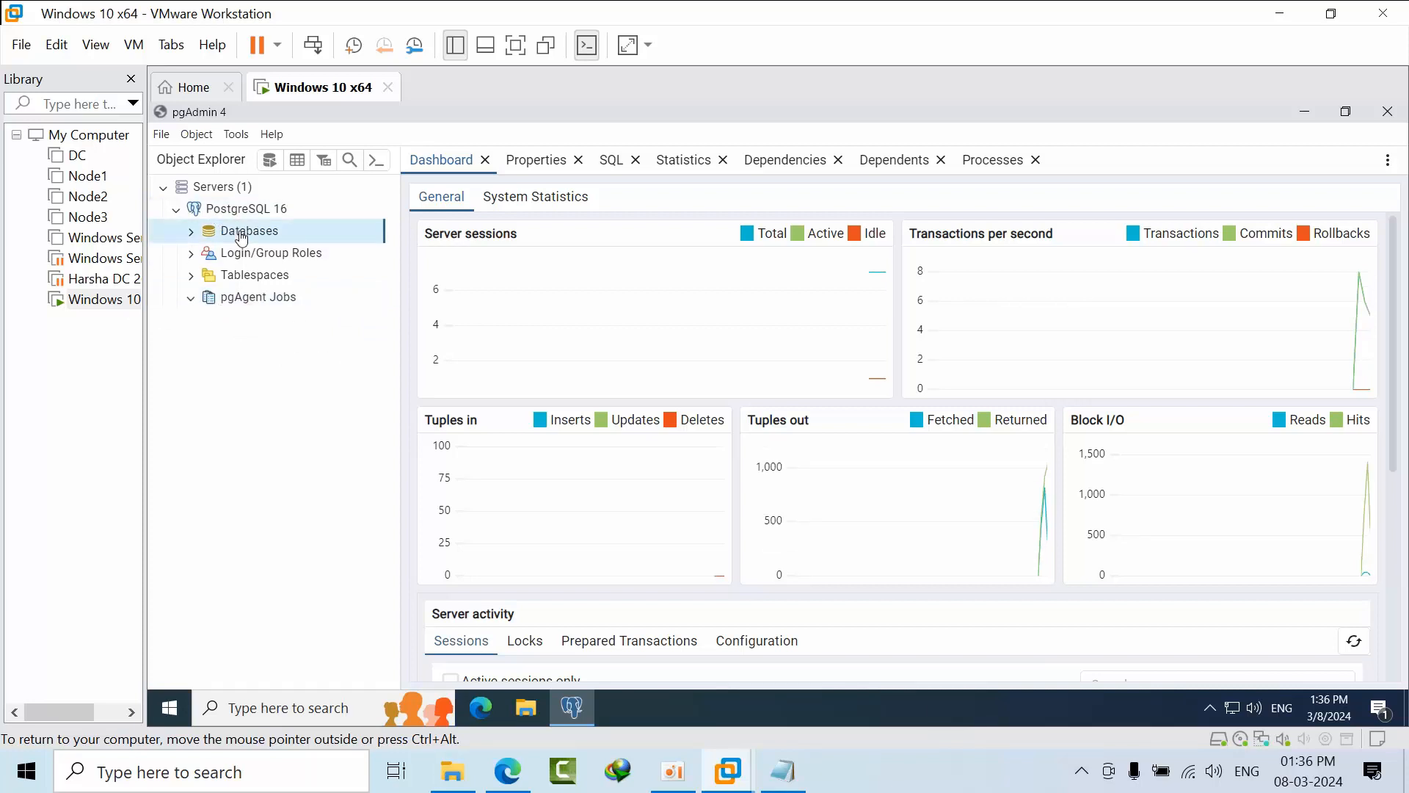
mouse_move(277, 251)
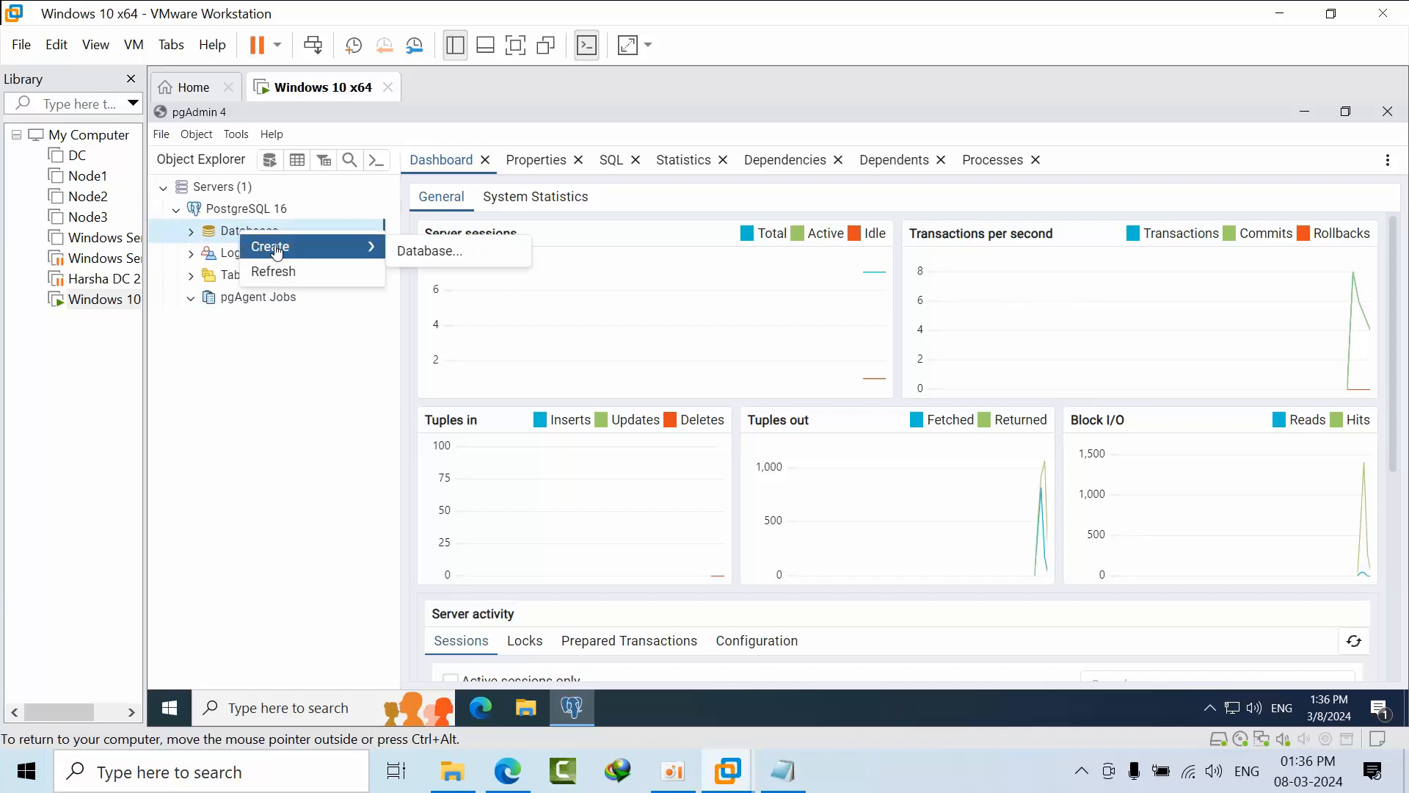
click(426, 260)
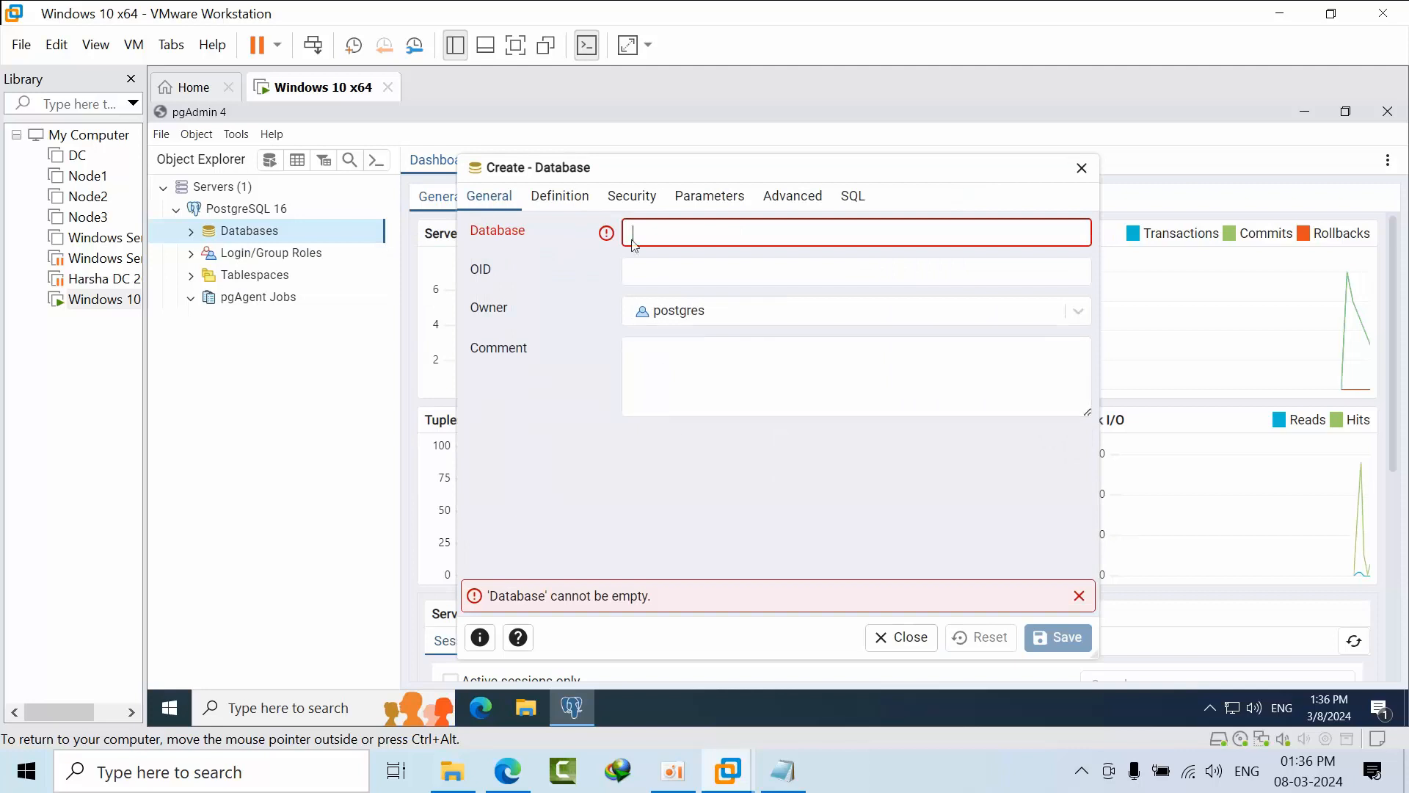
text(test)
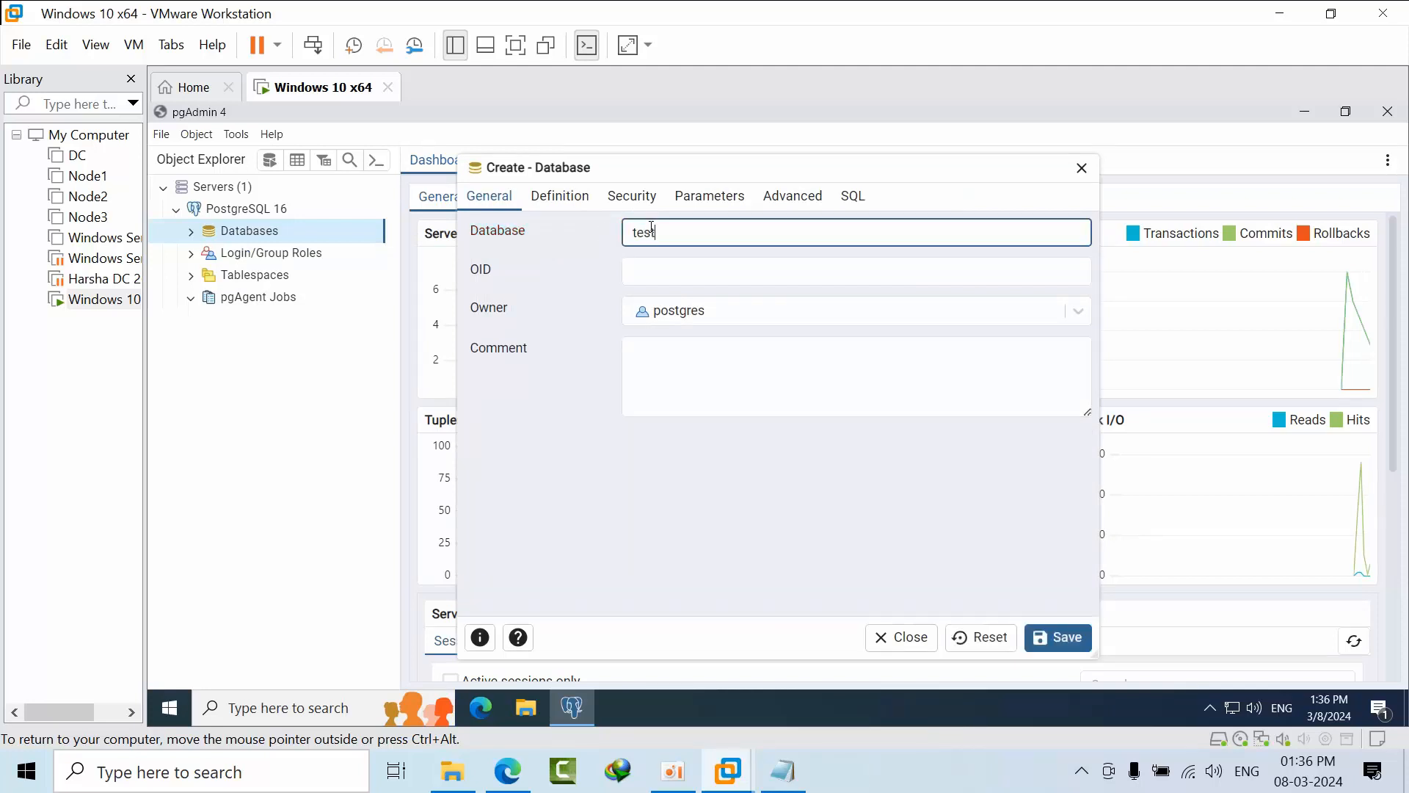
Review the Definition, Security and Parameters tabs, save the 'test' database and inspect its contents.
click(573, 197)
click(632, 206)
click(709, 207)
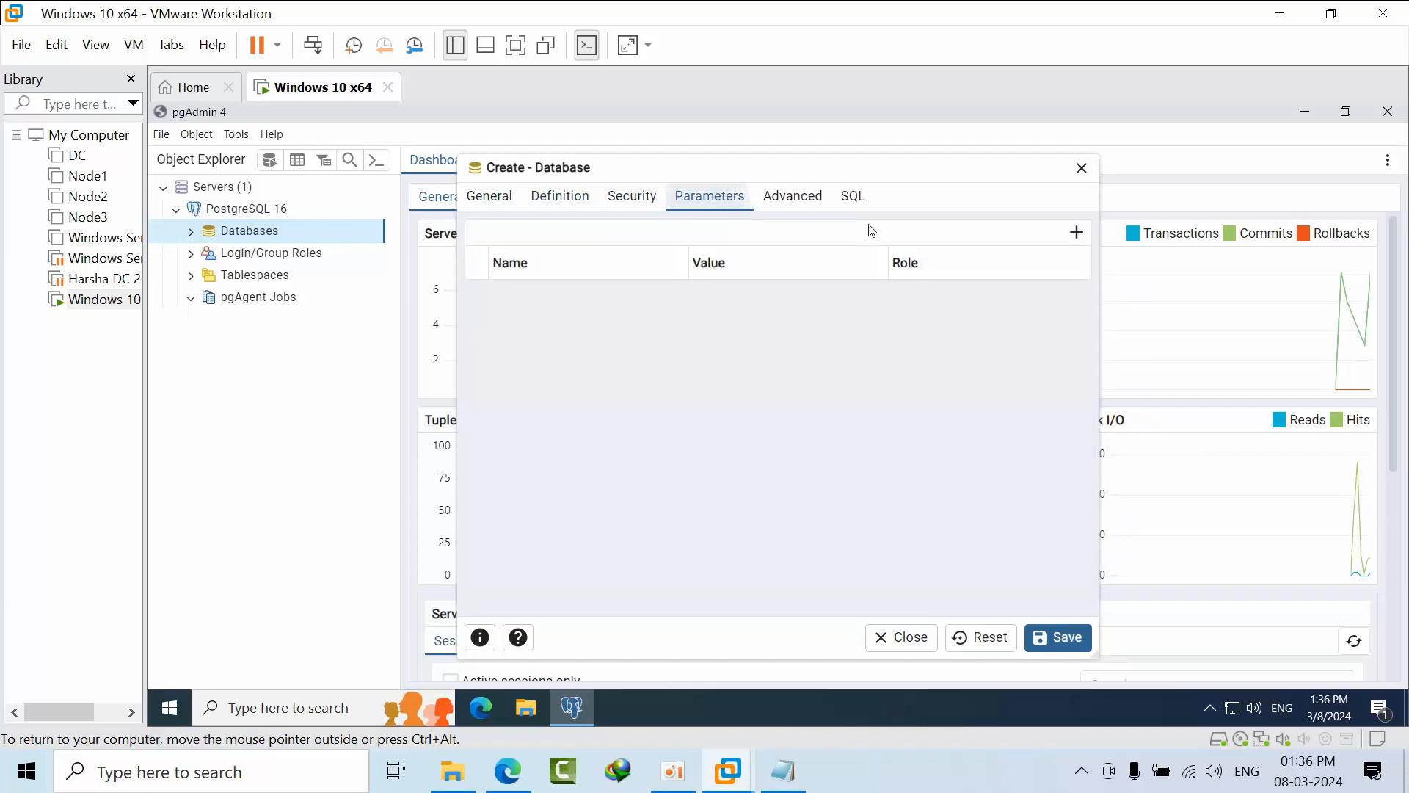
click(488, 204)
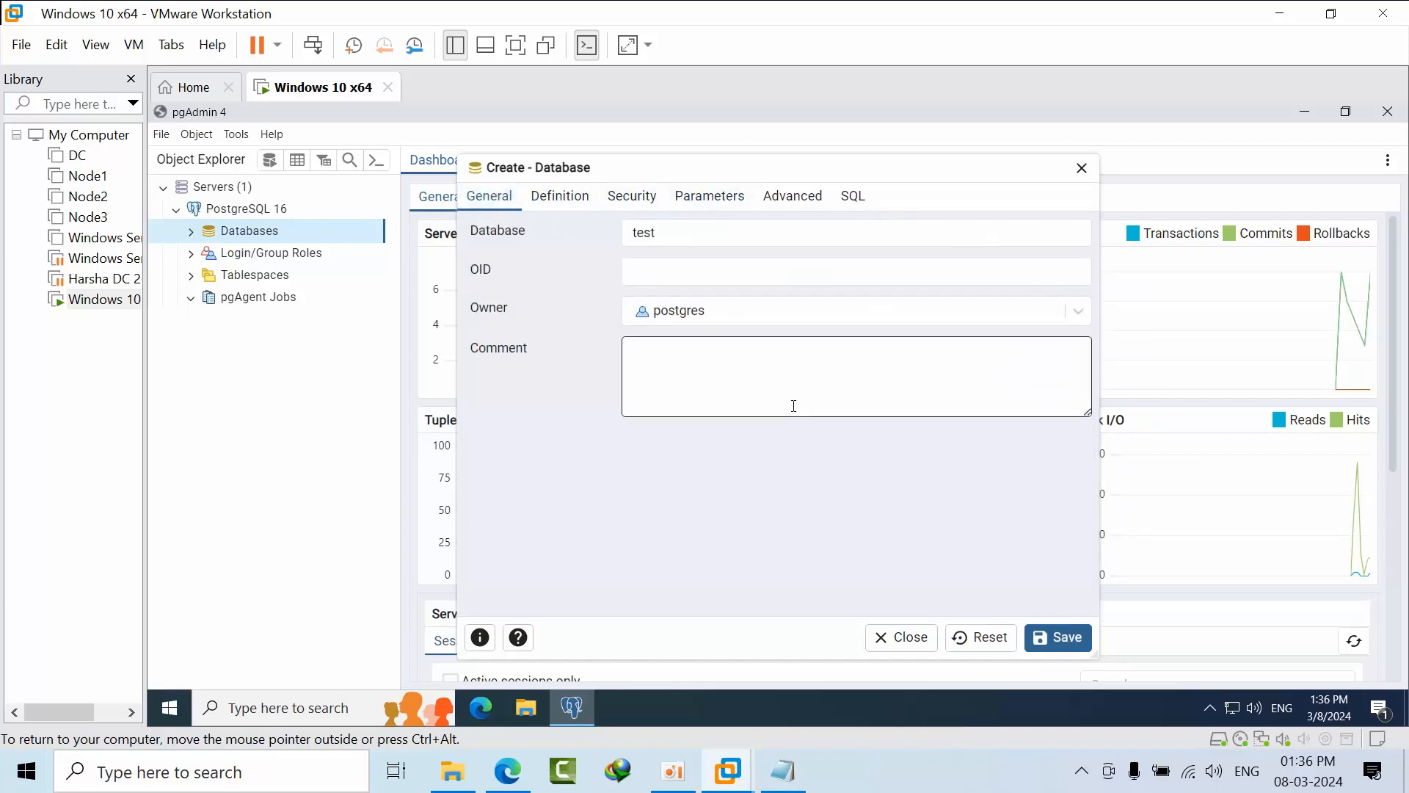
click(1075, 647)
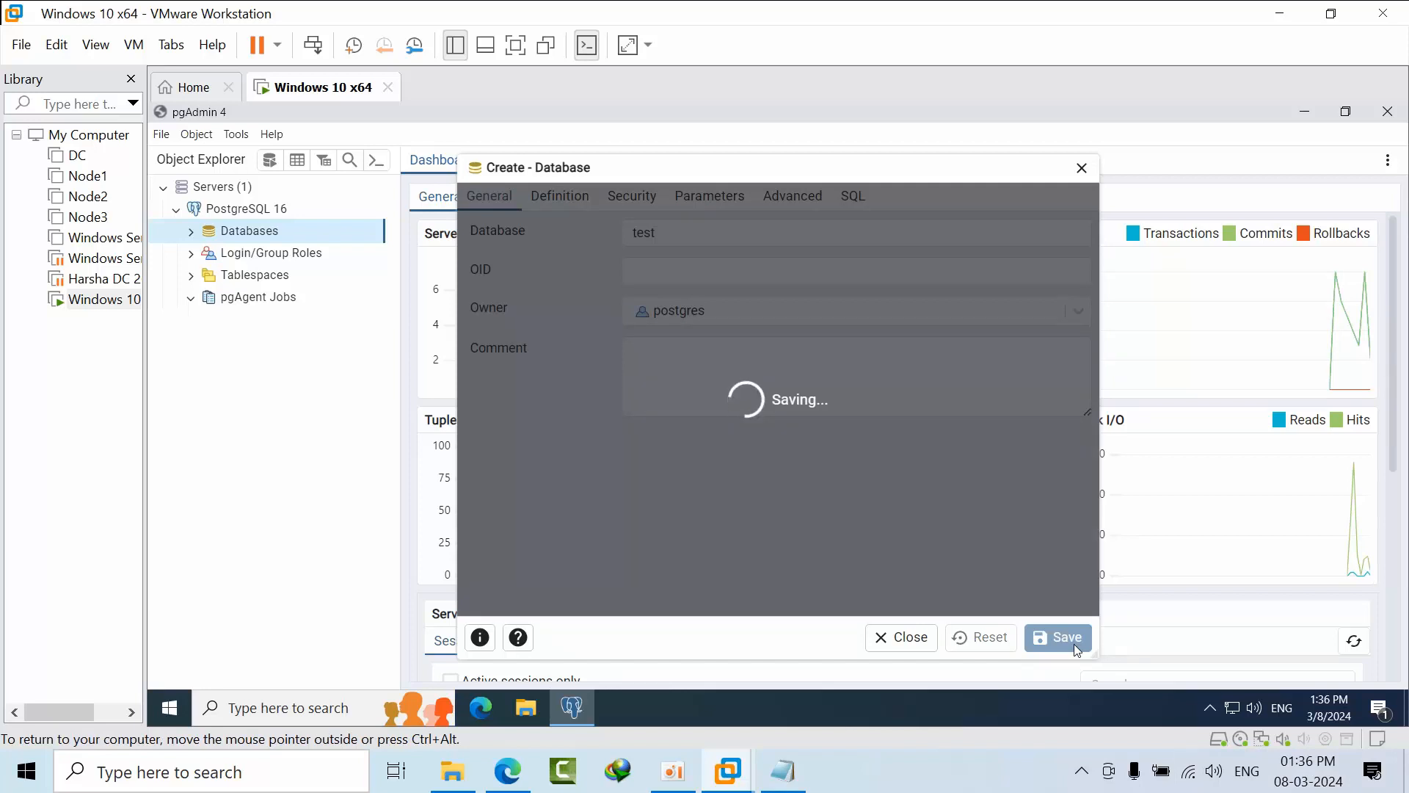
click(221, 275)
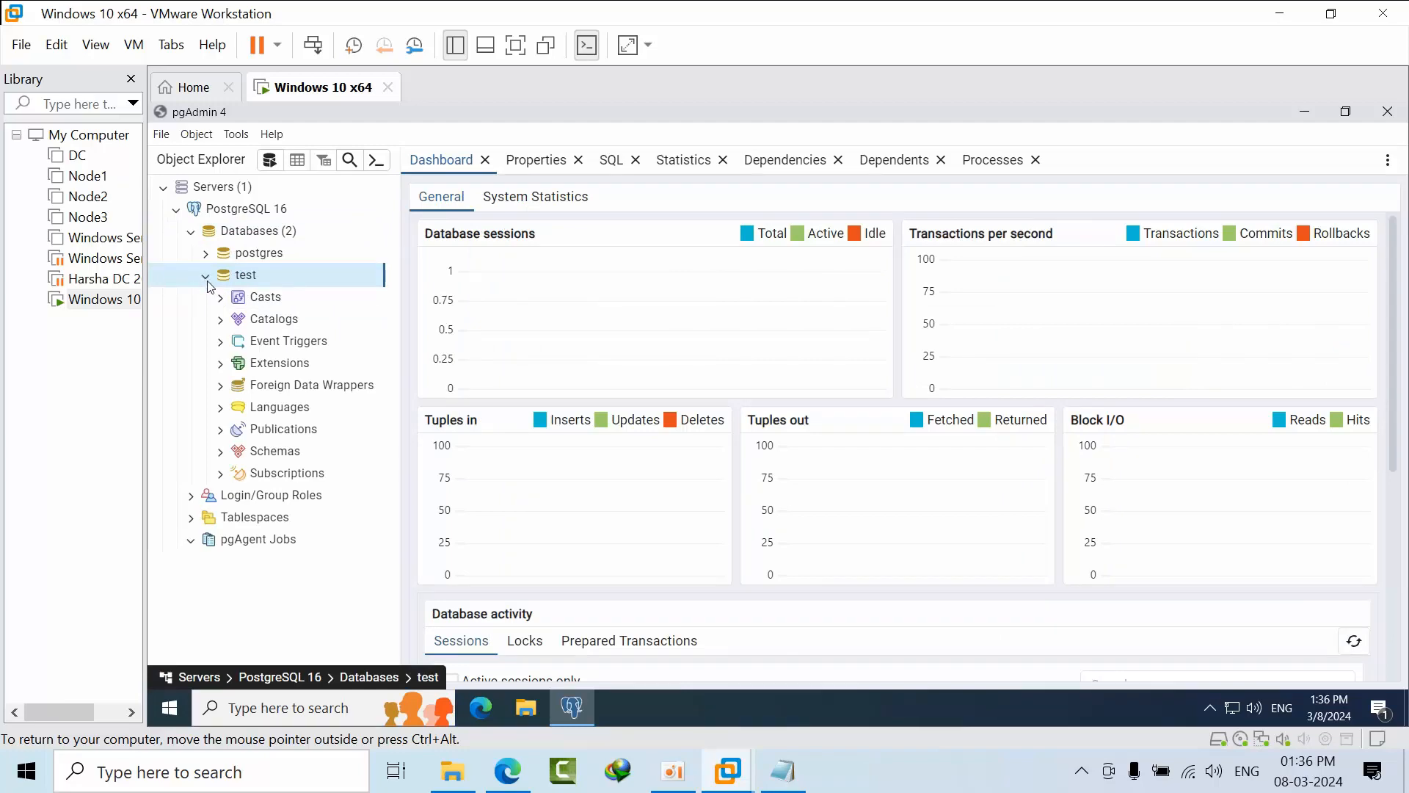
click(207, 277)
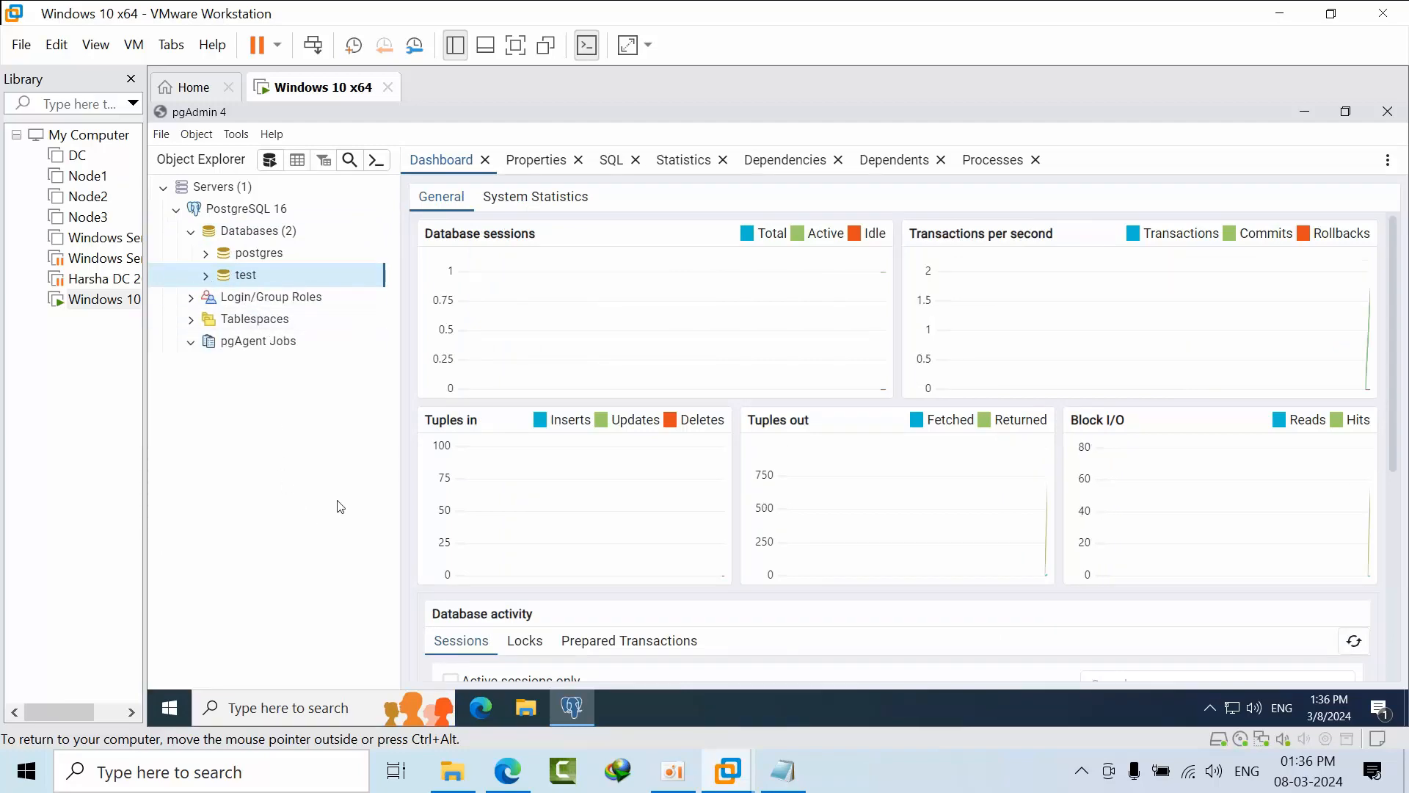
Restore down and minimize pgAdmin 4 to the taskbar, refreshing the VM desktop twice.
click(1345, 111)
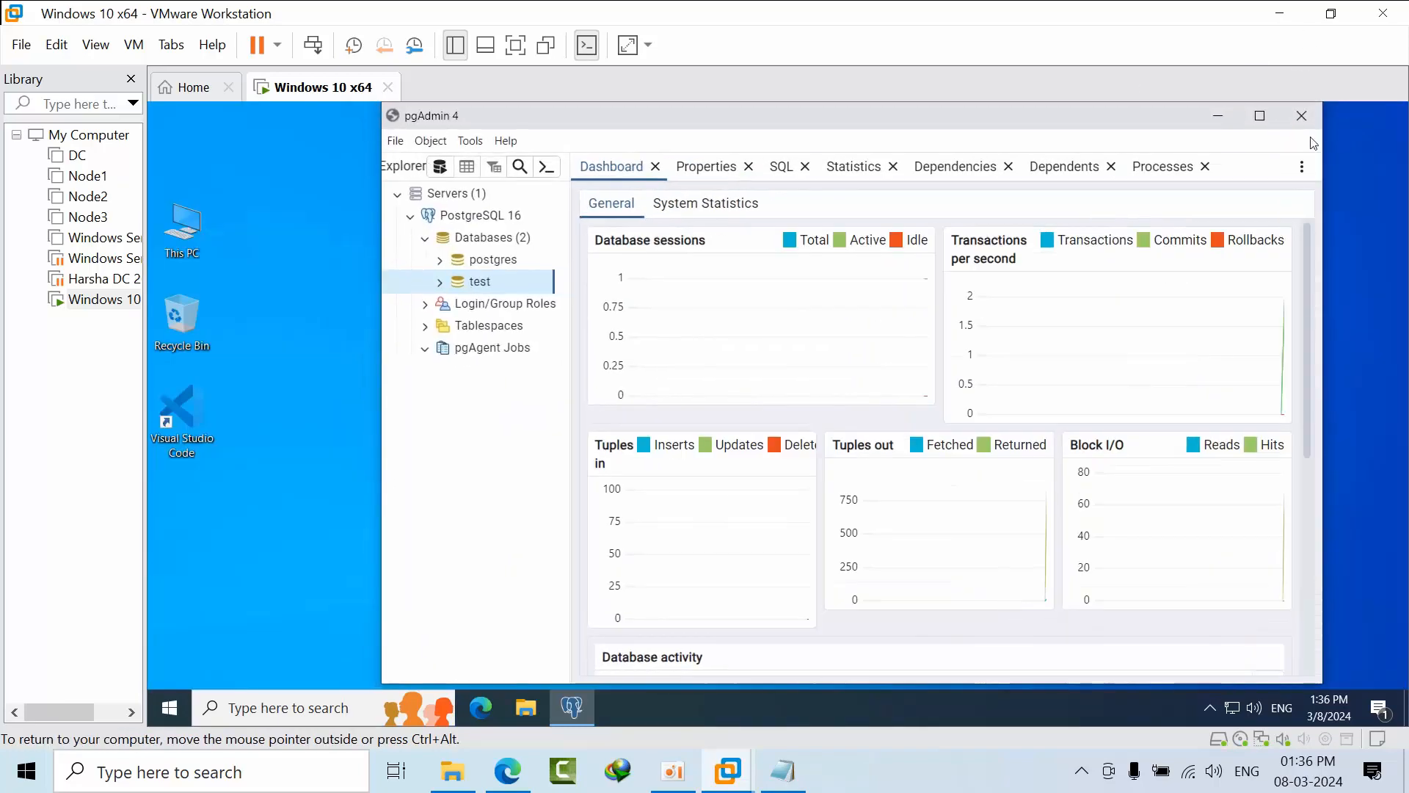
click(1228, 116)
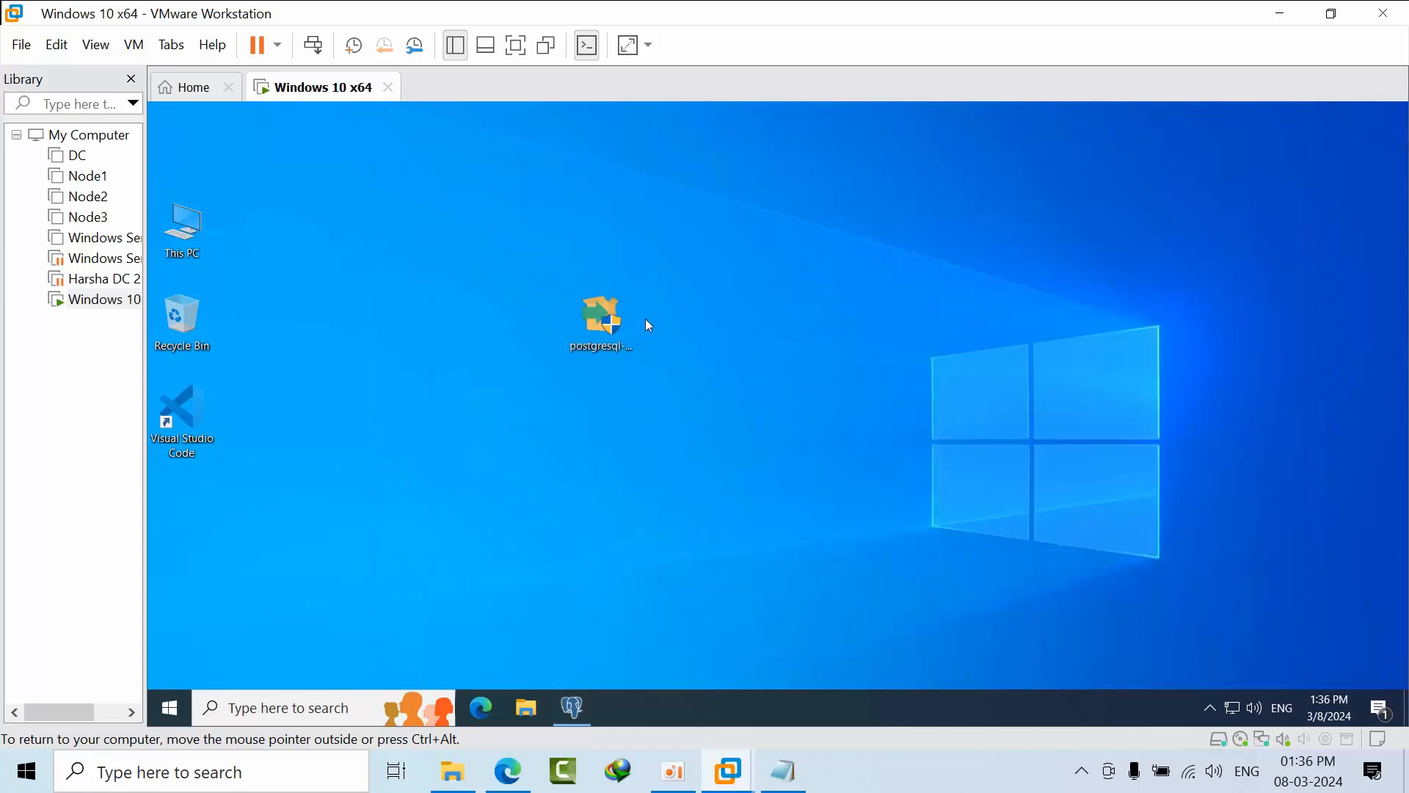
right_click(646, 320)
click(710, 374)
click(580, 708)
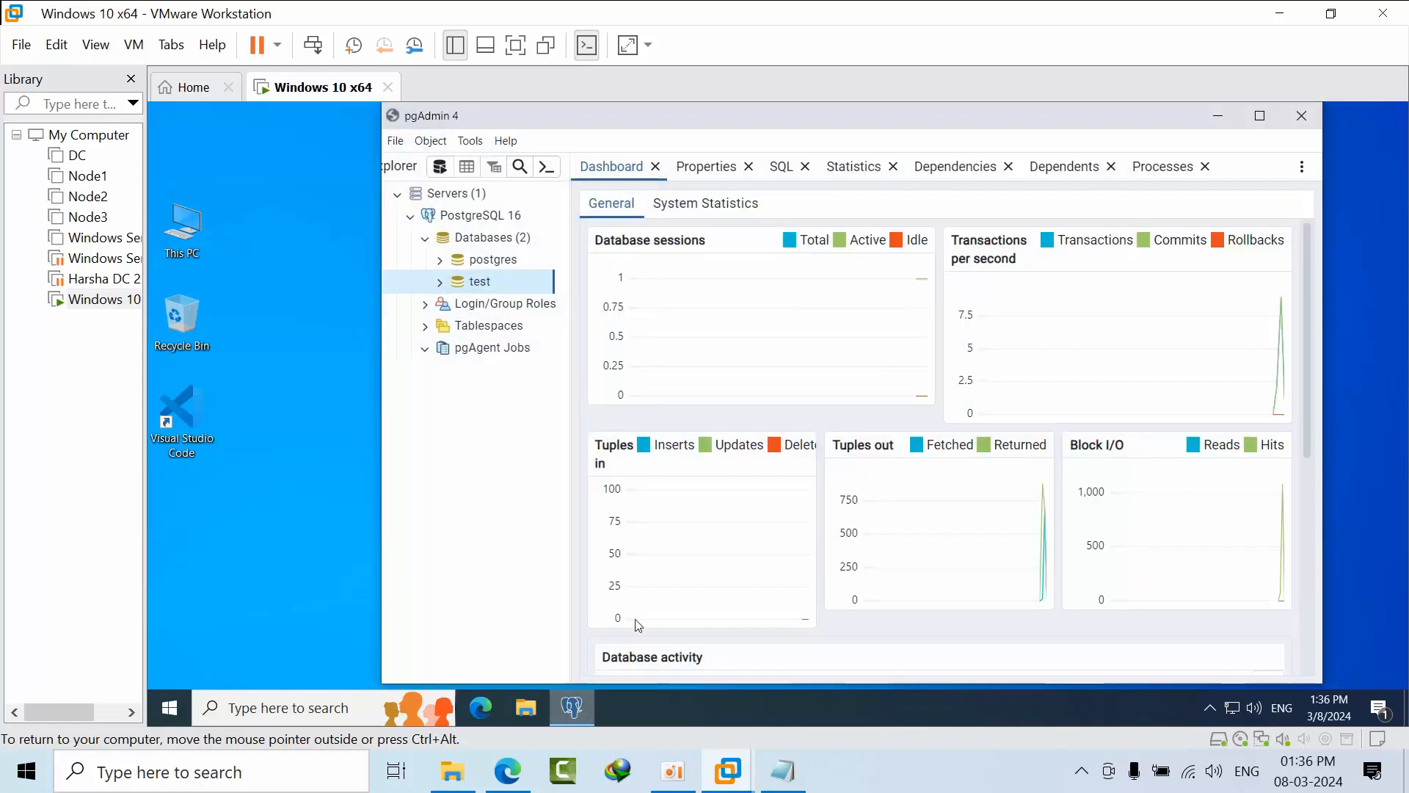
click(1232, 121)
right_click(857, 321)
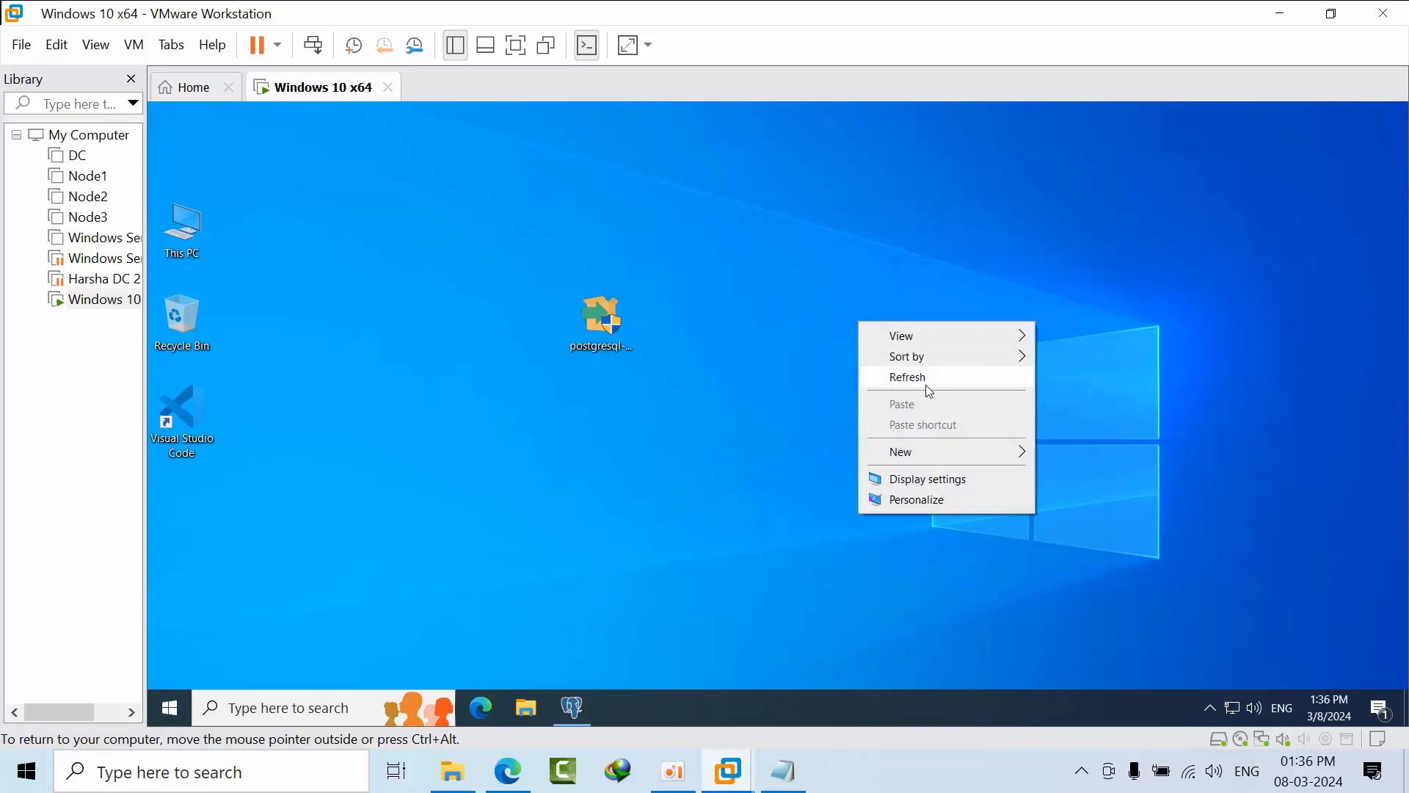
click(925, 384)
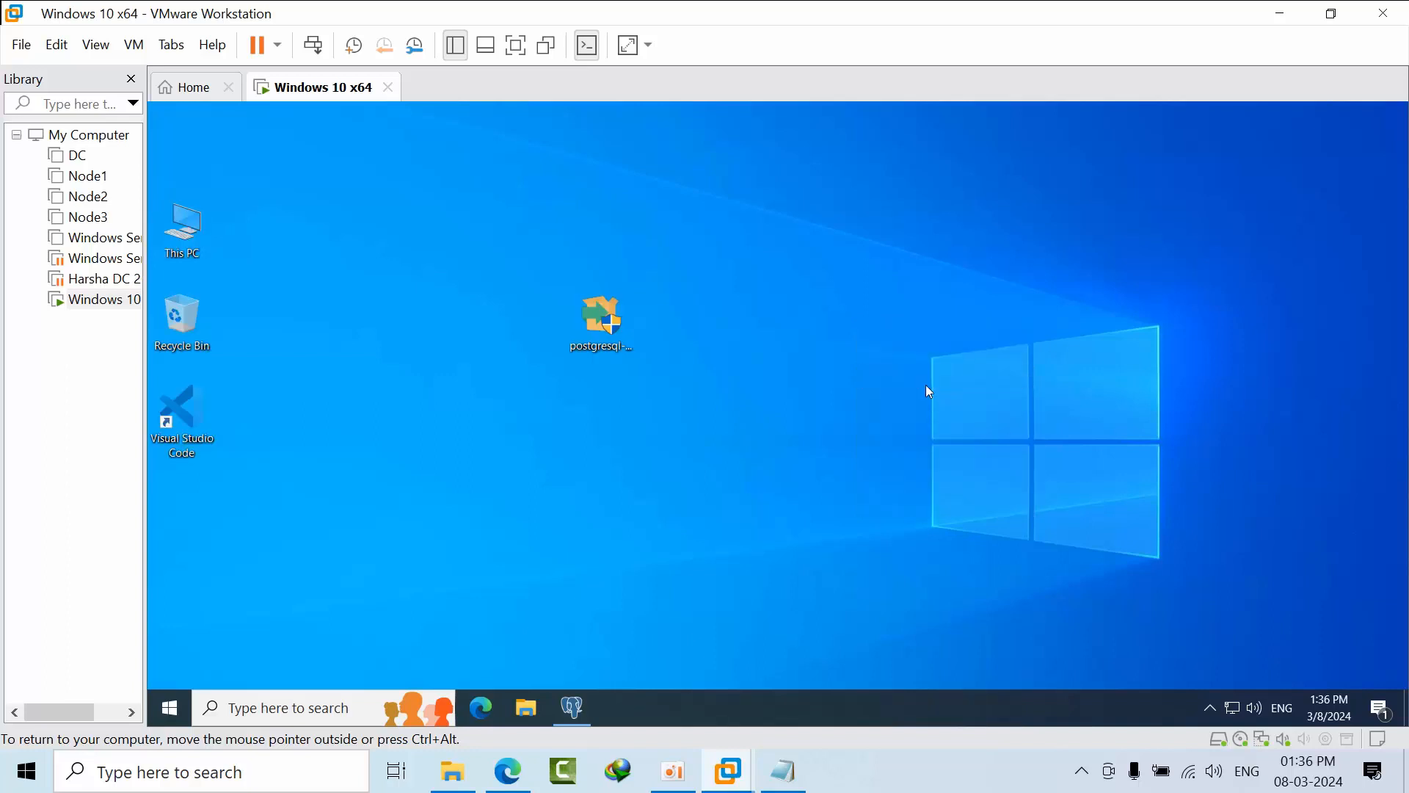